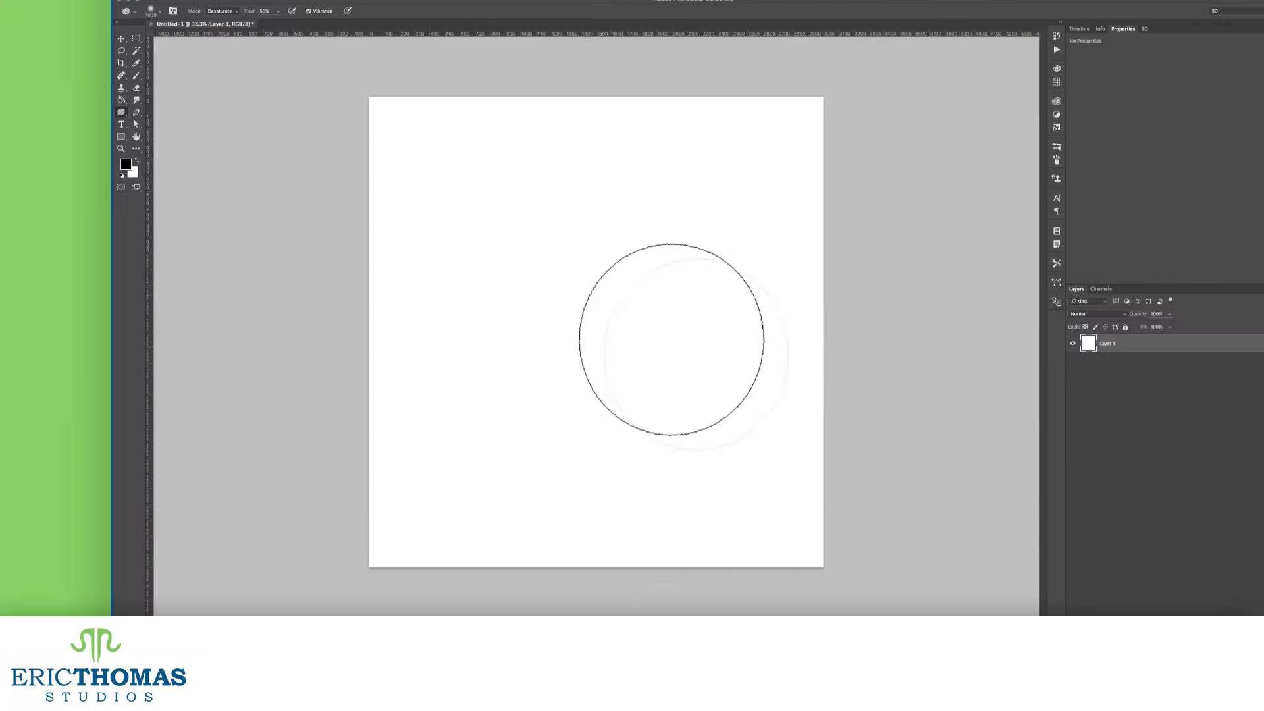
Shrink the Sponge tool's tip, and cycle the painting tools to the regular Brush tool.
key(bracketleft)
key(bracketleft)
key(bracketleft)
key(bracketleft)
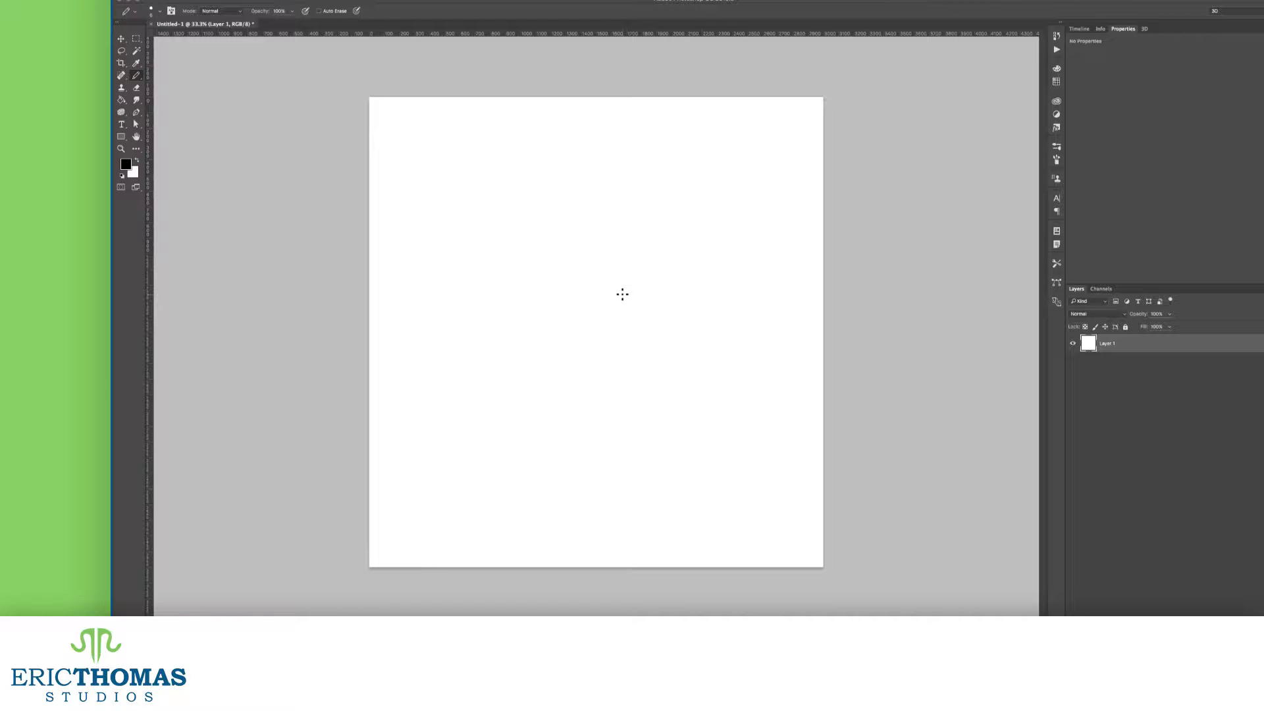
key(shift+b)
key(shift+b)
key(shift+b)
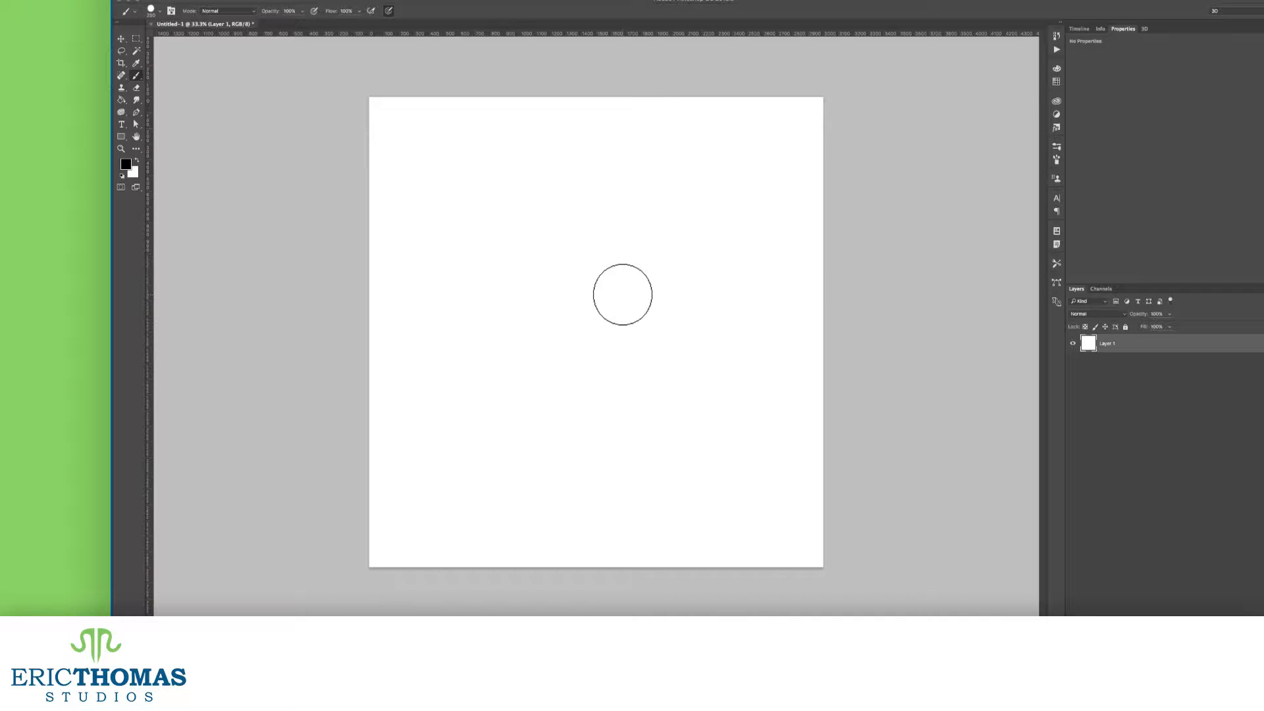
Cycle through the Crop and Sponge tools, ending on the Dodge tool.
key(c)
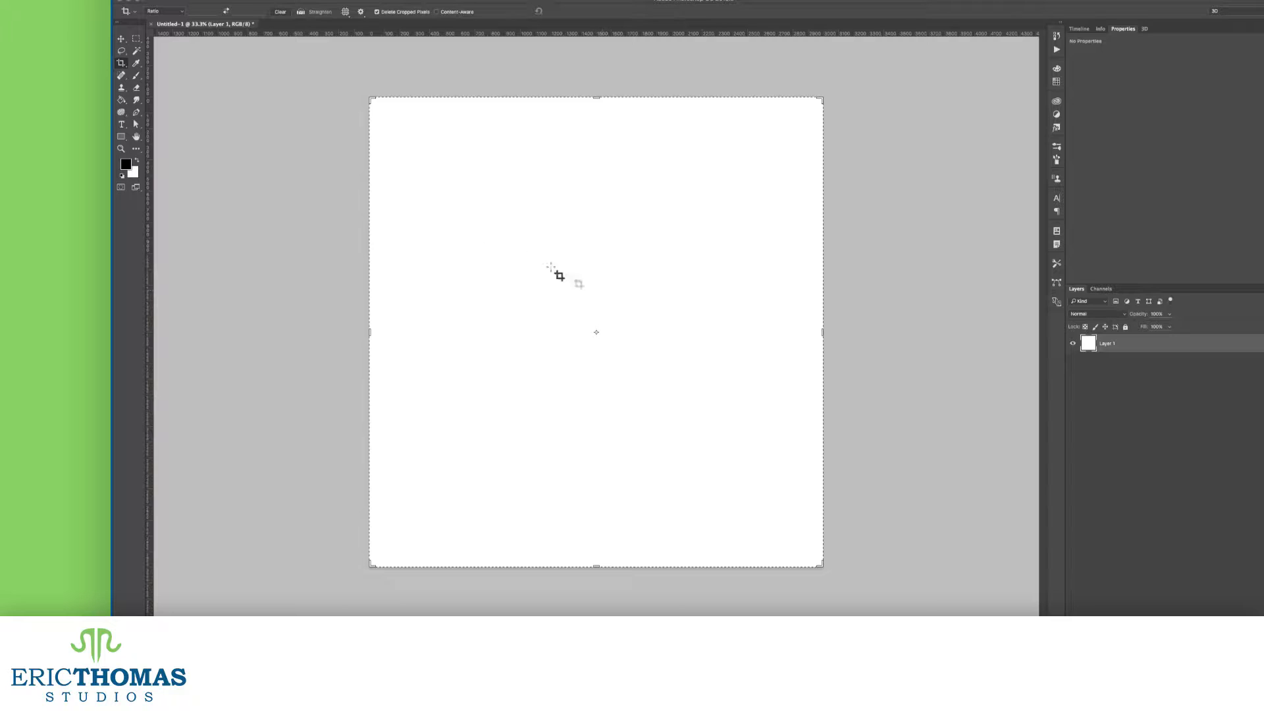
click(120, 111)
right_click(119, 112)
click(145, 110)
key(shift+o)
key(shift+o)
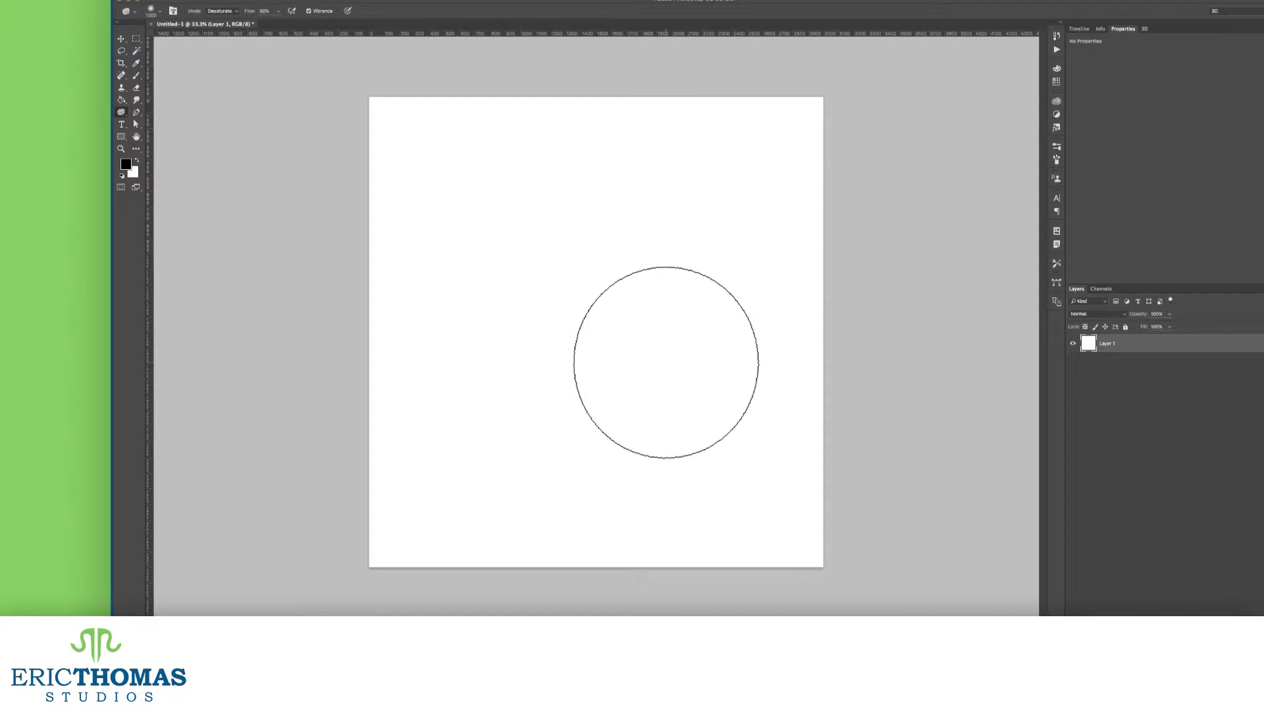
key(shift+o)
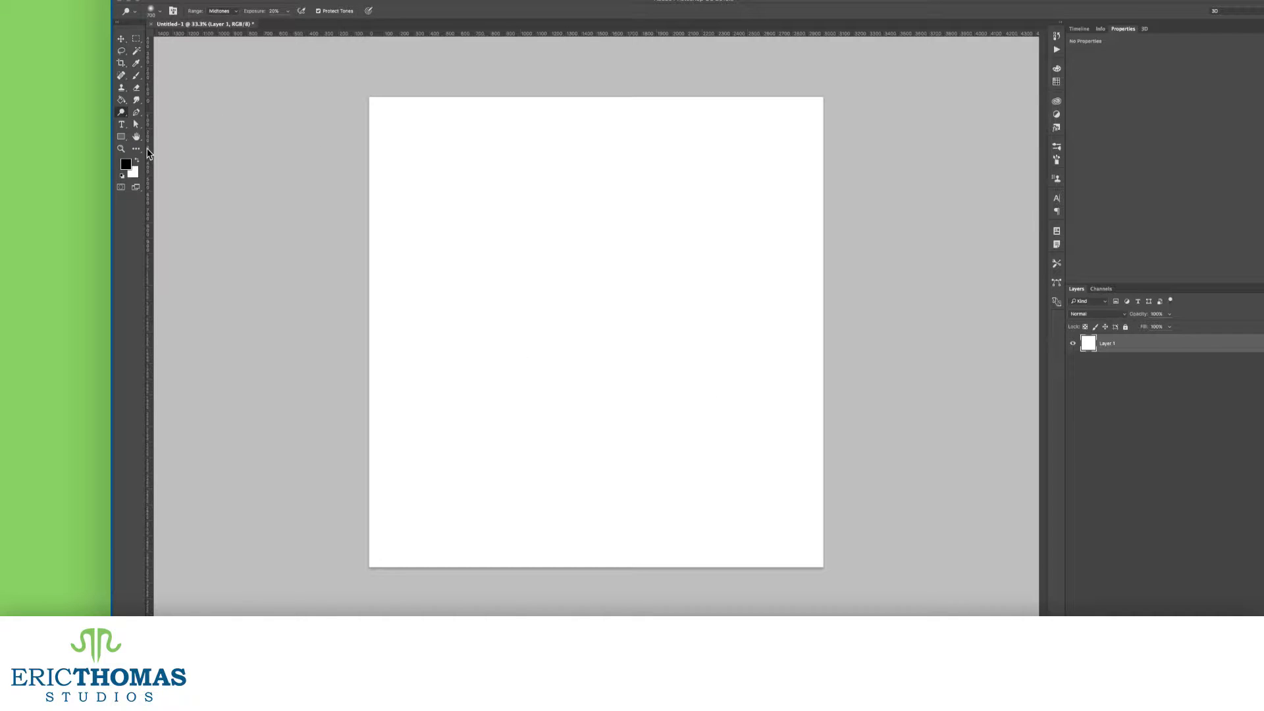
Try the Blur tool, and switch to the Sharpen tool with an enlarged tip.
right_click(136, 99)
click(162, 97)
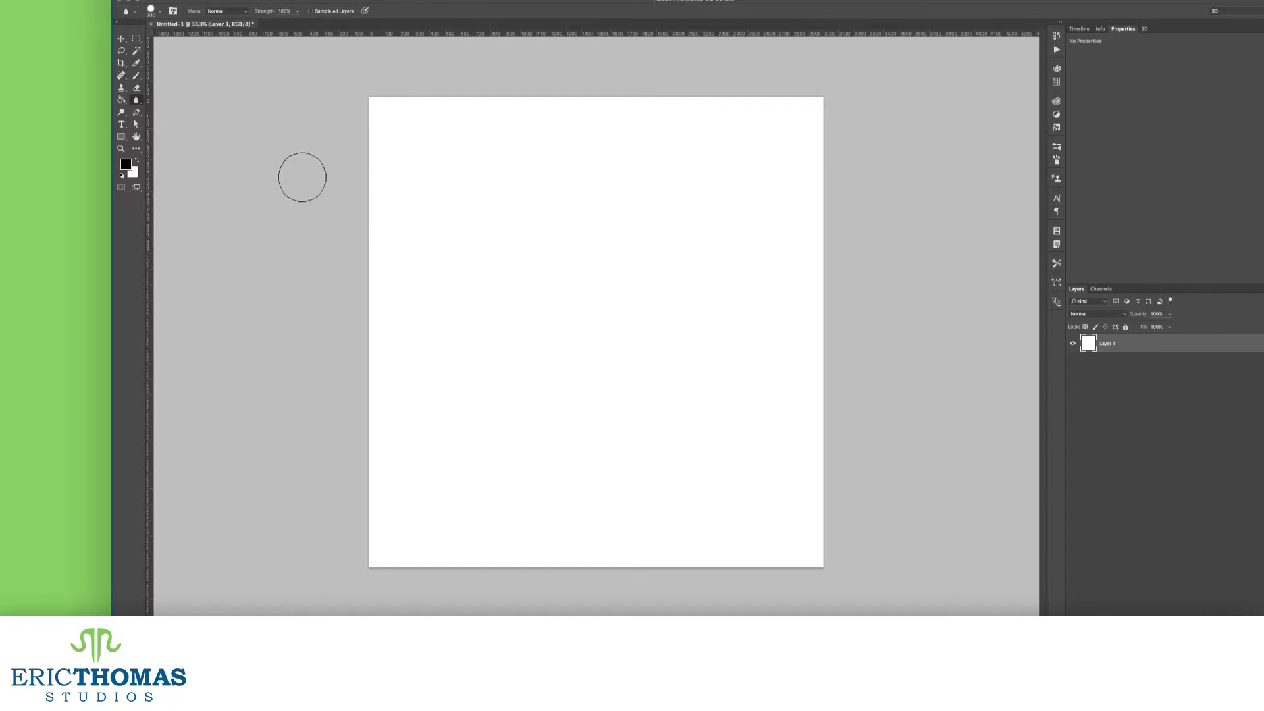
right_click(135, 102)
click(162, 109)
key(bracketright)
key(bracketright)
key(bracketright)
key(bracketright)
key(bracketright)
key(bracketright)
key(bracketright)
key(bracketright)
key(bracketright)
key(bracketright)
Switch to the Smudge tool and enlarge its tip.
right_click(140, 100)
click(162, 121)
key(bracketright)
key(bracketright)
key(bracketright)
key(bracketright)
key(bracketright)
key(bracketright)
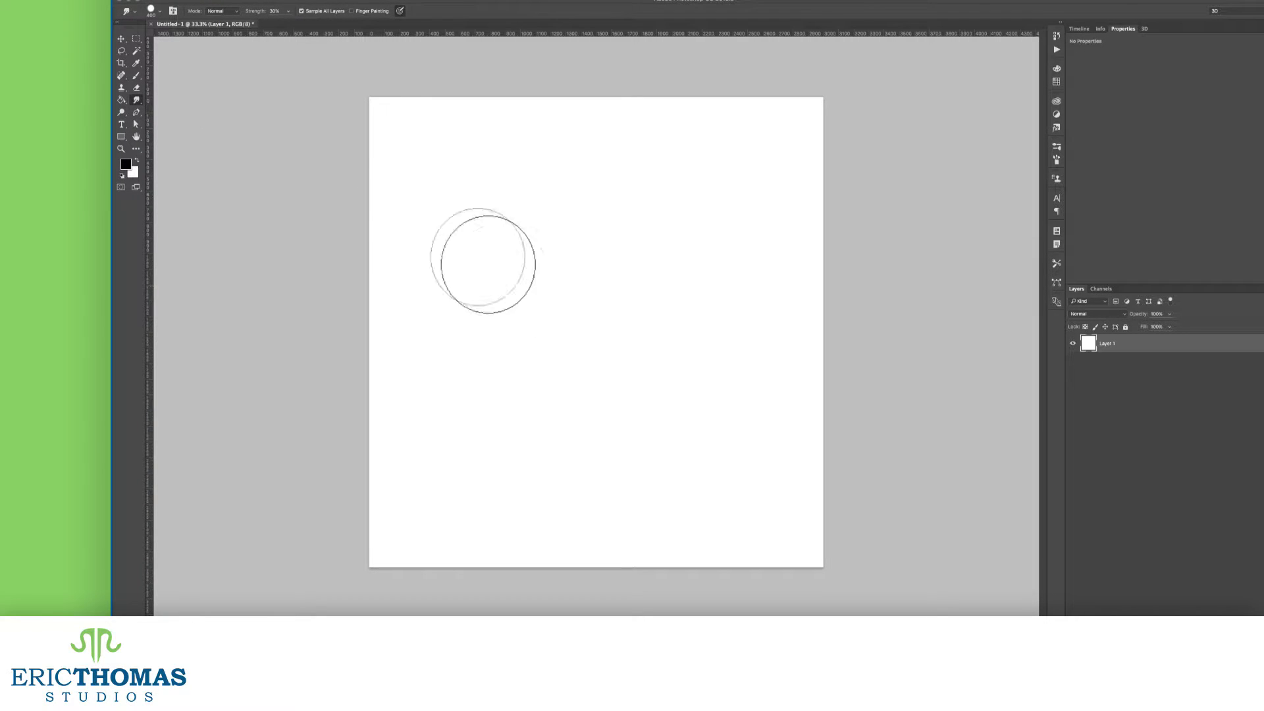
Switch to the Eraser tool and enlarge its tip.
click(136, 87)
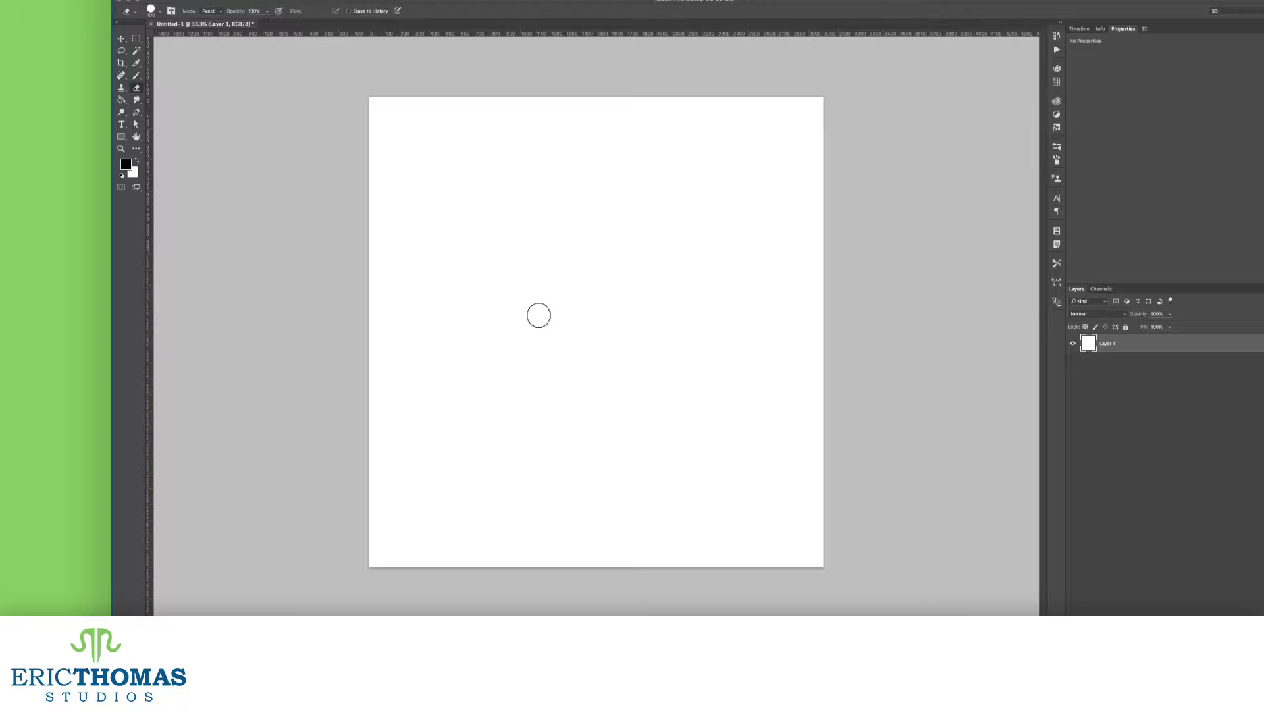
key(bracketright)
key(bracketright)
key(bracketright)
key(bracketright)
key(bracketright)
key(bracketright)
key(bracketright)
key(bracketright)
key(bracketright)
key(bracketright)
Switch to the Clone Stamp tool and change it to the Pattern Stamp tool.
click(121, 88)
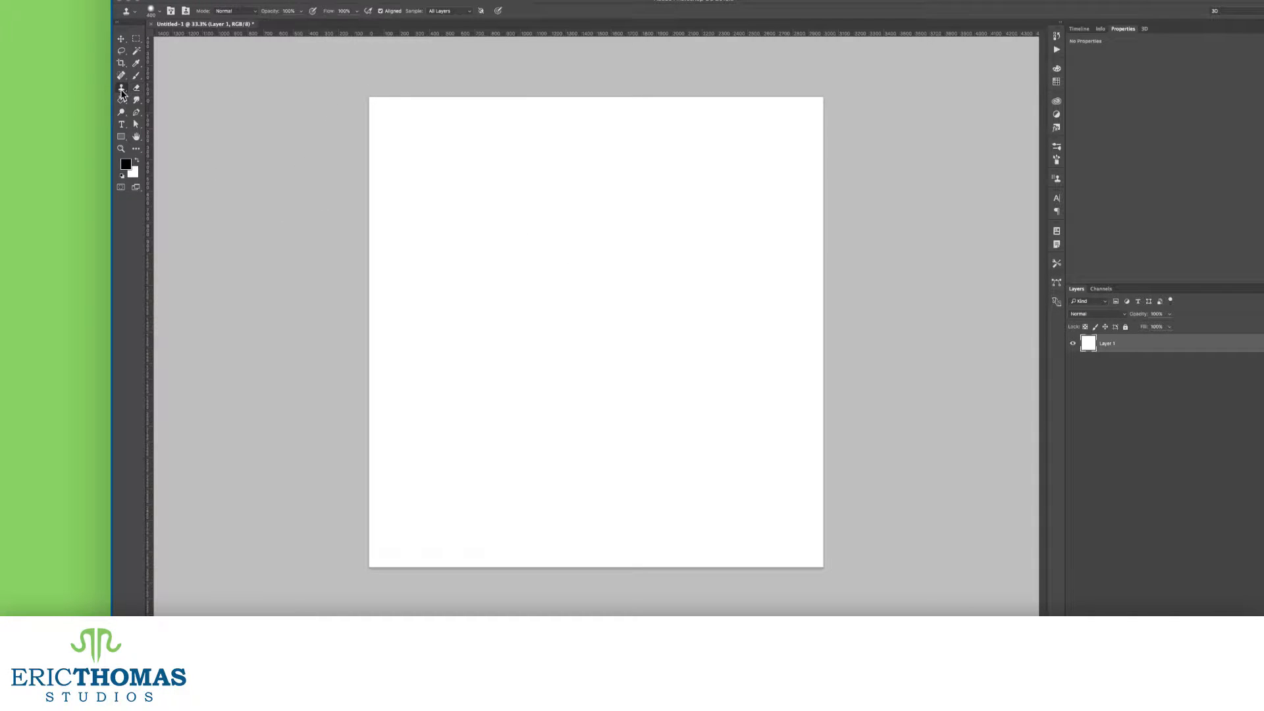
right_click(121, 87)
click(169, 99)
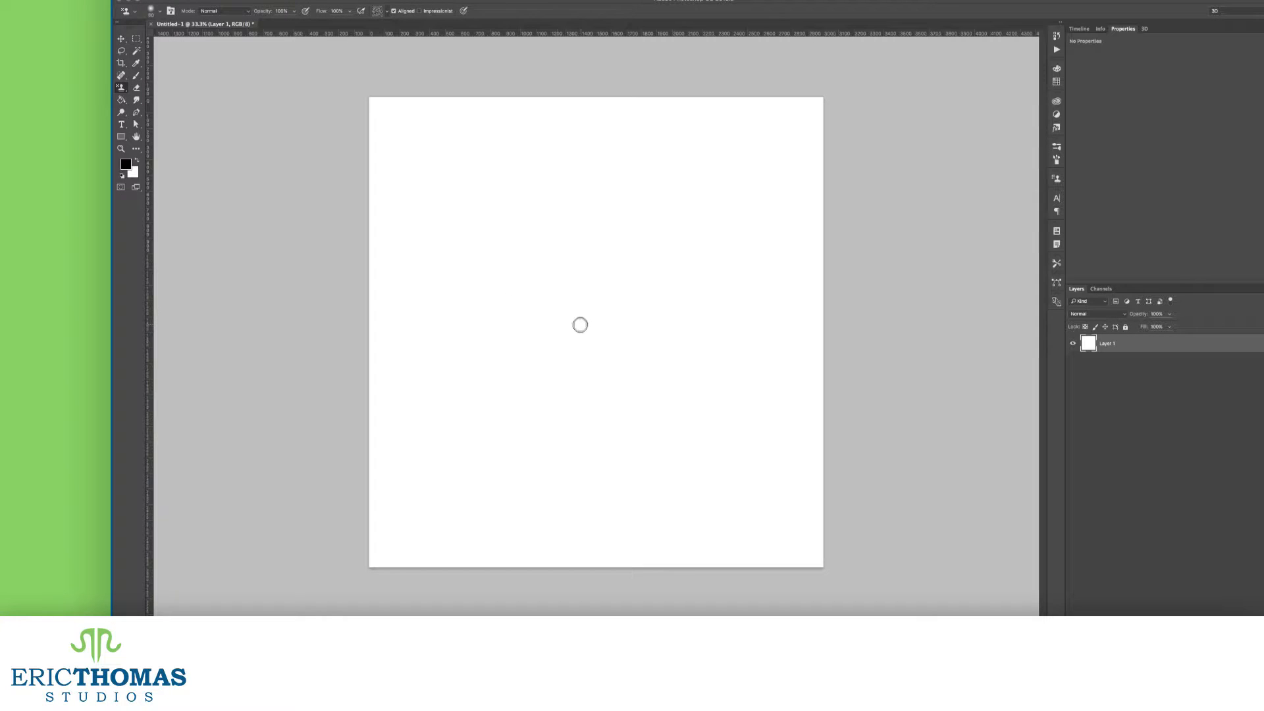
Change from the Spot Healing Brush to the Healing Brush tool and enlarge its tip.
click(121, 76)
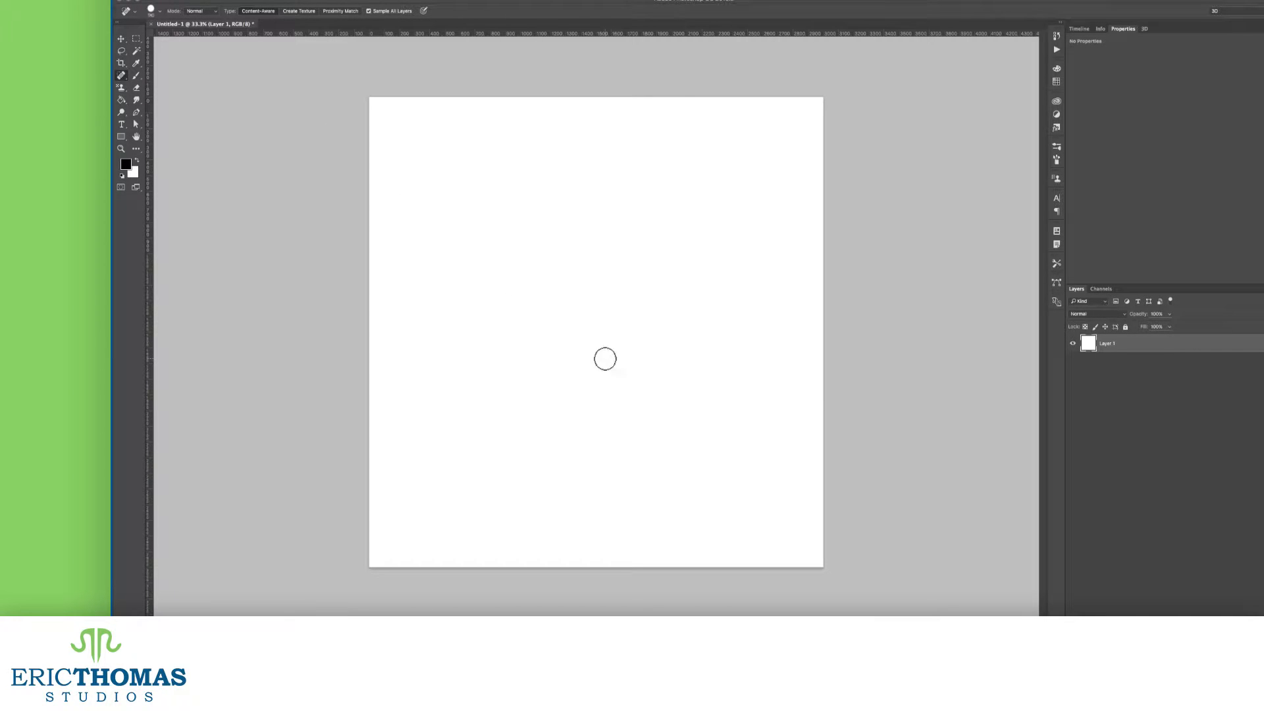
right_click(121, 76)
click(164, 83)
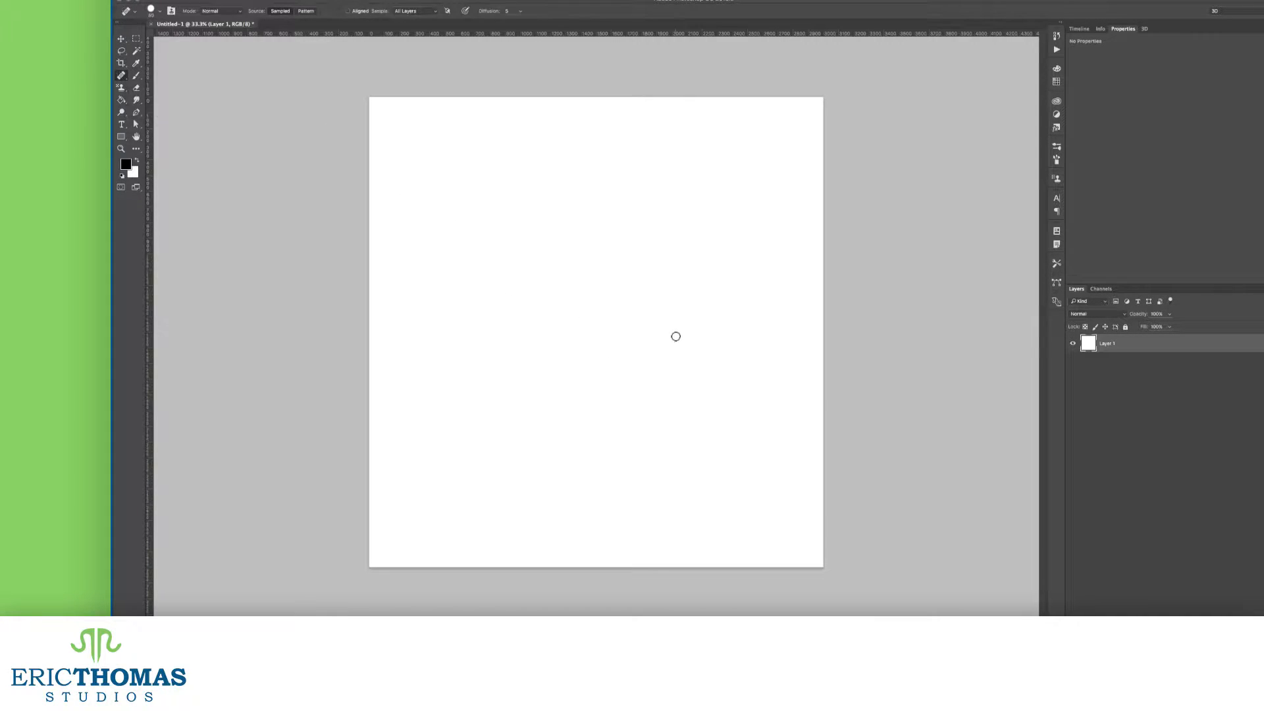
key(bracketright)
key(bracketright)
key(bracketright)
key(bracketright)
key(bracketright)
key(bracketright)
key(bracketright)
key(bracketright)
Return to the Spot Healing Brush tool and switch to the Magic Wand tool.
right_click(122, 76)
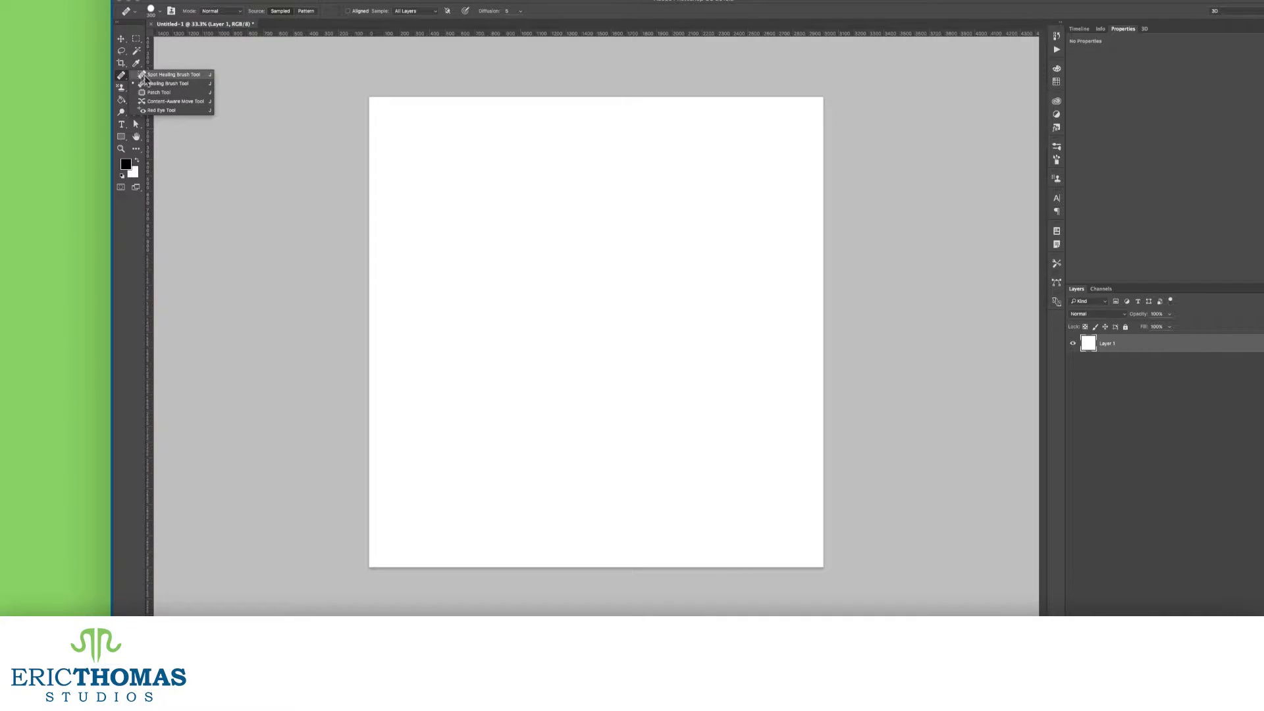
click(168, 74)
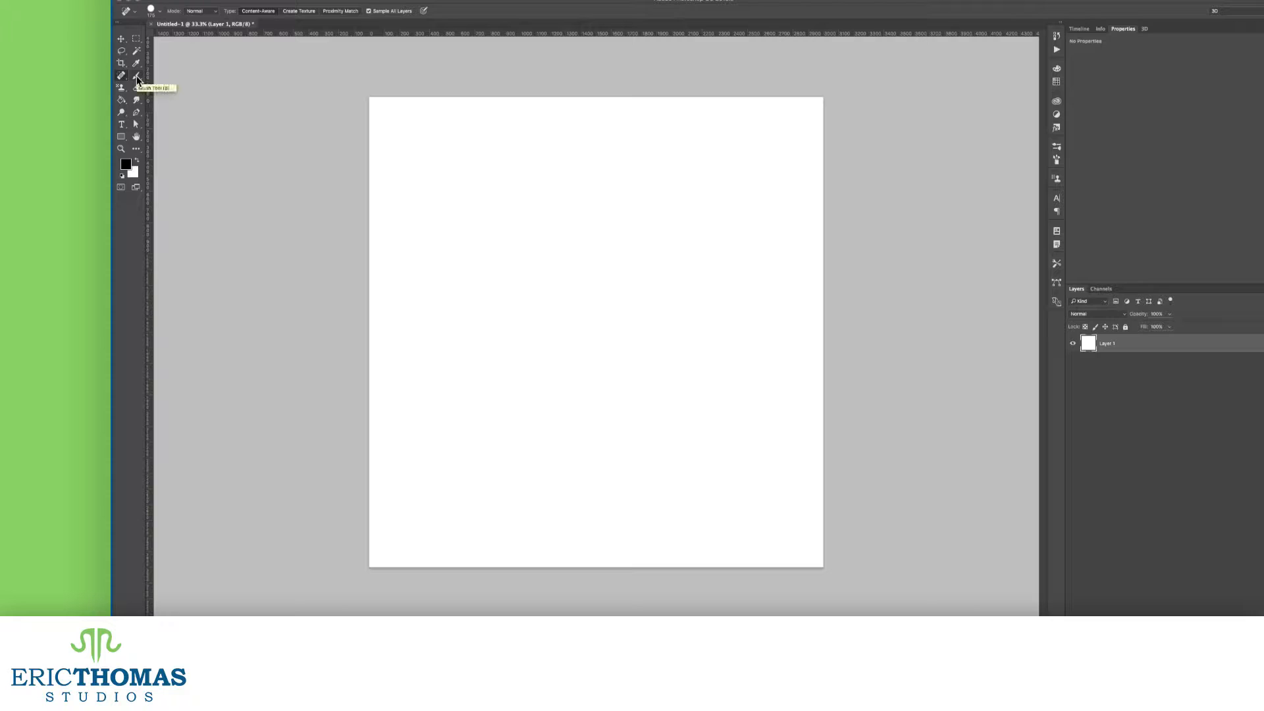
click(138, 51)
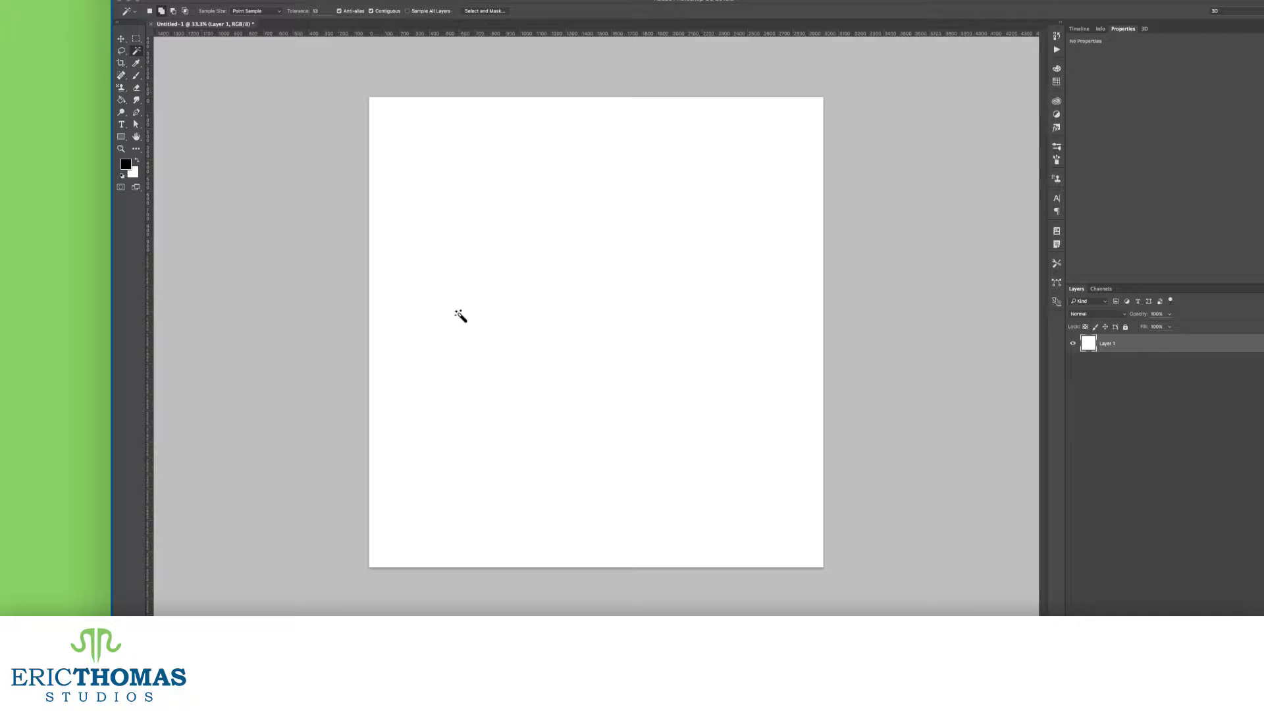
Select the Brush tool and set its tip size to 20 px.
key(b)
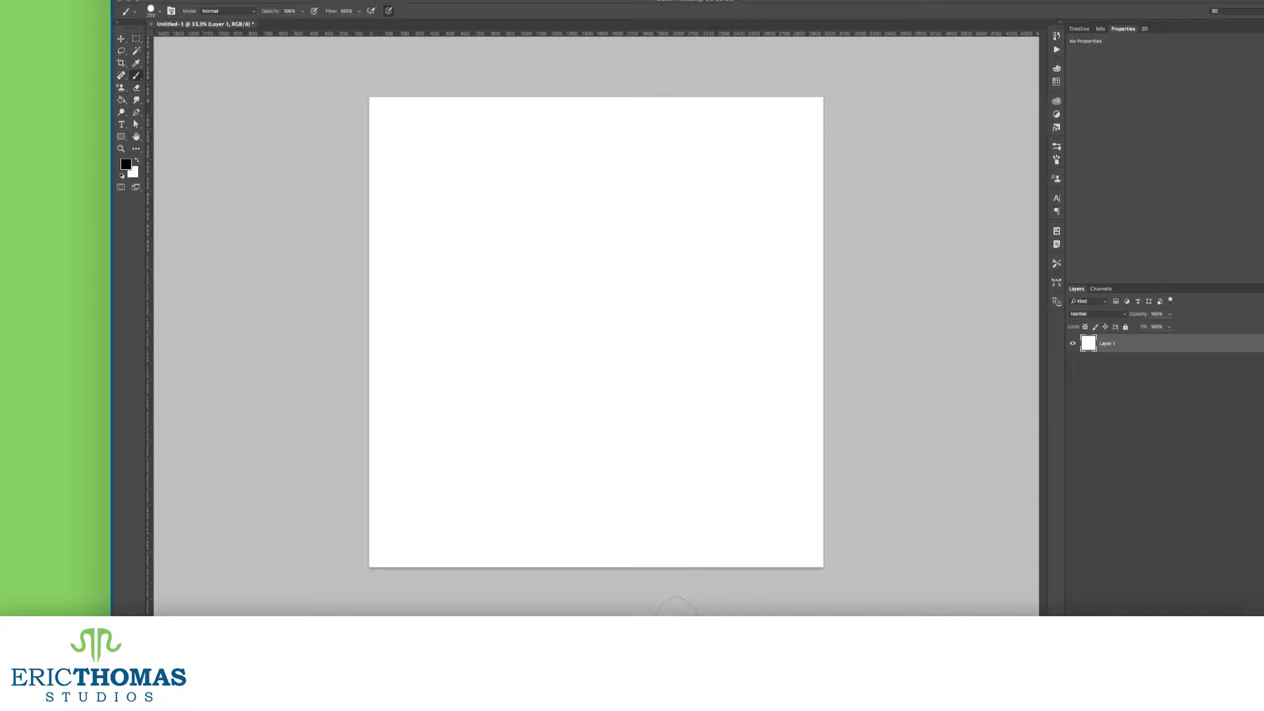
right_click(644, 337)
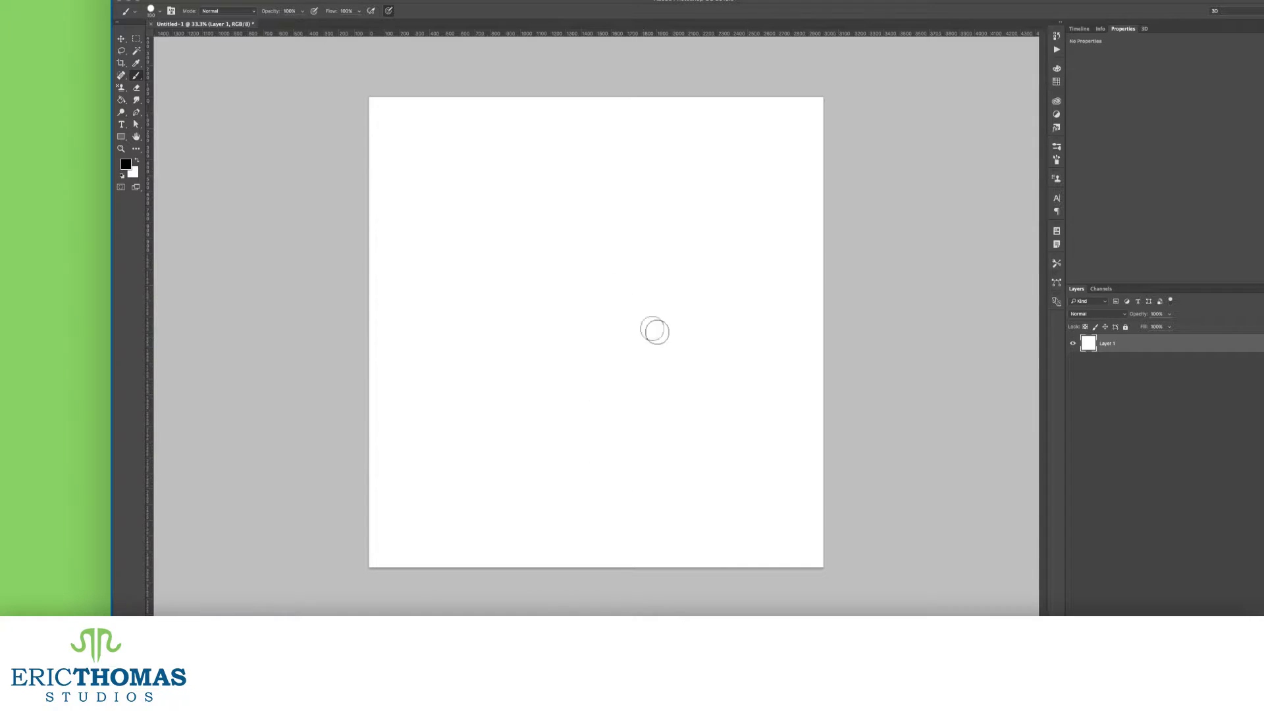
right_click(662, 336)
click(718, 357)
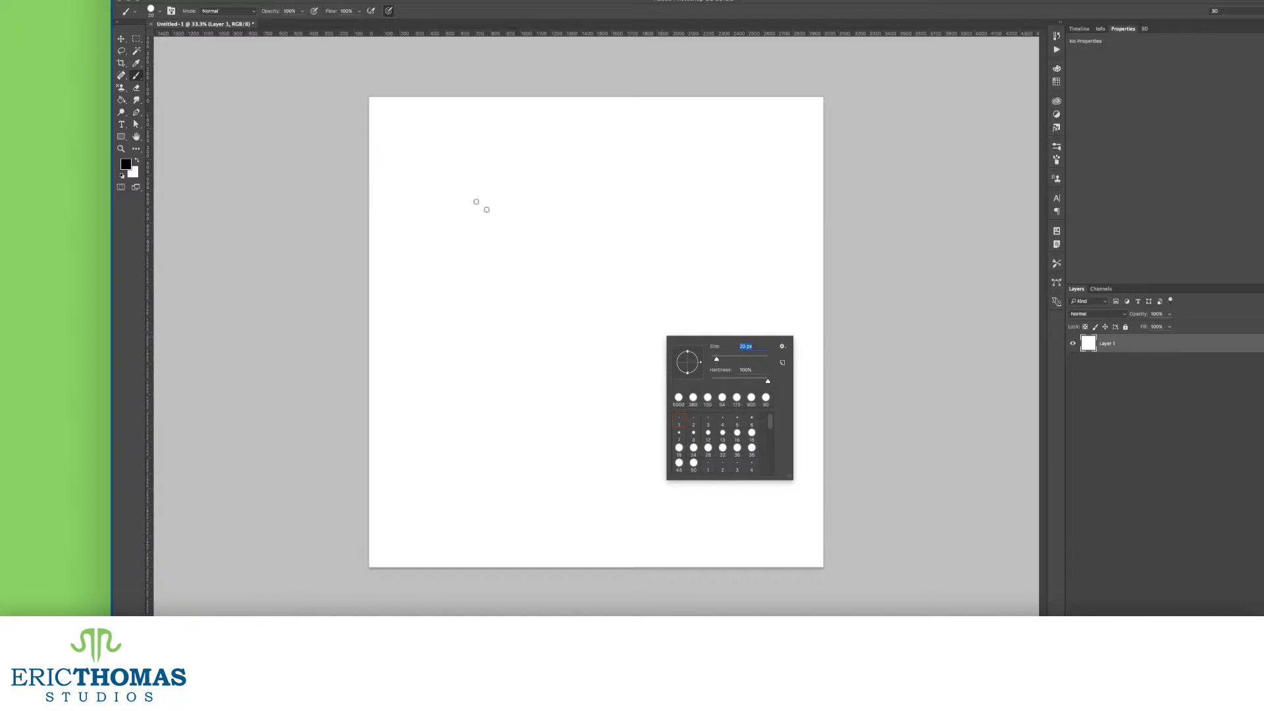
Paint a tiny black dot in the canvas's upper-left area and a second one beside it at about 94 px.
click(442, 184)
right_click(505, 201)
click(578, 221)
click(461, 181)
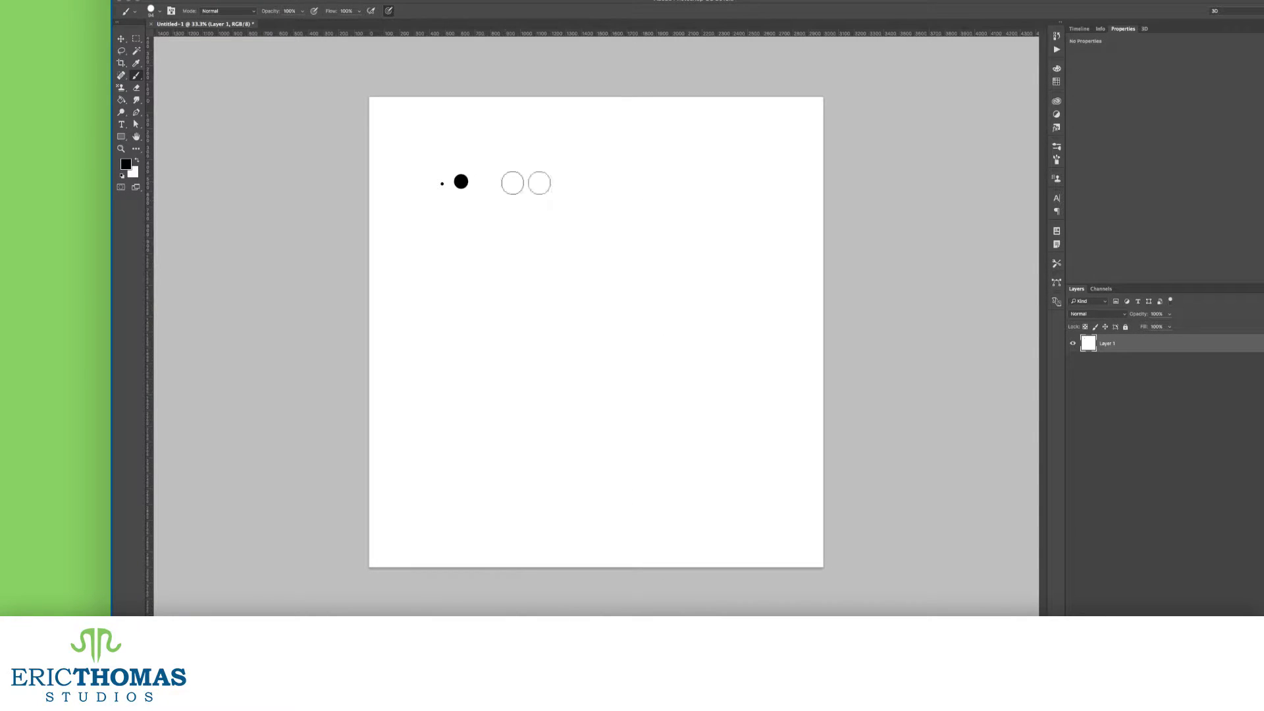
Add two larger black dots along the canvas's upper area with brush sizes of about 350 px and 490 px.
right_click(552, 182)
drag(645, 208, 649, 209)
click(540, 167)
right_click(686, 254)
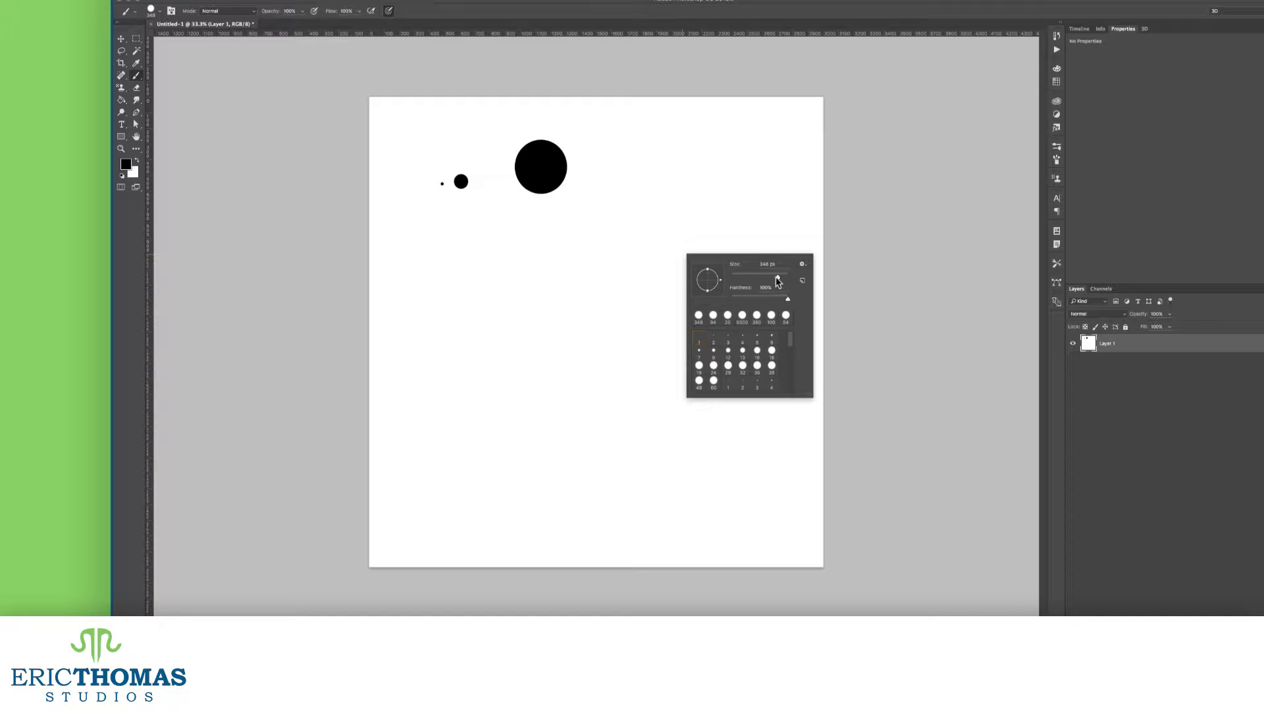
click(685, 173)
Set the brush size to about 1400 px and paint a large black circle below the row of dots.
right_click(655, 338)
drag(751, 366, 754, 366)
click(543, 378)
right_click(756, 413)
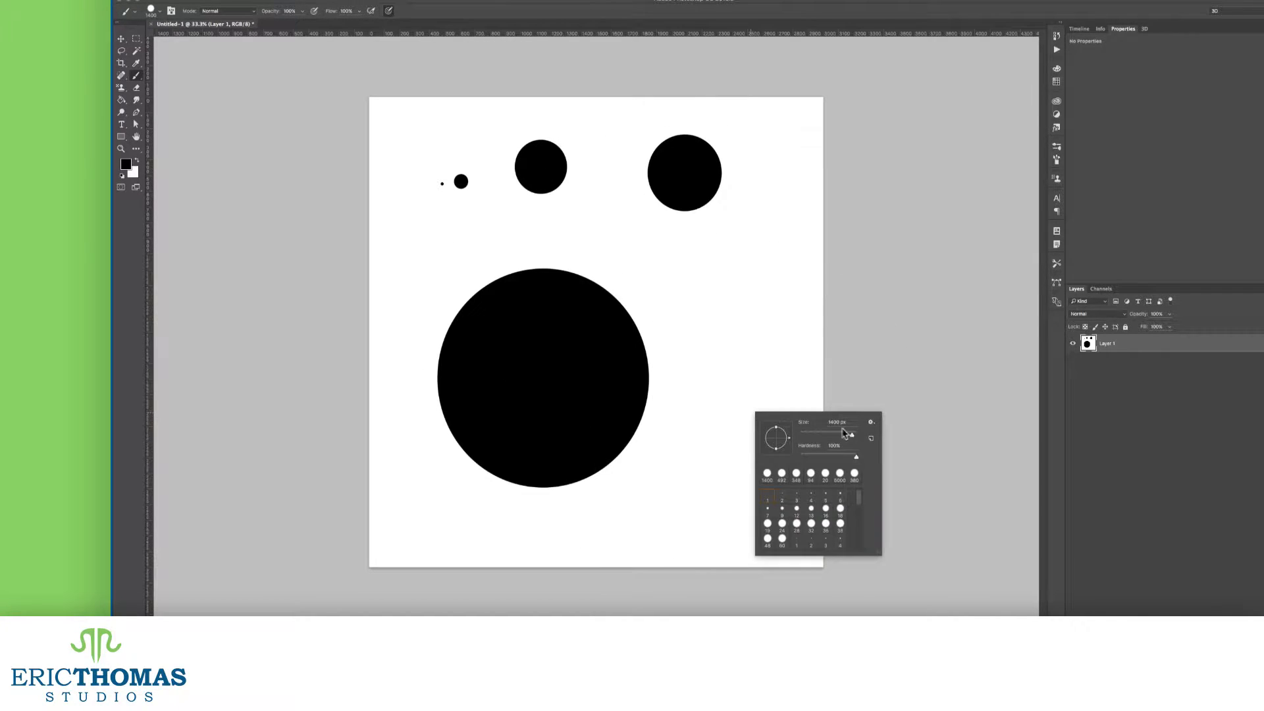
click(726, 537)
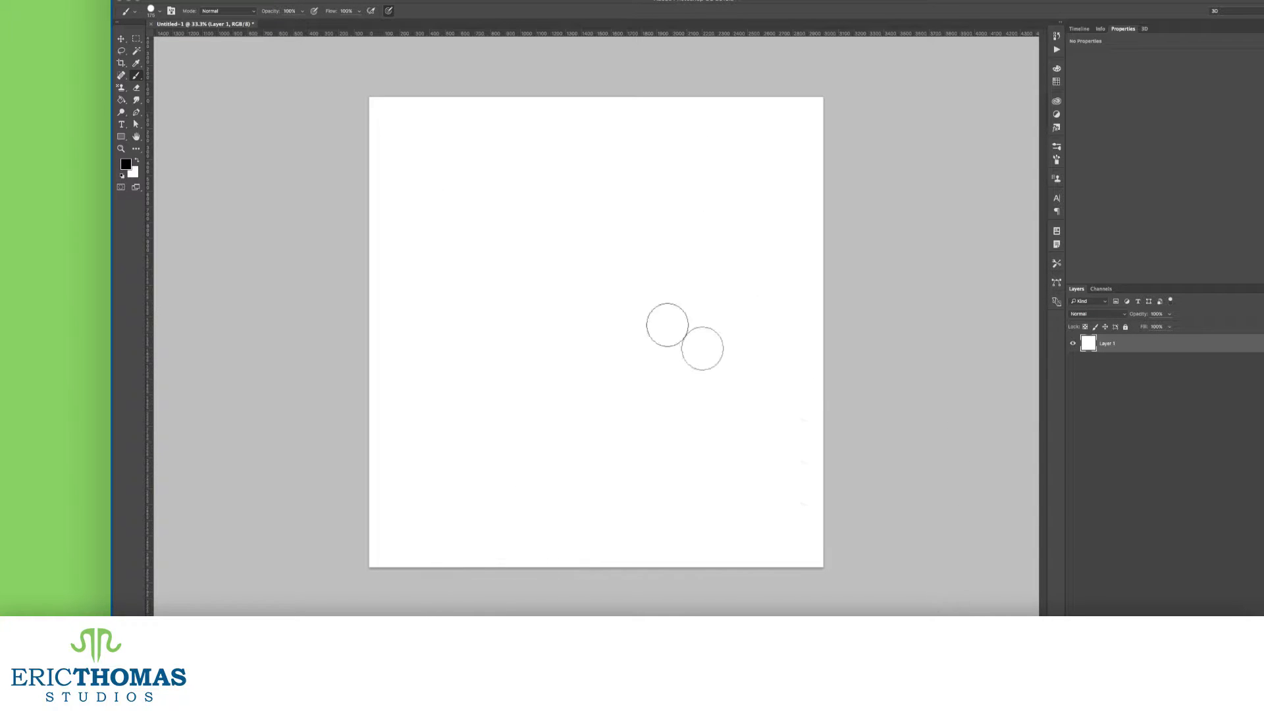
Enlarge and shrink the brush tip repeatedly over the blank canvas, ending with a large tip.
key(bracketright)
key(bracketright)
key(bracketright)
key(bracketright)
key(bracketright)
key(bracketright)
key(bracketright)
key(bracketright)
key(bracketleft)
key(bracketleft)
key(bracketleft)
key(bracketleft)
key(bracketleft)
key(bracketleft)
key(bracketleft)
key(bracketleft)
key(bracketleft)
key(bracketleft)
key(bracketleft)
key(bracketleft)
key(bracketright)
key(bracketright)
key(bracketright)
key(bracketright)
key(bracketright)
key(bracketright)
key(bracketright)
key(bracketright)
key(bracketright)
key(bracketright)
key(bracketright)
key(bracketright)
key(bracketright)
key(bracketright)
key(bracketright)
Shrink the brush tip to about 80 px and paint a black dot in the canvas's upper-left area.
key(bracketleft)
key(bracketleft)
key(bracketleft)
key(bracketleft)
key(bracketleft)
key(bracketleft)
key(bracketleft)
key(bracketleft)
key(bracketleft)
key(bracketleft)
key(bracketleft)
key(bracketleft)
key(bracketleft)
key(bracketleft)
key(bracketleft)
click(460, 199)
Enlarge the brush tip to about 300 px and paint a black dot diagonally below the small dot.
key(bracketright)
key(bracketright)
key(bracketright)
key(bracketright)
key(bracketright)
key(bracketright)
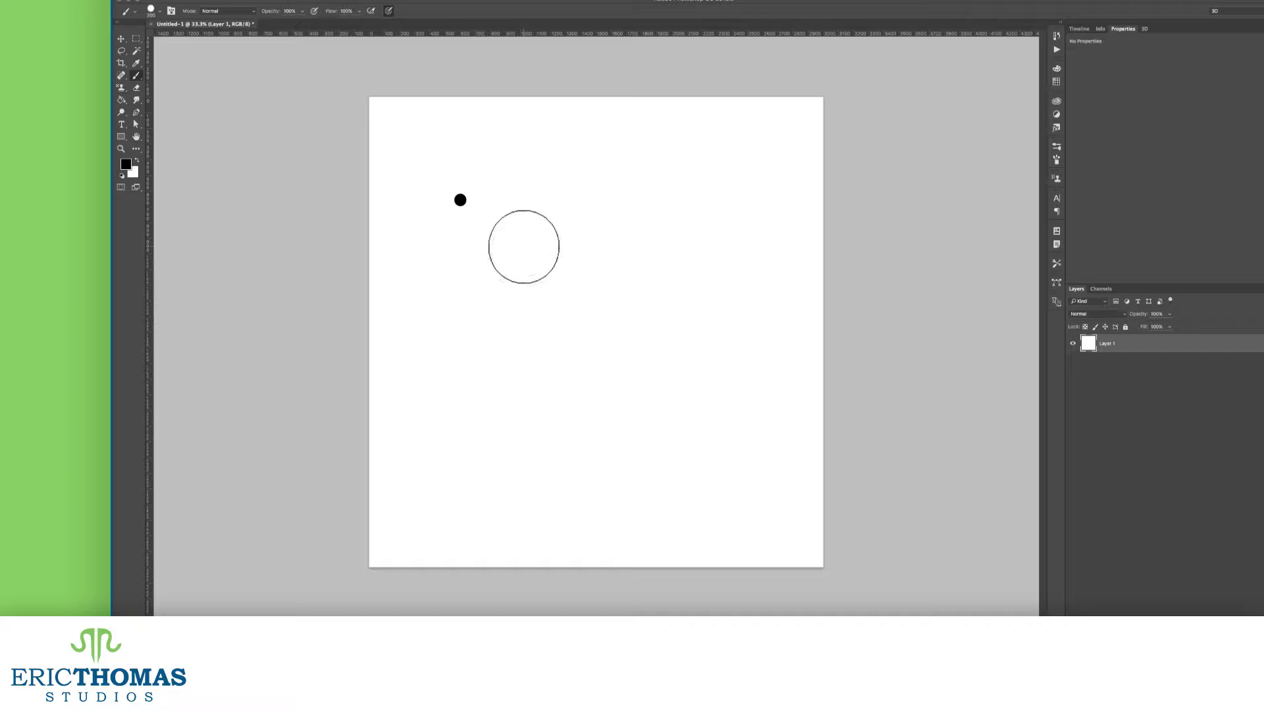
click(523, 246)
Enlarge the brush tip to about 900 px and paint a large black circle near the canvas's right edge.
key(bracketright)
key(bracketright)
key(bracketright)
key(bracketright)
key(bracketright)
key(bracketright)
click(719, 341)
Shrink the brush tip to about 400 px and paint a black dot diagonally below the large circle, near the canvas's centre line.
key(bracketleft)
key(bracketleft)
key(bracketleft)
key(bracketleft)
key(bracketleft)
click(596, 406)
Paint two progressively smaller black dots toward the canvas's lower-left corner with brush sizes of about 150 px and 80 px.
key(bracketleft)
key(bracketleft)
key(bracketleft)
key(bracketleft)
click(484, 441)
key(bracketleft)
key(bracketleft)
click(427, 486)
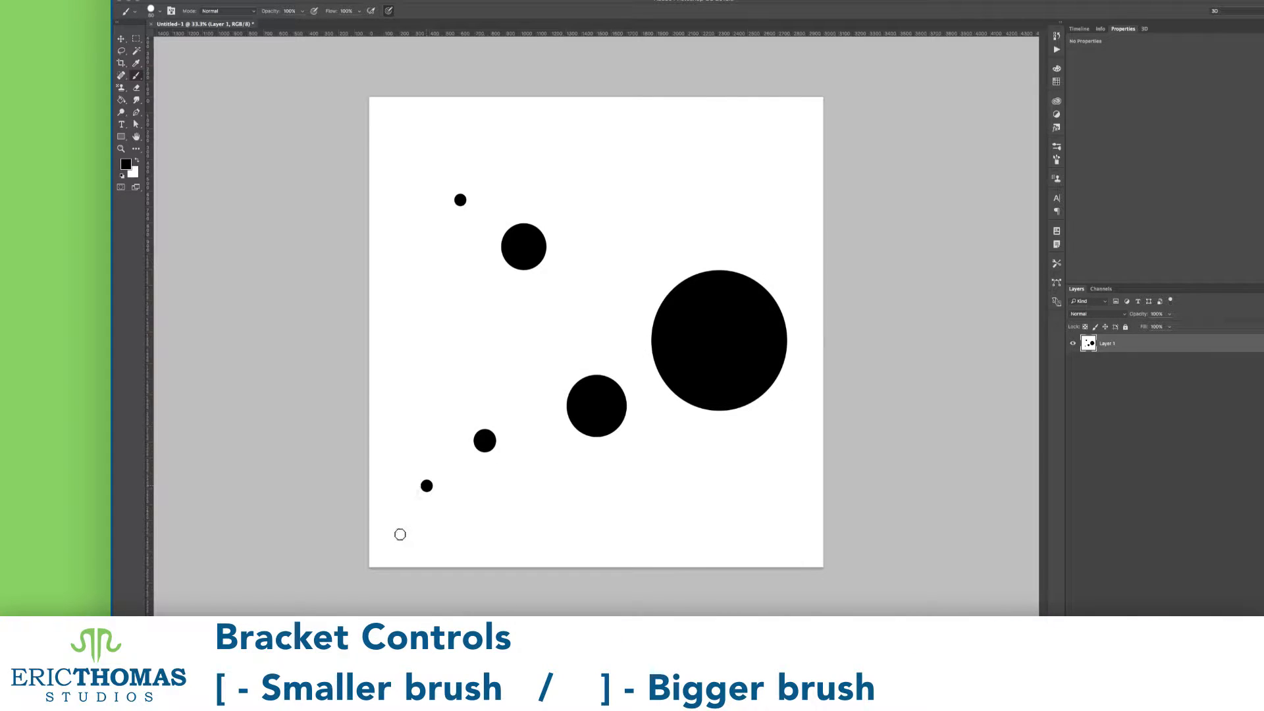
Enlarge the brush tip and paint another black dot in the canvas's lower-right area.
key(bracketright)
key(bracketright)
key(bracketright)
key(bracketright)
key(bracketright)
key(bracketright)
key(bracketright)
click(680, 455)
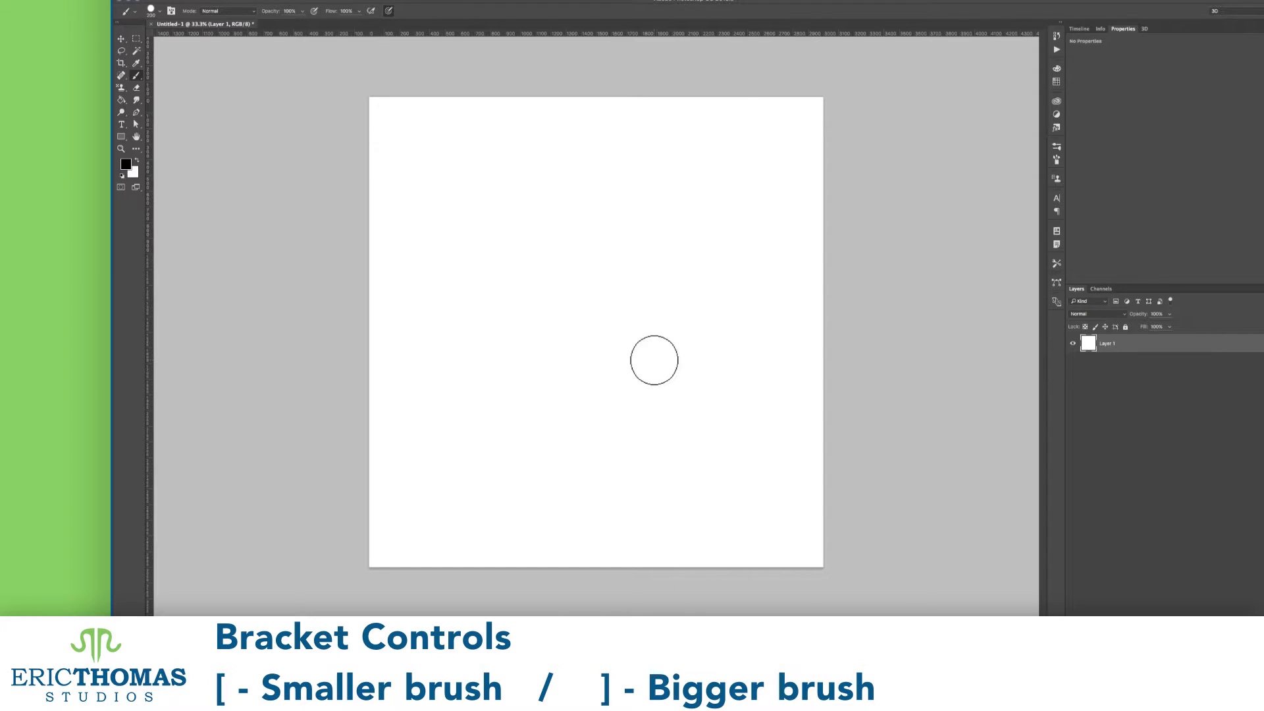
Paint a 200 px dot at 100% hardness in the canvas's upper-left area and a softer one beside it at roughly half hardness.
right_click(654, 364)
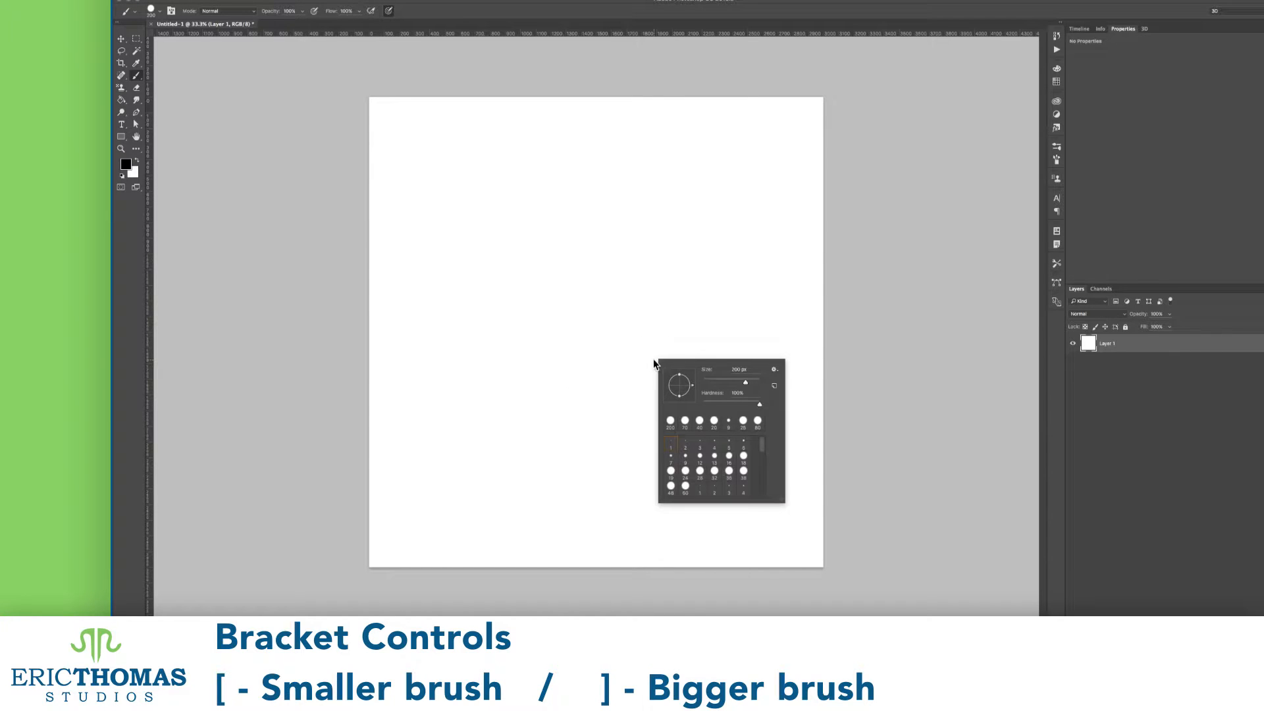
click(421, 154)
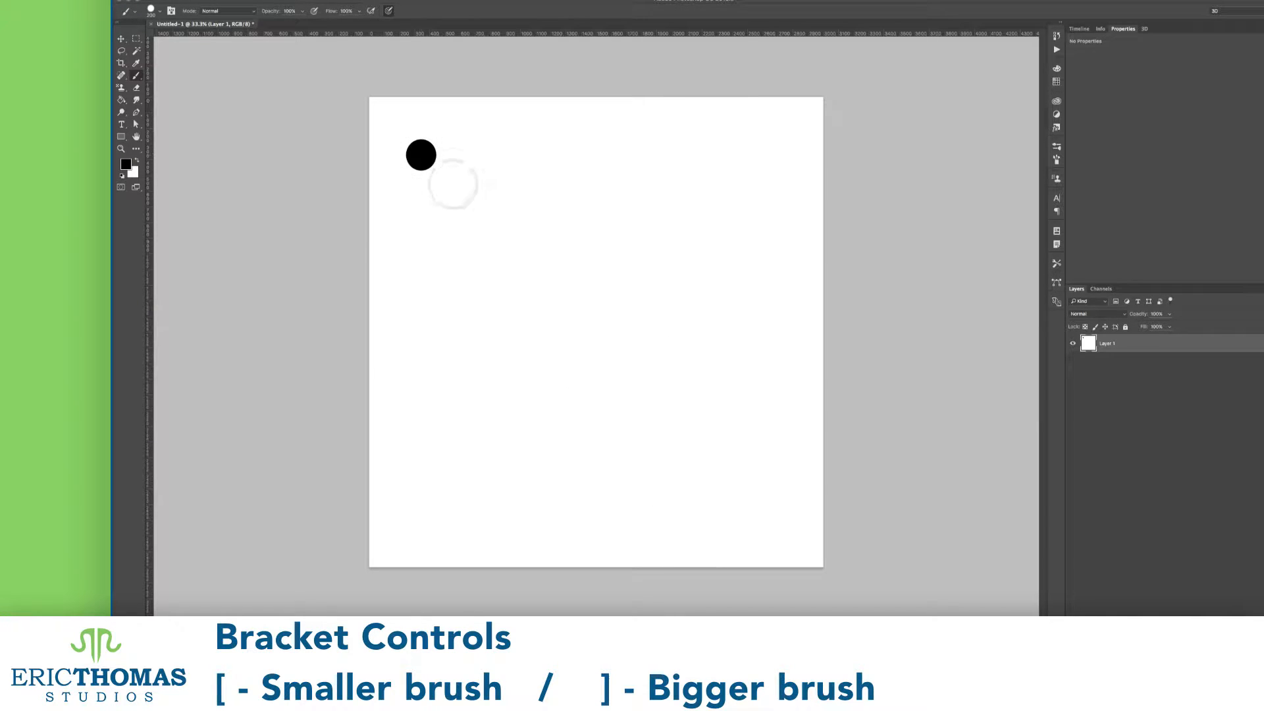
right_click(577, 283)
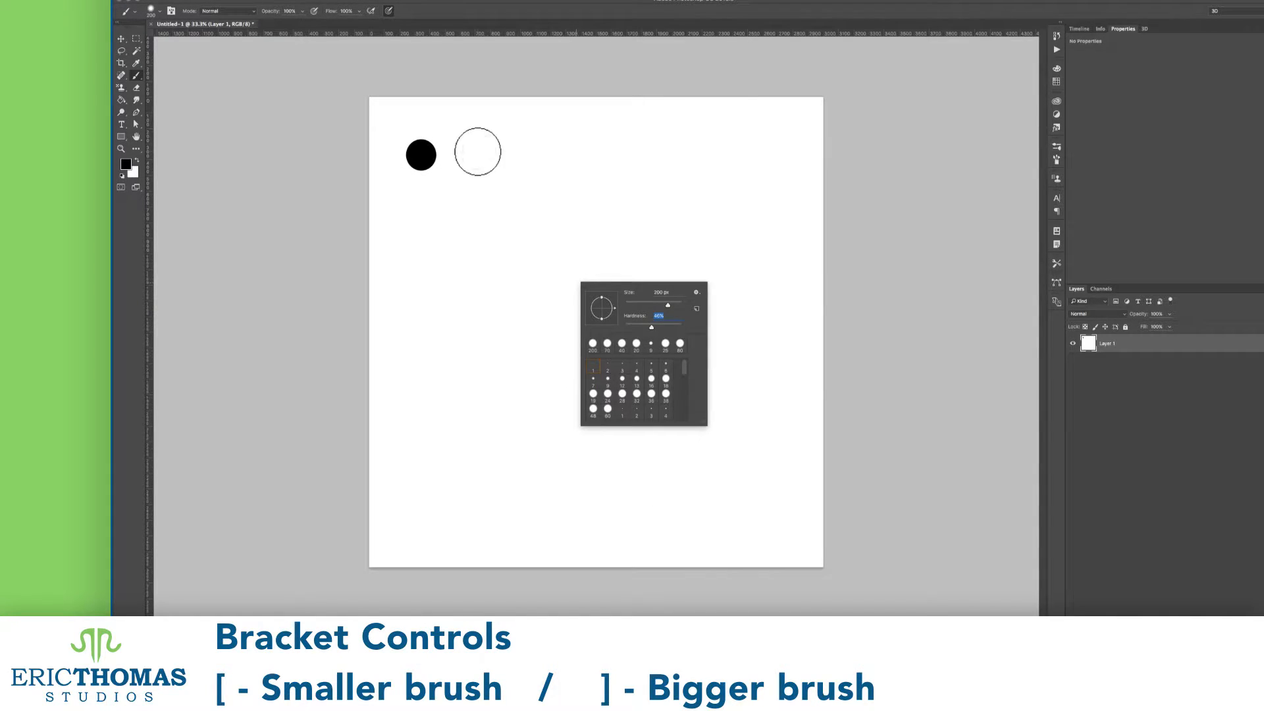
click(478, 153)
Lower the brush hardness to 0% and paint a blurry third dot beside the other two.
right_click(577, 249)
drag(650, 295, 626, 295)
click(542, 148)
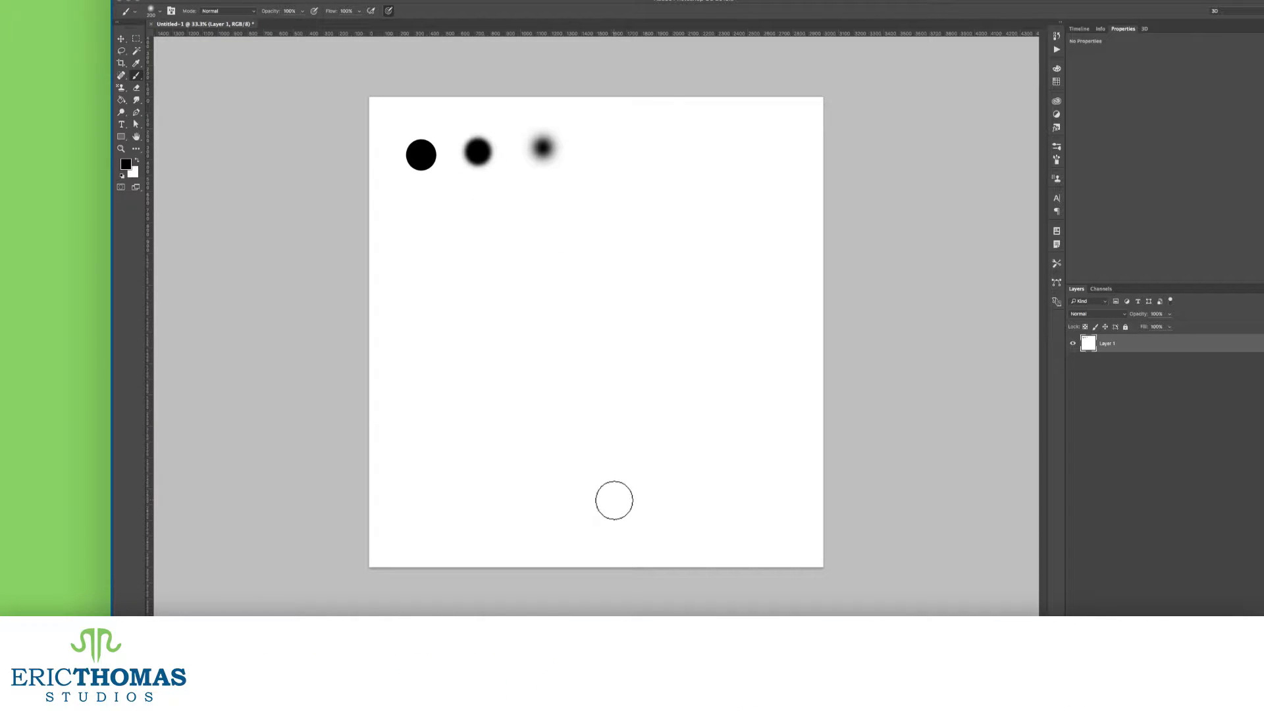
Set the brush hardness to 100% and paint a 200 px dot right of the canvas's centre for a close-up.
right_click(611, 376)
drag(696, 420, 723, 420)
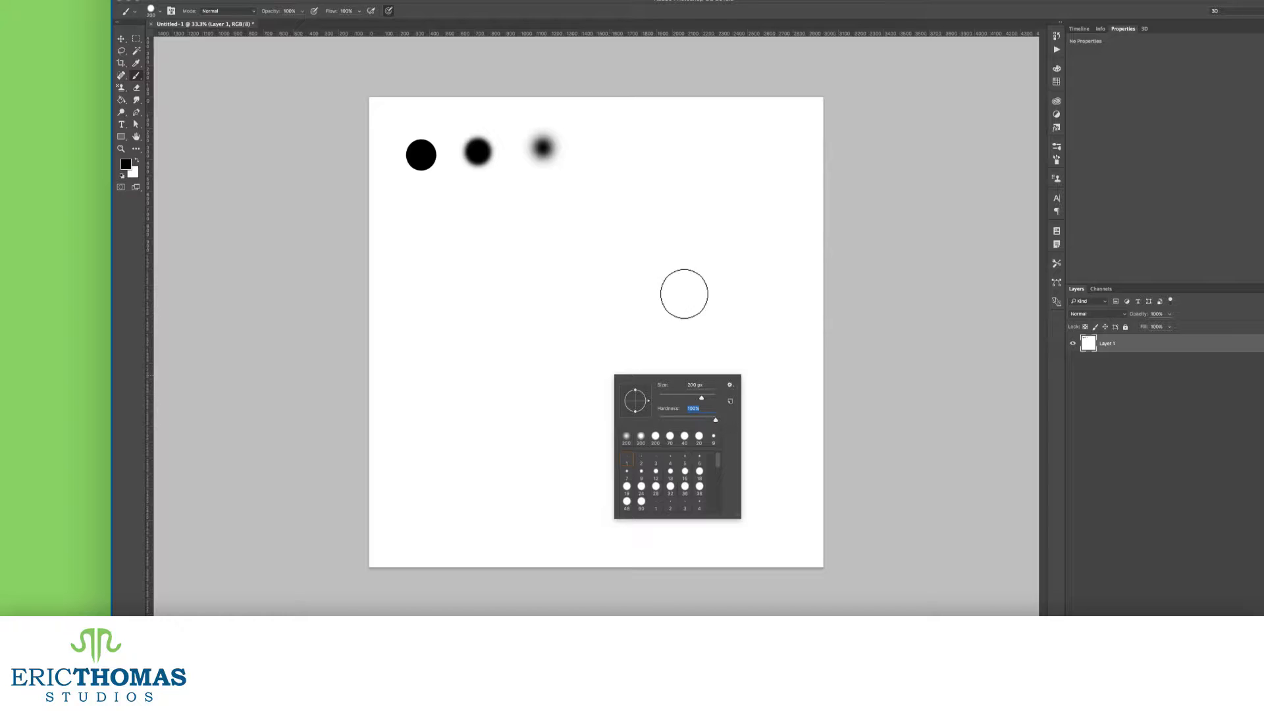
click(676, 283)
scroll(677, 284, up, 5)
scroll(677, 284, up, 6)
Shrink the brush tip to about 8 px beside the magnified circle.
key(bracketleft)
key(bracketleft)
key(bracketleft)
key(bracketleft)
key(bracketleft)
key(bracketleft)
key(bracketleft)
key(bracketleft)
key(bracketleft)
key(bracketleft)
key(bracketleft)
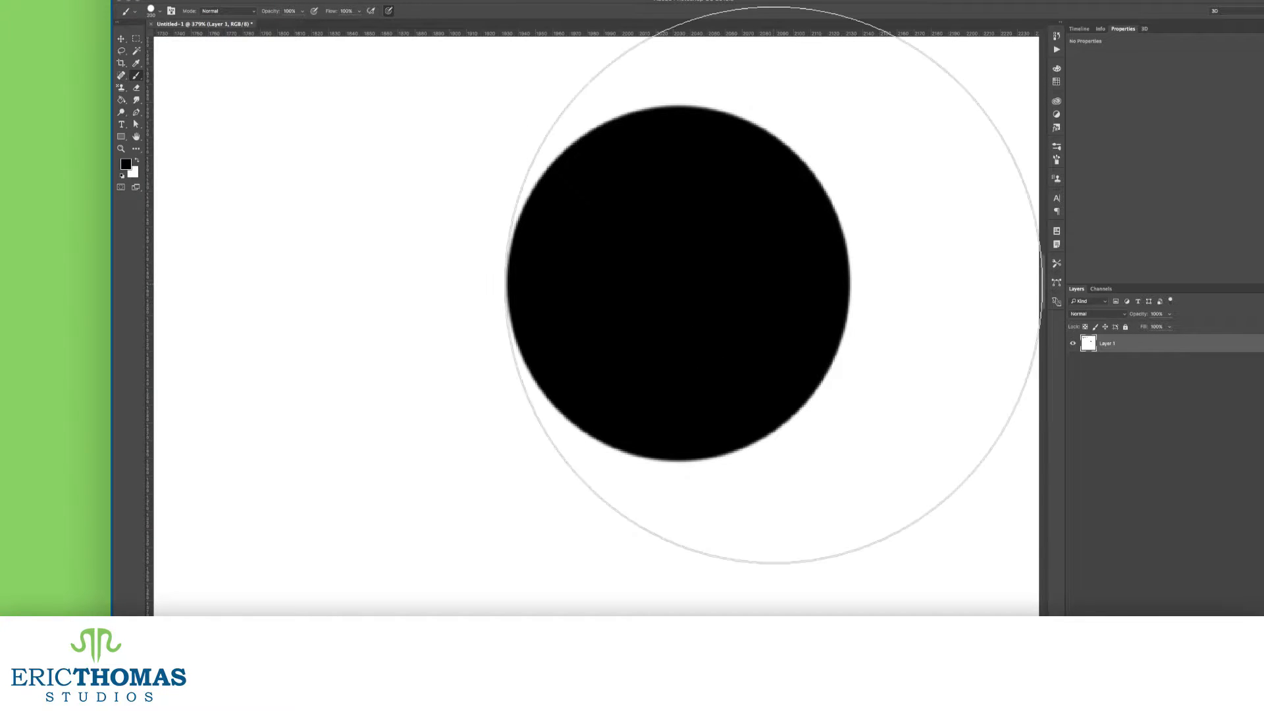
key(bracketleft)
key(bracketleft)
key(bracketleft)
key(bracketleft)
key(bracketleft)
key(bracketleft)
key(bracketleft)
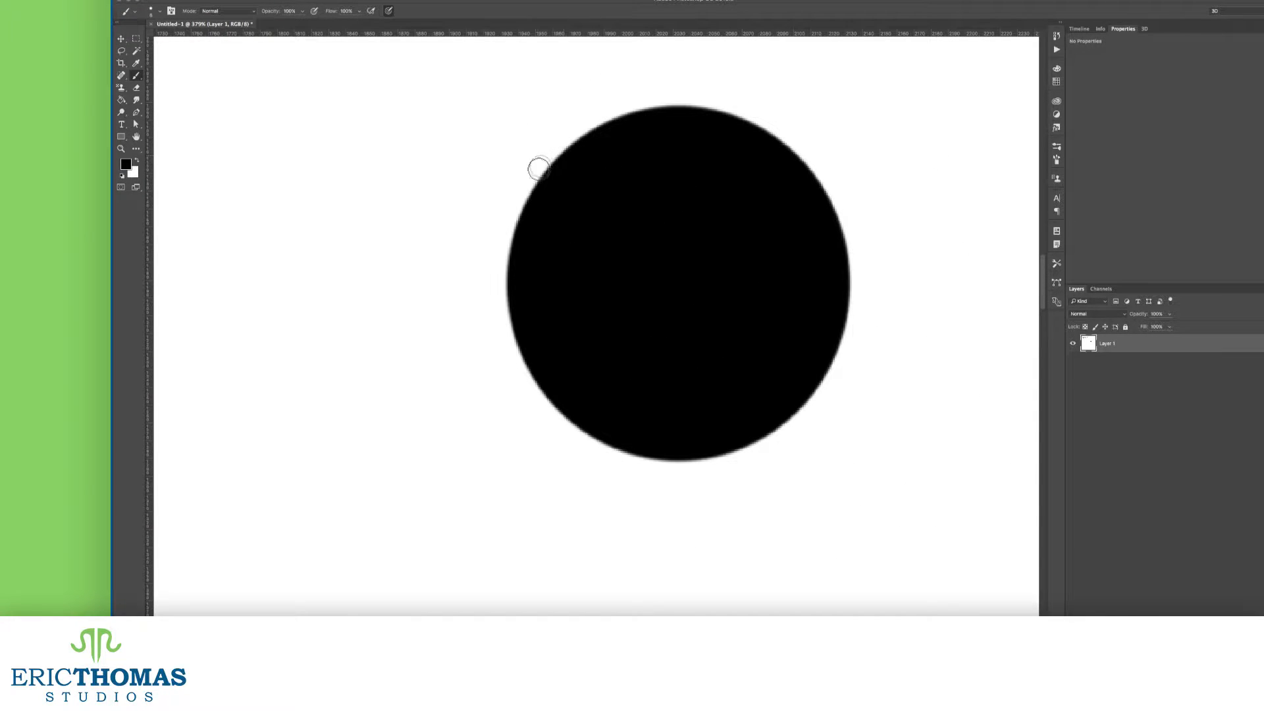
Enlarge the brush tip and paint a black circle of about 250 px overlapping the existing circle's left side.
key(bracketright)
key(bracketright)
key(bracketright)
key(bracketright)
key(bracketright)
key(bracketright)
key(bracketright)
key(bracketright)
key(bracketright)
key(bracketright)
key(bracketright)
key(bracketright)
key(bracketright)
key(bracketright)
key(bracketright)
key(bracketright)
click(343, 269)
key(bracketright)
key(bracketright)
key(bracketright)
click(322, 272)
key(bracketright)
click(322, 272)
Shrink the brush tip to about 70 px over the larger black circle.
key(bracketleft)
key(bracketleft)
key(bracketleft)
key(bracketleft)
key(bracketleft)
key(bracketleft)
key(bracketleft)
key(bracketleft)
key(bracketleft)
key(bracketleft)
key(bracketleft)
key(bracketleft)
key(bracketleft)
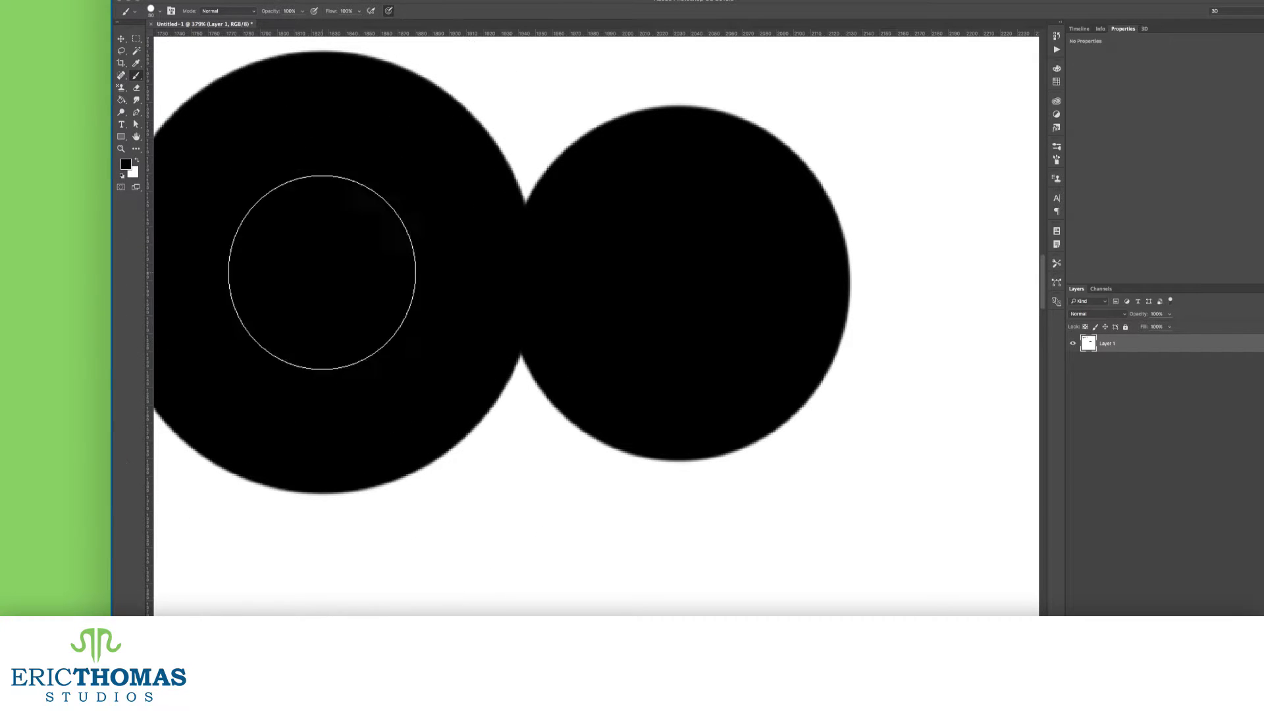
Fill the white area around the circles with a muted red foreground colour using the Paint Bucket, and return to the Brush tool.
key(g)
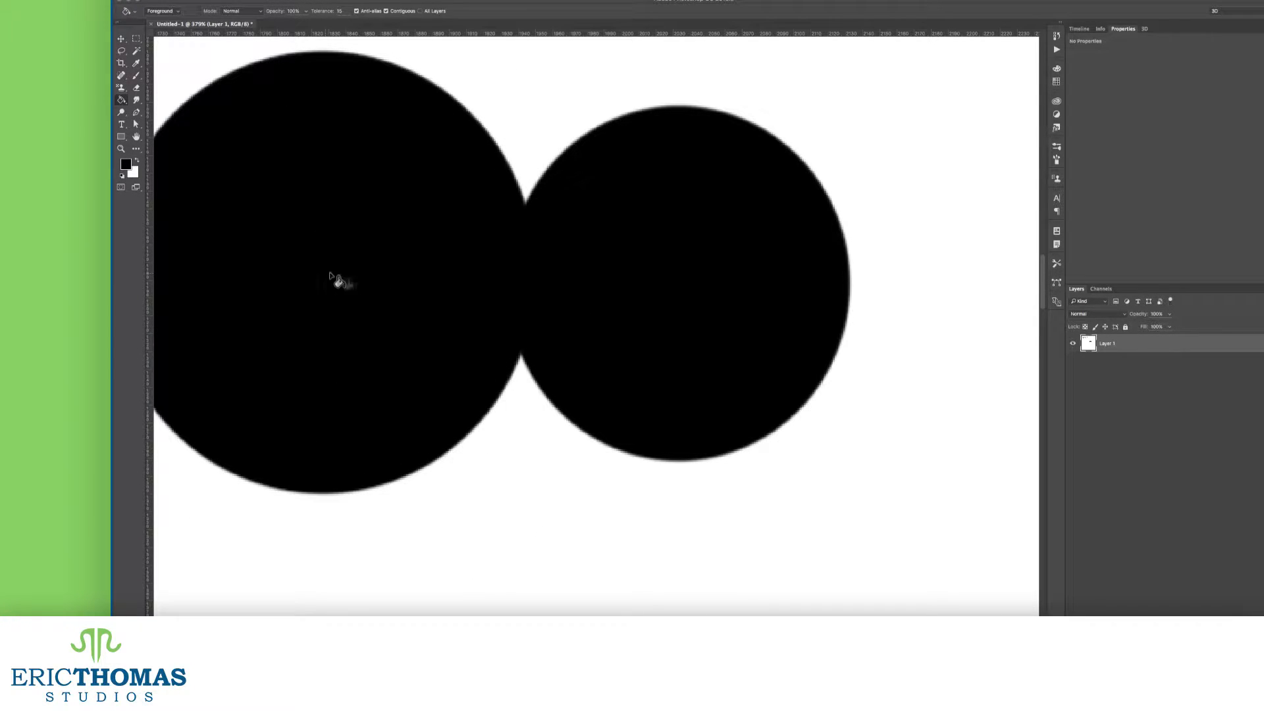
click(125, 164)
click(979, 276)
click(934, 292)
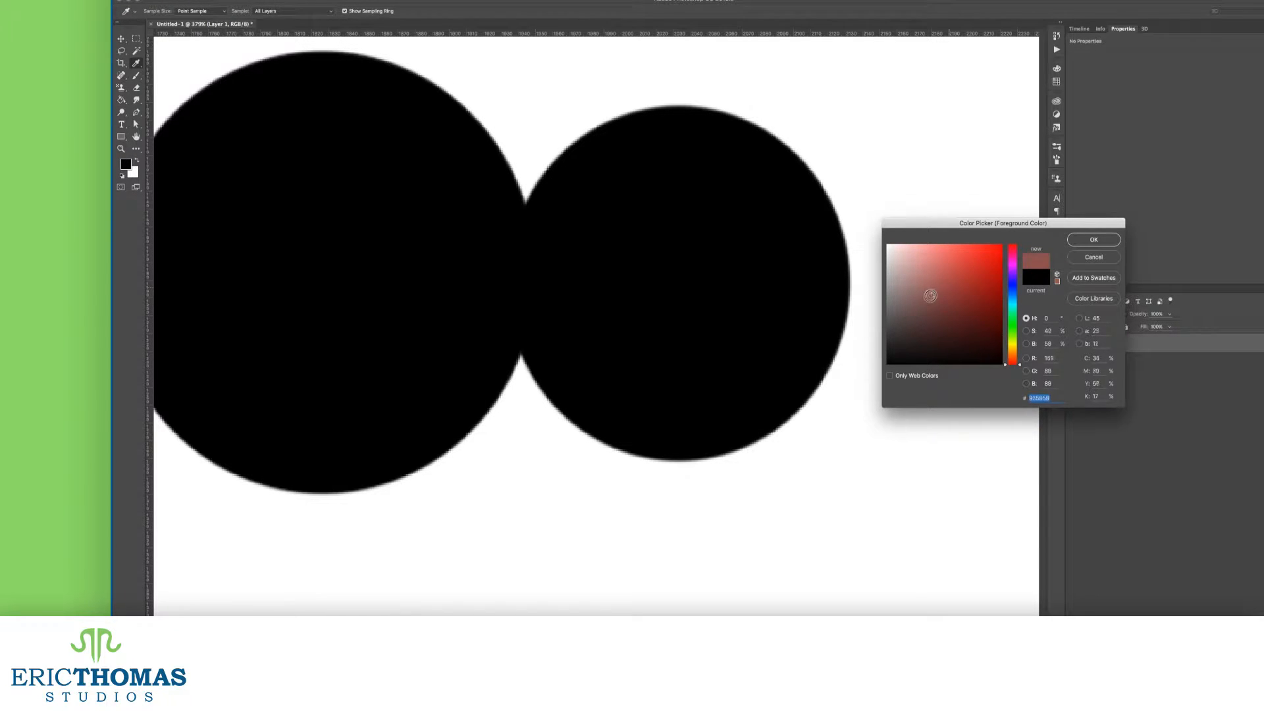
click(1071, 241)
click(525, 541)
key(b)
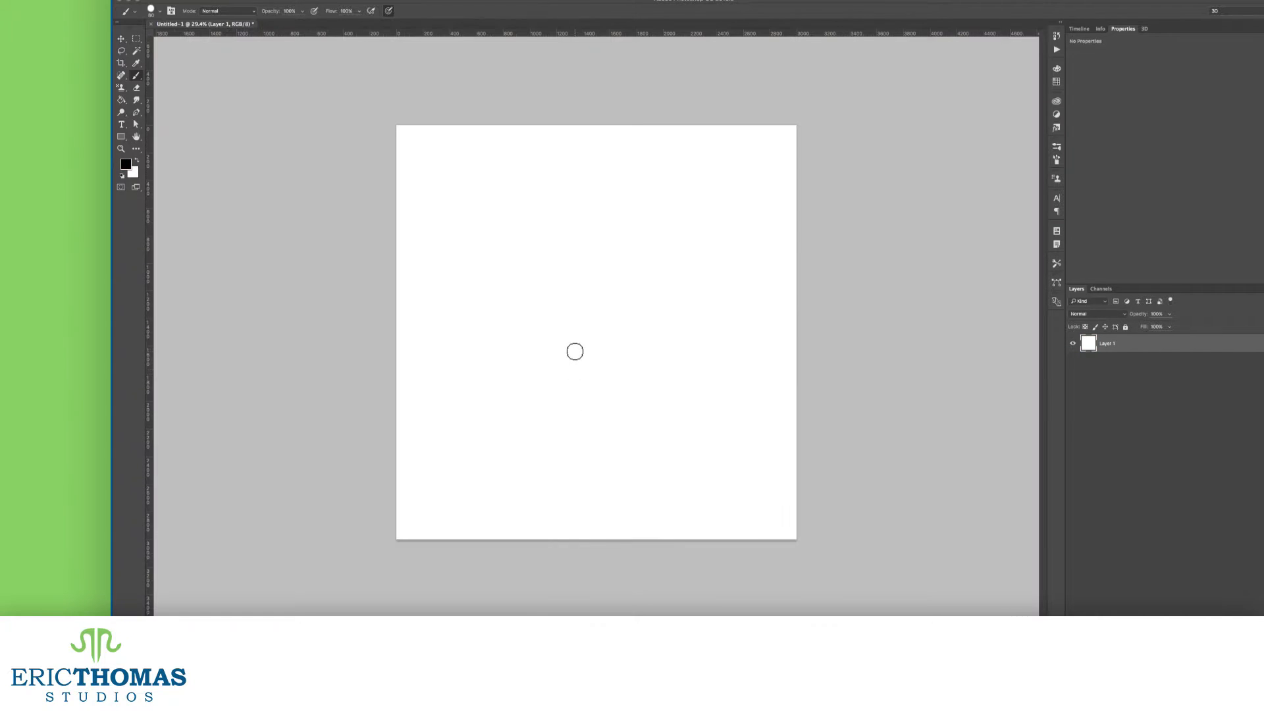
Enlarge the hard round brush tip to 175 px and paint a black dot in the canvas's upper left area.
key(bracketright)
key(bracketright)
key(bracketright)
right_click(573, 347)
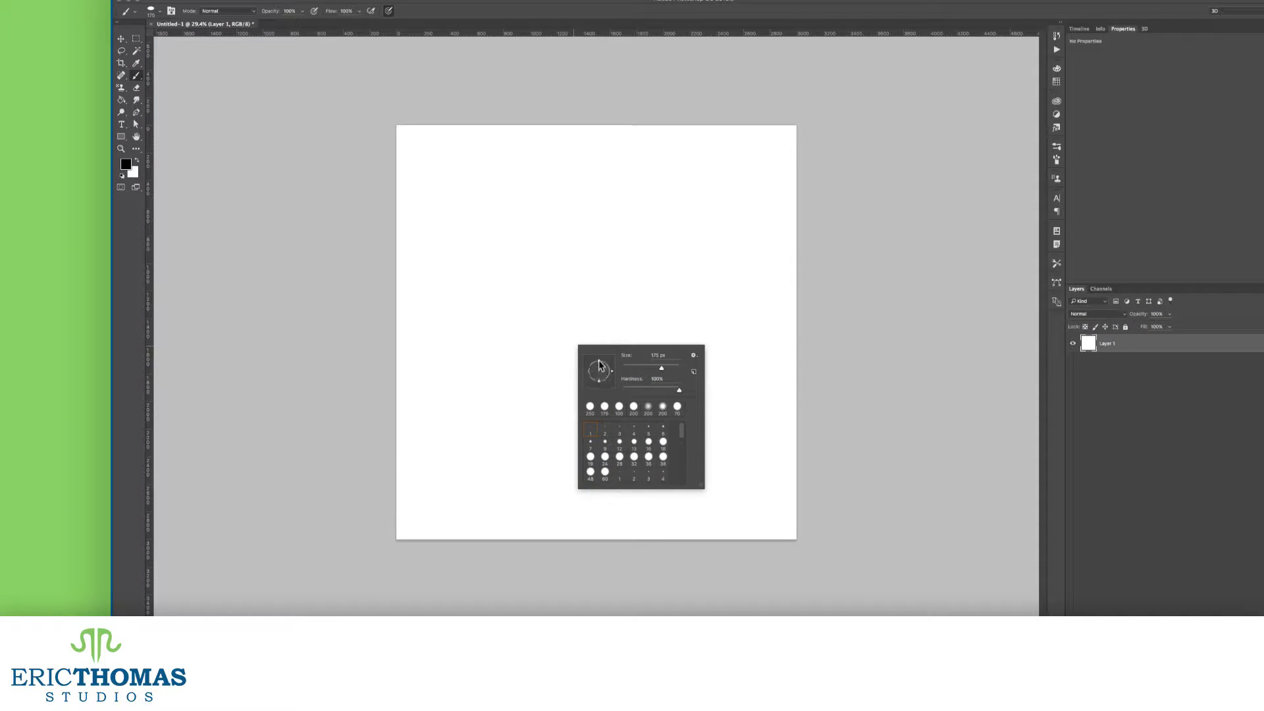
click(436, 204)
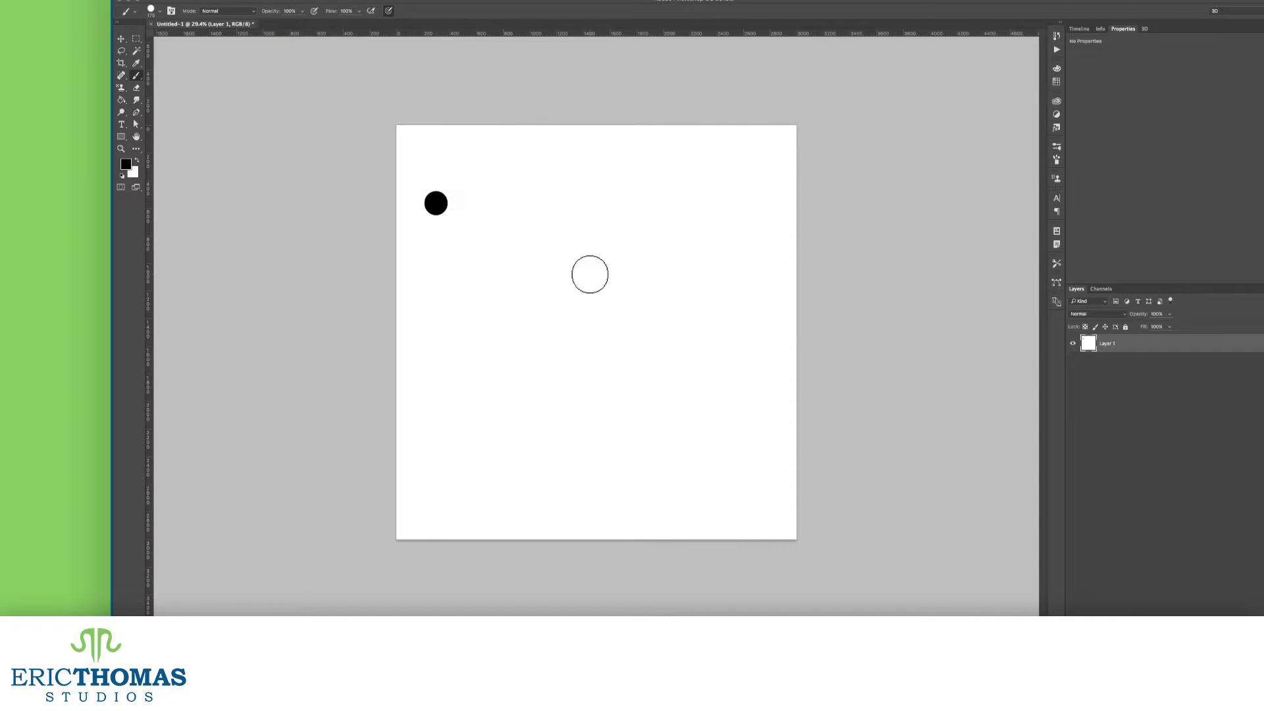
Flatten the brush tip's roundness in two stages, painting an ellipse and a thinner ellipse in a row beside the black dot.
right_click(593, 277)
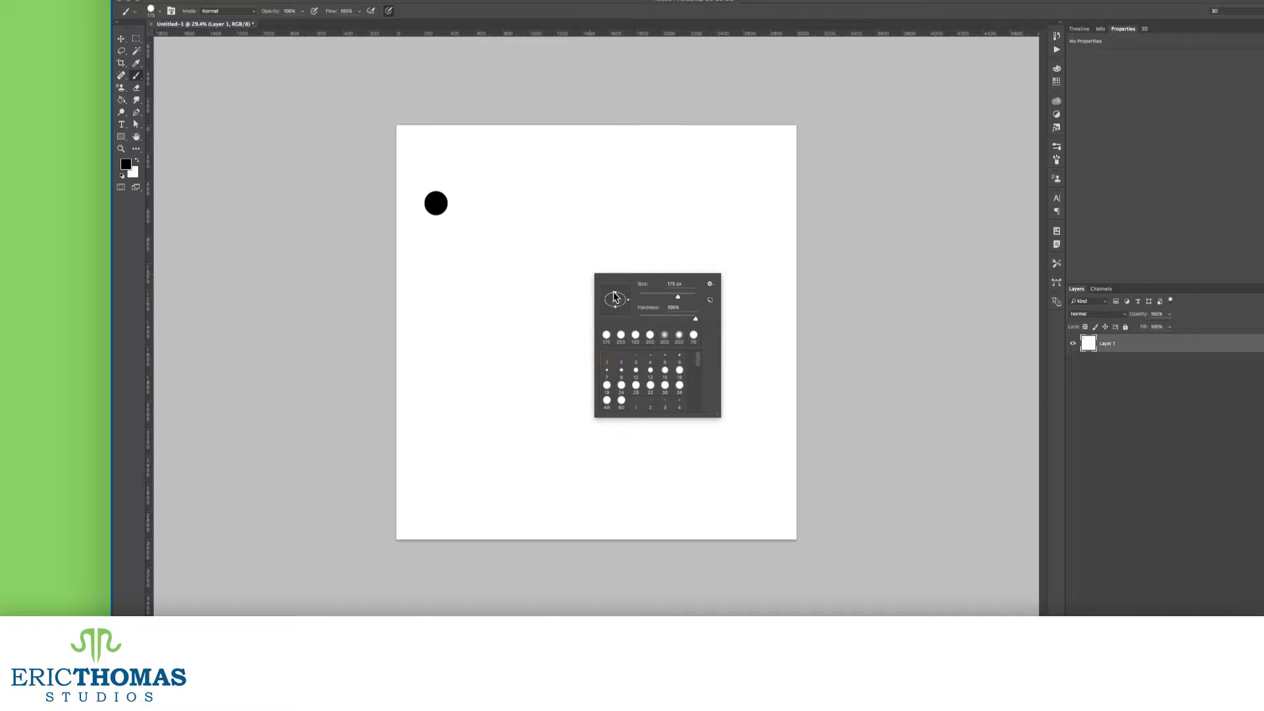
click(502, 200)
right_click(576, 282)
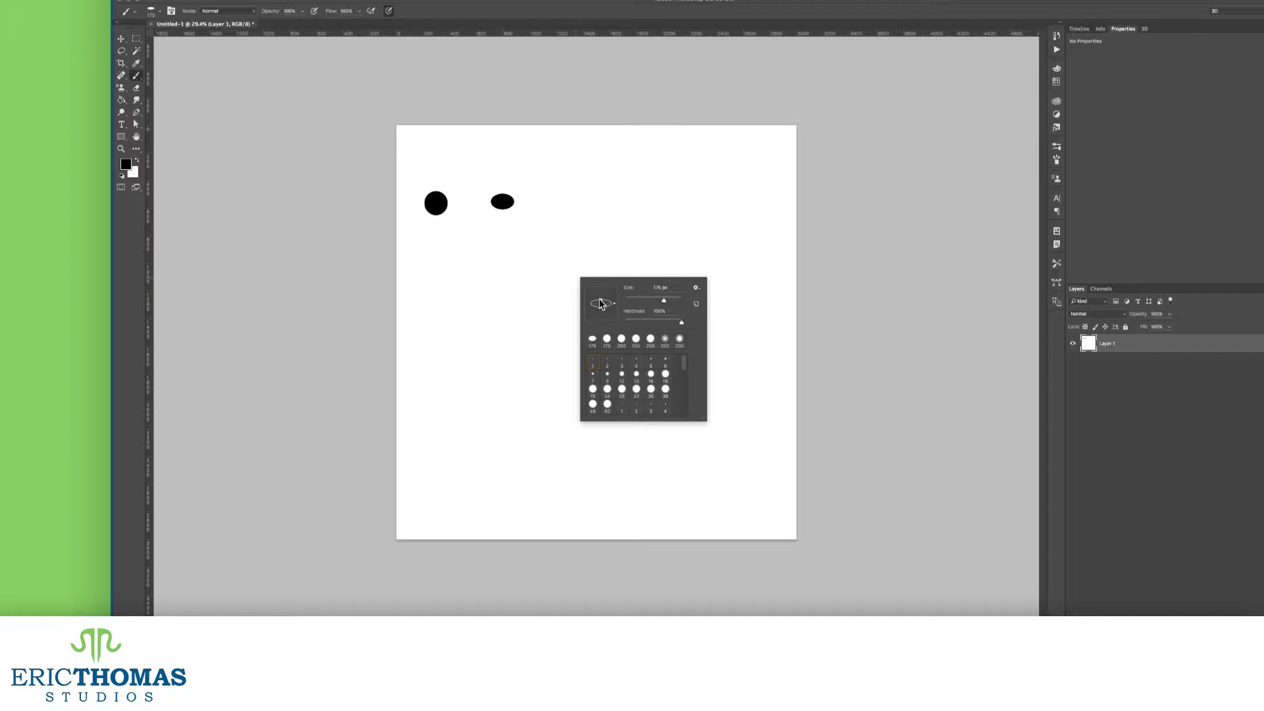
click(567, 204)
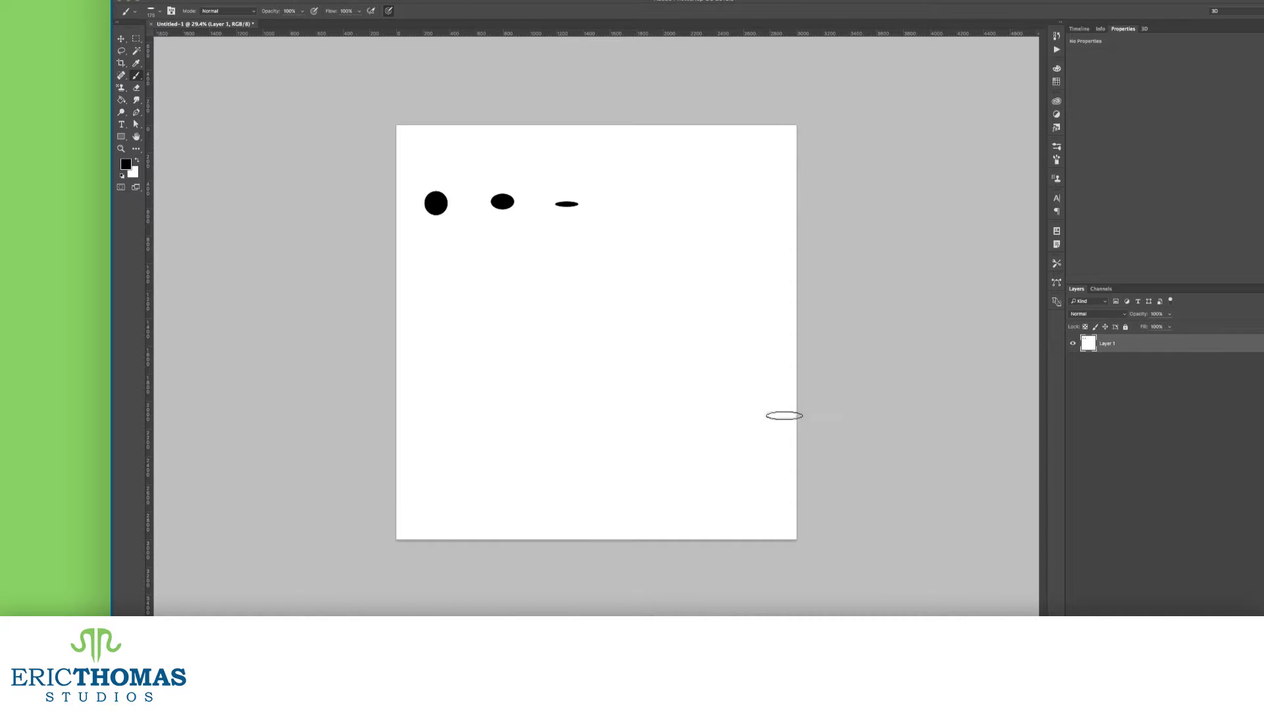
Rotate the flattened brush tip to a different angle each time and paint a row of tilted marks below the ellipses.
right_click(439, 287)
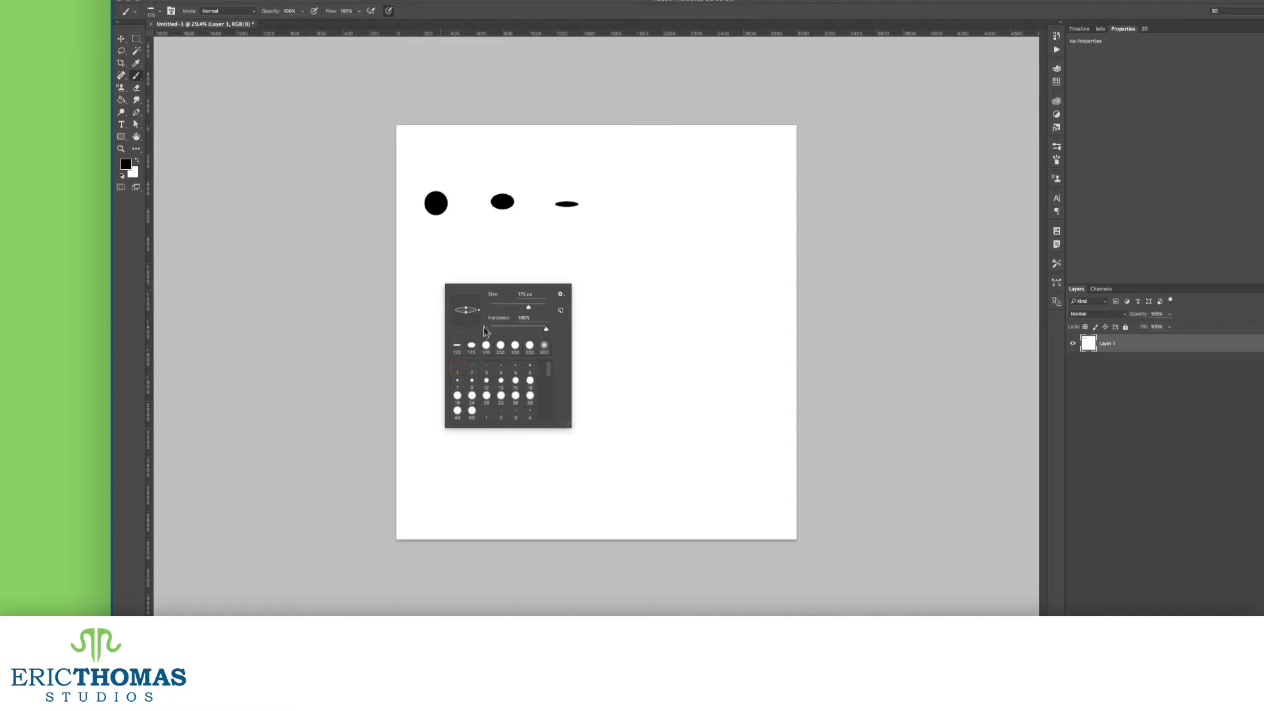
drag(479, 311, 478, 307)
click(436, 258)
right_click(509, 263)
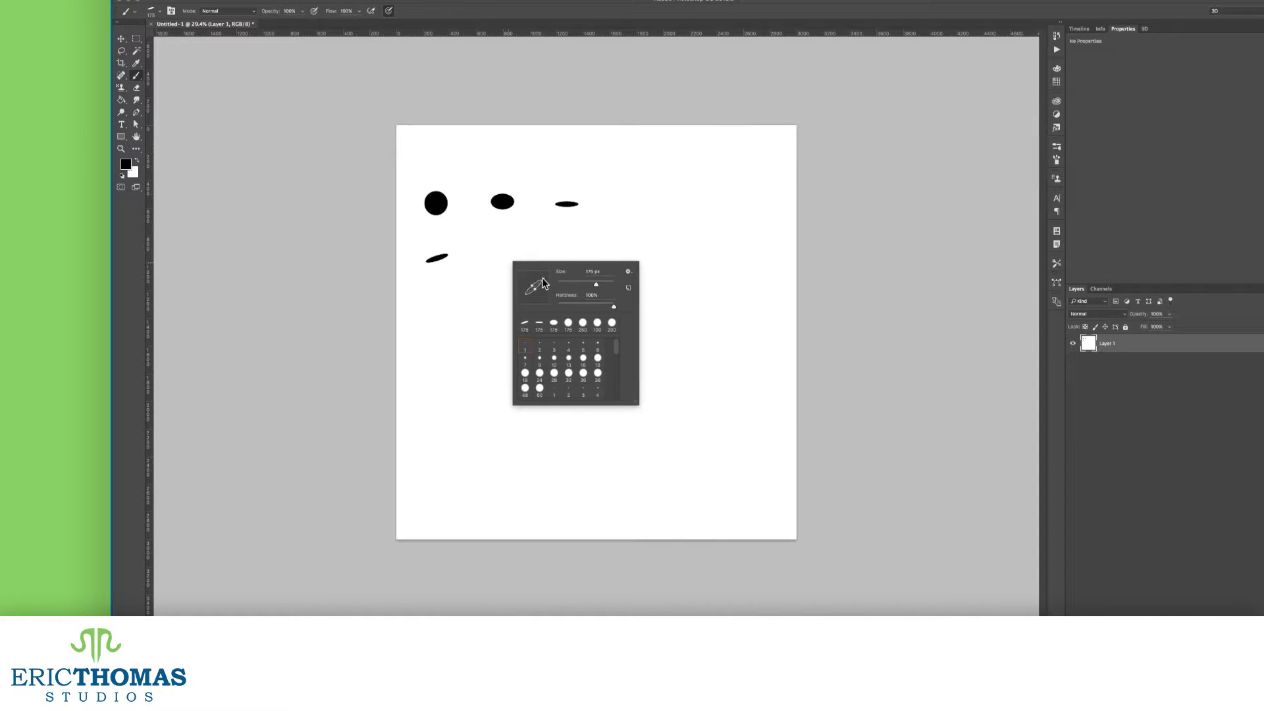
click(484, 258)
right_click(561, 297)
mouse_move(597, 315)
mouse_down()
mouse_move(593, 324)
mouse_move(638, 301)
mouse_move(664, 356)
mouse_move(669, 331)
mouse_move(711, 349)
mouse_up()
click(520, 258)
right_click(619, 296)
click(549, 258)
right_click(619, 291)
click(584, 259)
right_click(646, 329)
click(633, 261)
right_click(648, 304)
click(688, 261)
right_click(688, 329)
click(720, 265)
Choose a larger hard round brush preset and paint a small black dot near the canvas's upper centre.
right_click(655, 334)
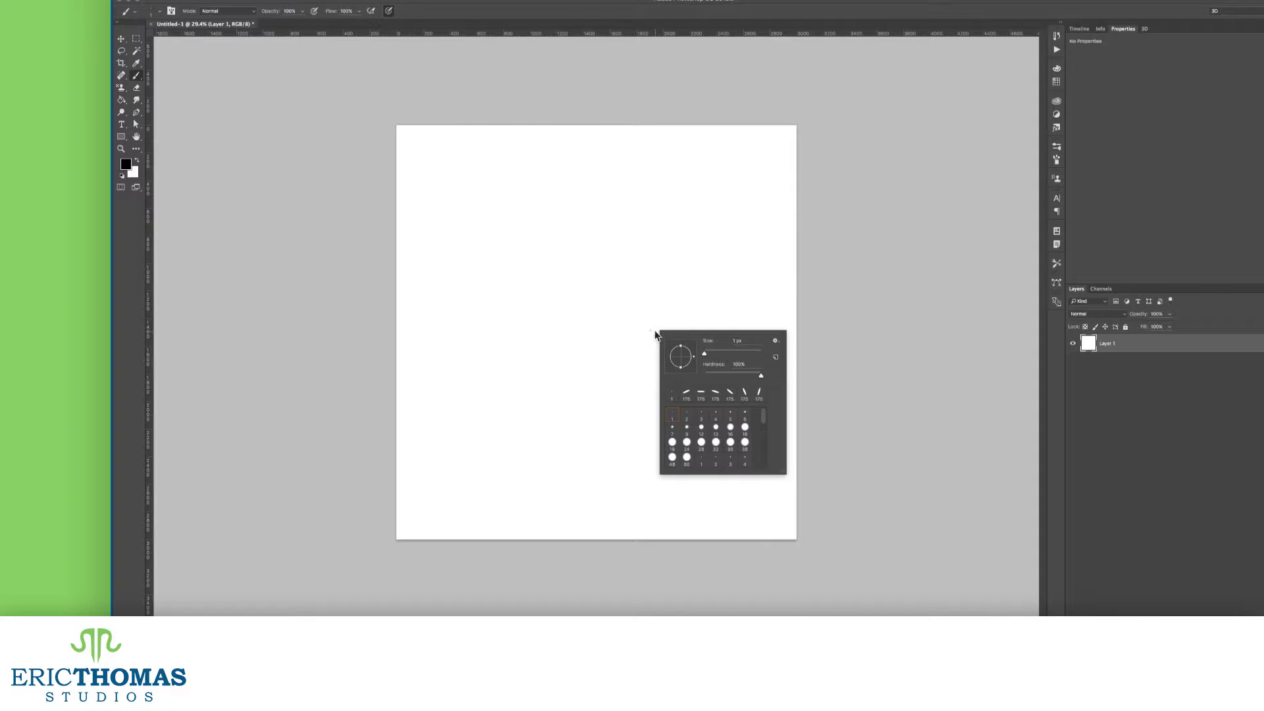
double_click(677, 419)
right_click(567, 268)
double_click(652, 379)
click(596, 189)
Choose a small soft round preset from further down the preset list and paint a tiny dot left of the canvas centre.
right_click(605, 249)
scroll(680, 368, down, 3)
click(681, 368)
click(510, 265)
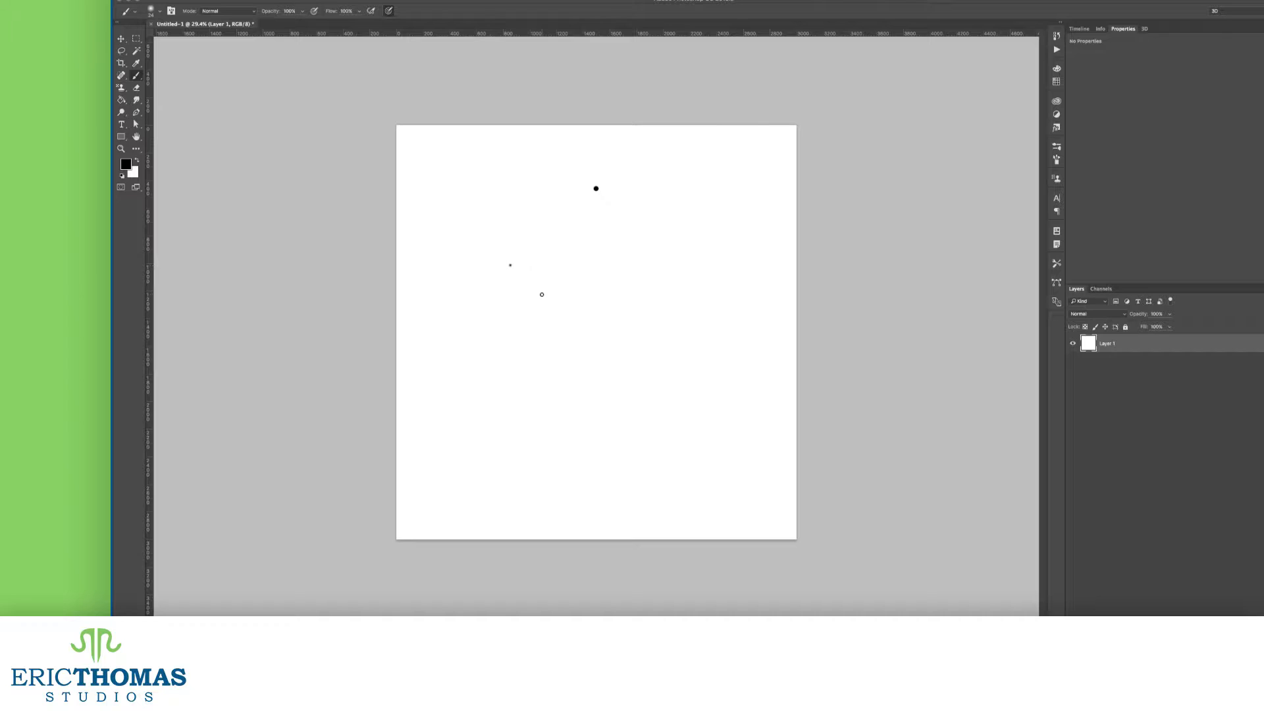
Enlarge the soft brush tip considerably and paint a large blurred black spot near the canvas centre.
key(bracketright)
key(bracketright)
key(bracketright)
key(bracketright)
key(bracketright)
key(bracketright)
key(bracketright)
key(bracketright)
key(bracketright)
key(bracketright)
key(bracketright)
key(bracketright)
key(bracketright)
click(563, 347)
Use two other soft round presets to paint a medium blurred spot at the canvas's lower left and a small one near its right edge.
right_click(748, 322)
scroll(807, 438, down, 3)
double_click(779, 434)
click(468, 453)
right_click(658, 424)
click(699, 508)
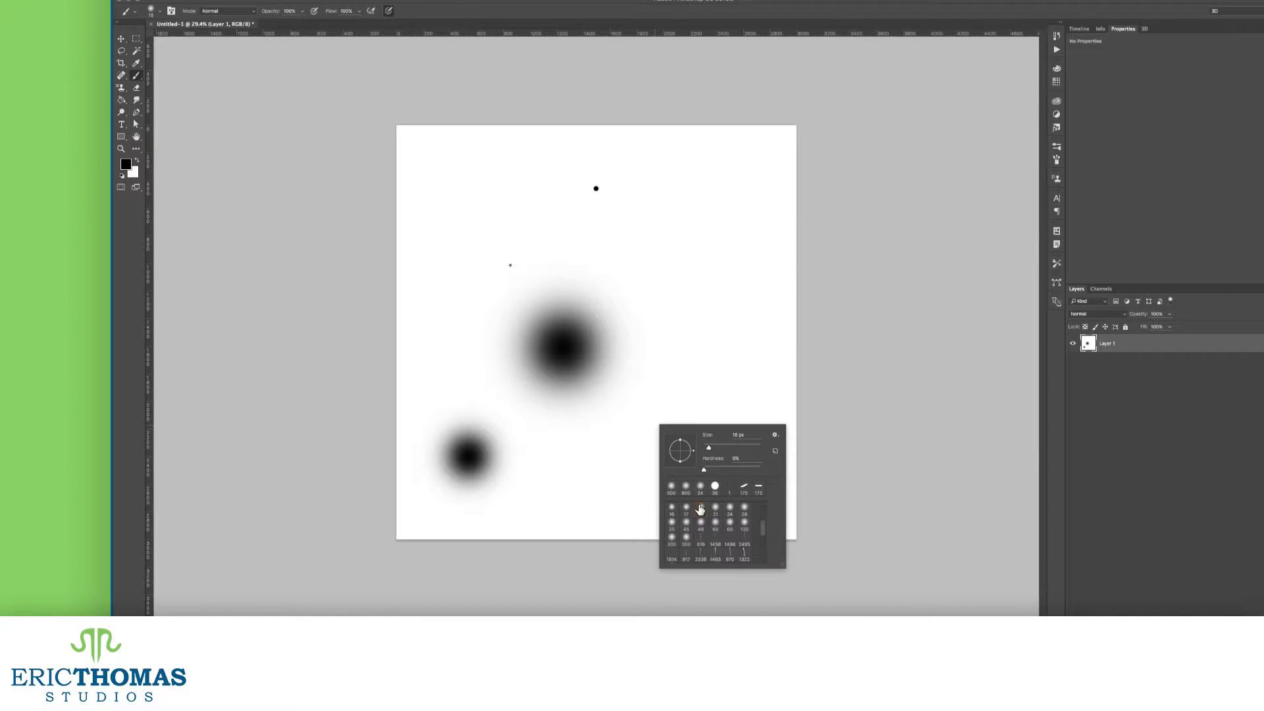
click(743, 311)
Select the 60 px hard round preset and replace the current brush presets with the Square Brushes set.
right_click(707, 411)
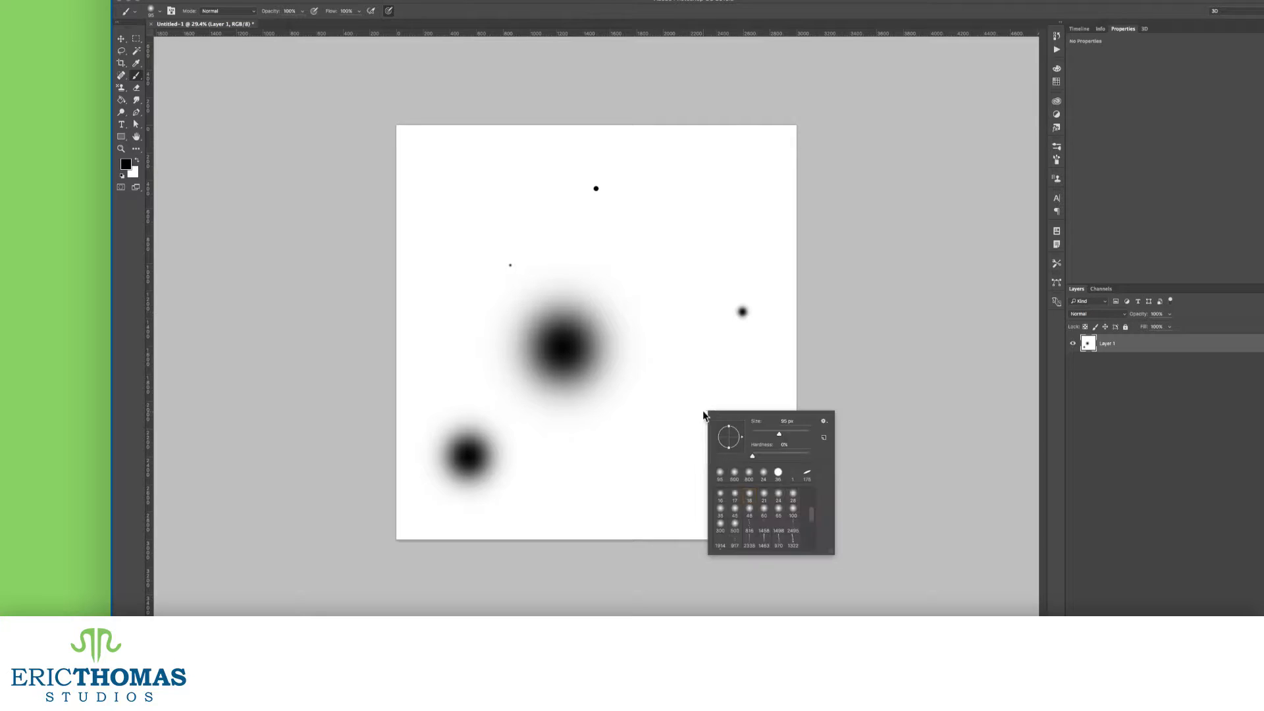
double_click(736, 539)
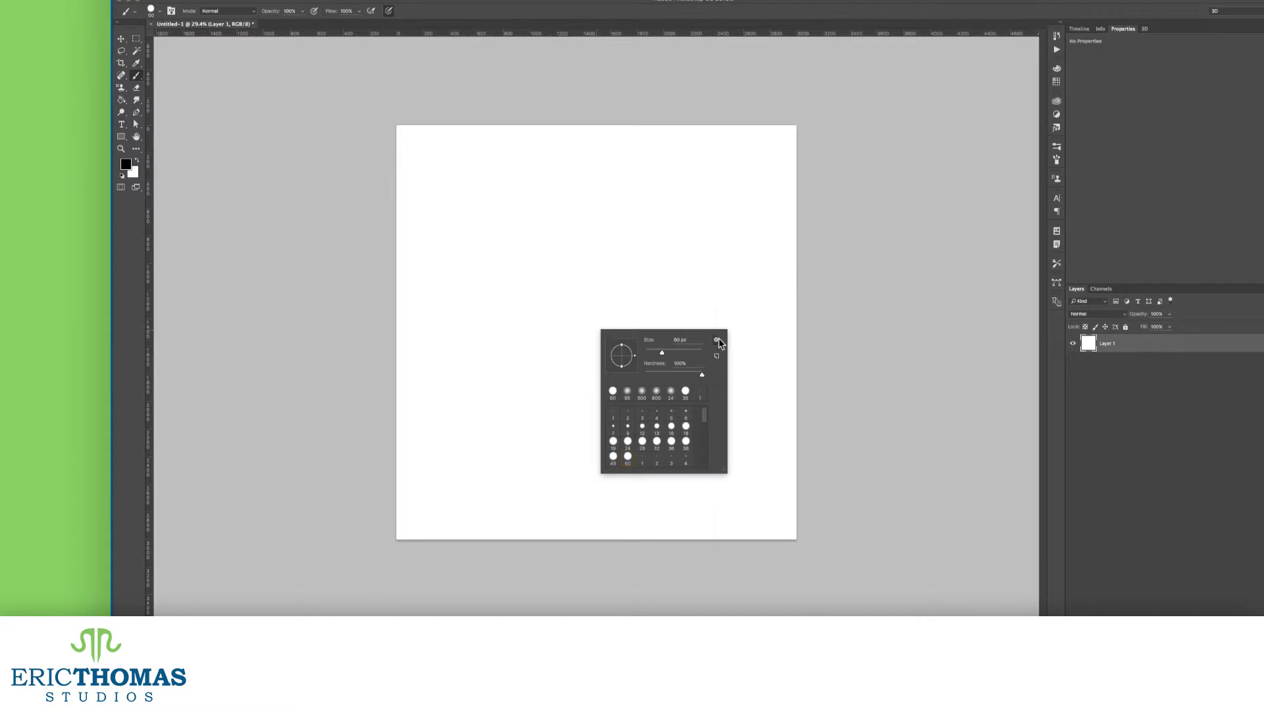
click(717, 341)
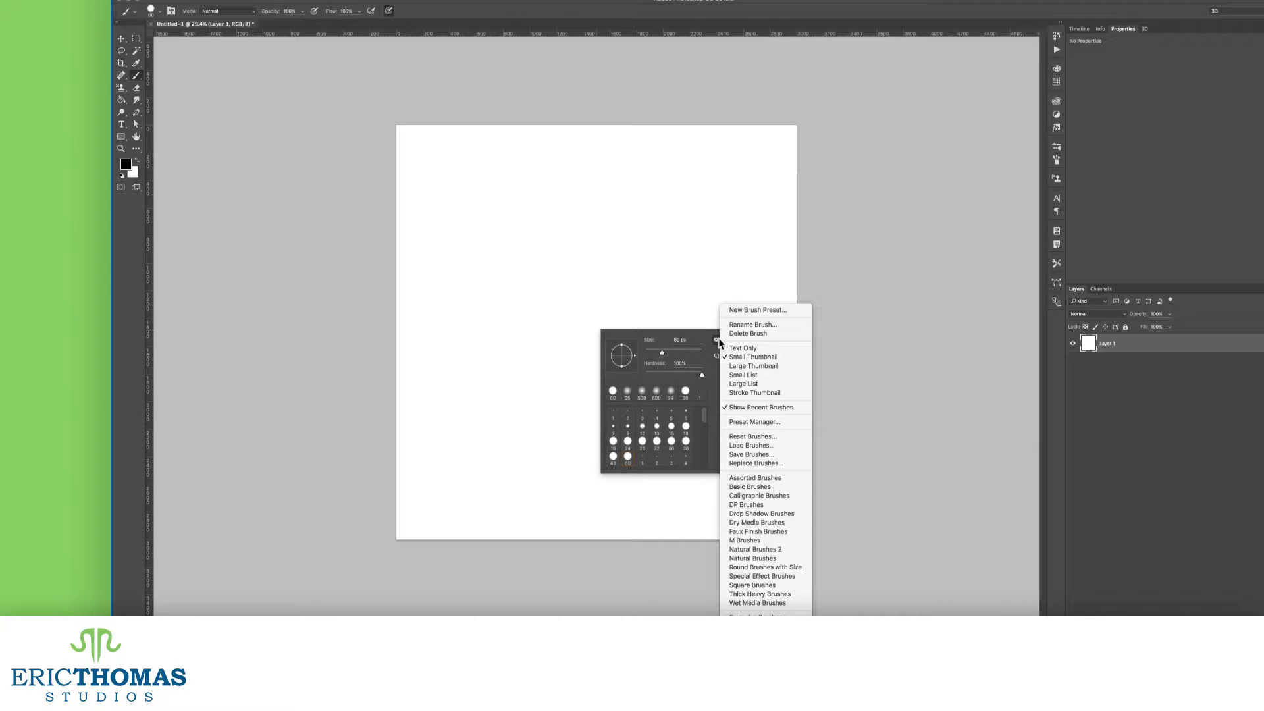
right_click(660, 416)
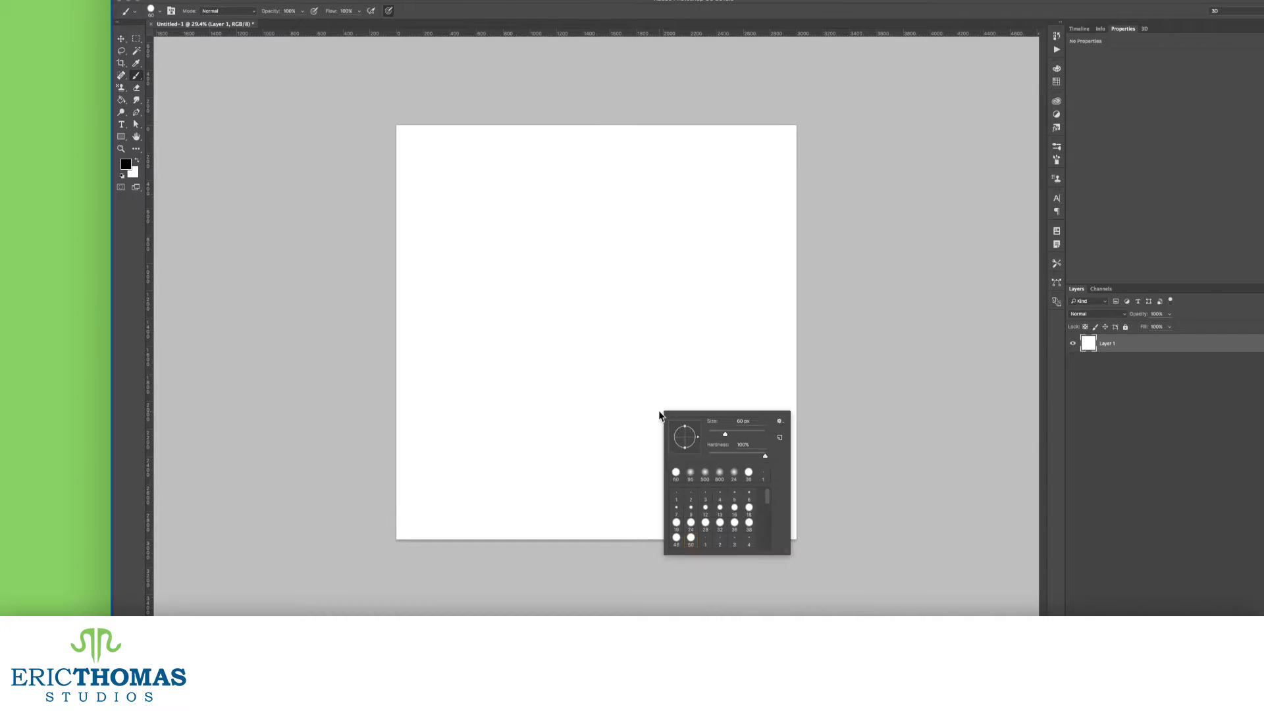
click(779, 422)
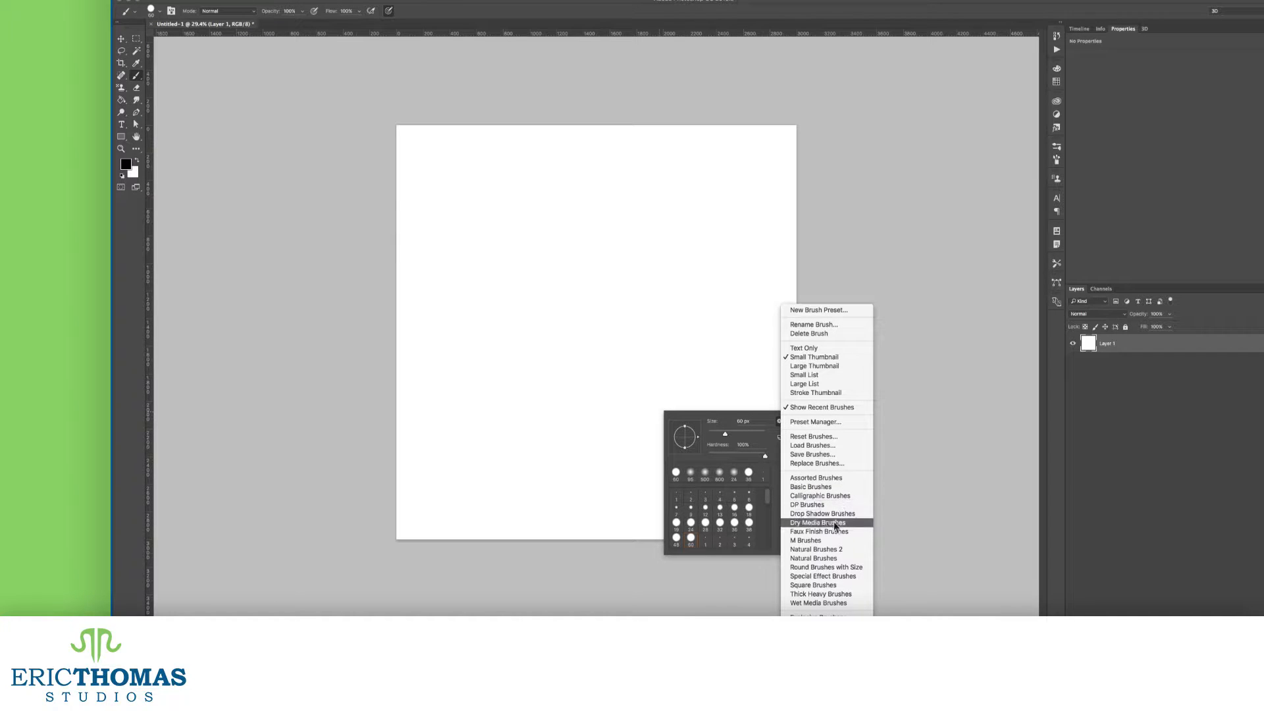
click(814, 585)
click(764, 194)
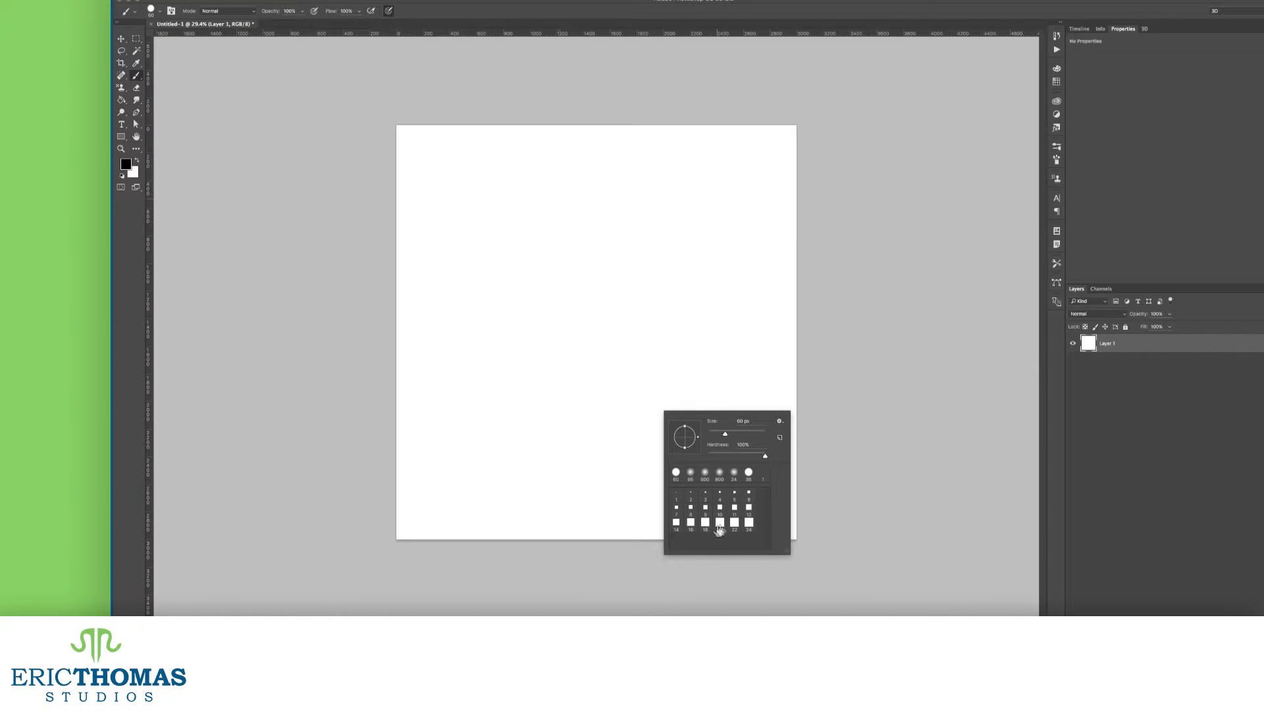
Paint a small black square with the largest square preset and two larger squares with the tip enlarged to 400 px.
click(749, 523)
click(483, 215)
key(bracketright)
key(bracketright)
key(bracketright)
key(bracketright)
key(bracketright)
key(bracketright)
key(bracketright)
key(bracketright)
key(bracketright)
click(608, 271)
click(497, 342)
Replace the presets with the M Brushes set, choose a scattered-blob preset and paint a tiny mark in the canvas's lower middle.
right_click(671, 381)
click(791, 389)
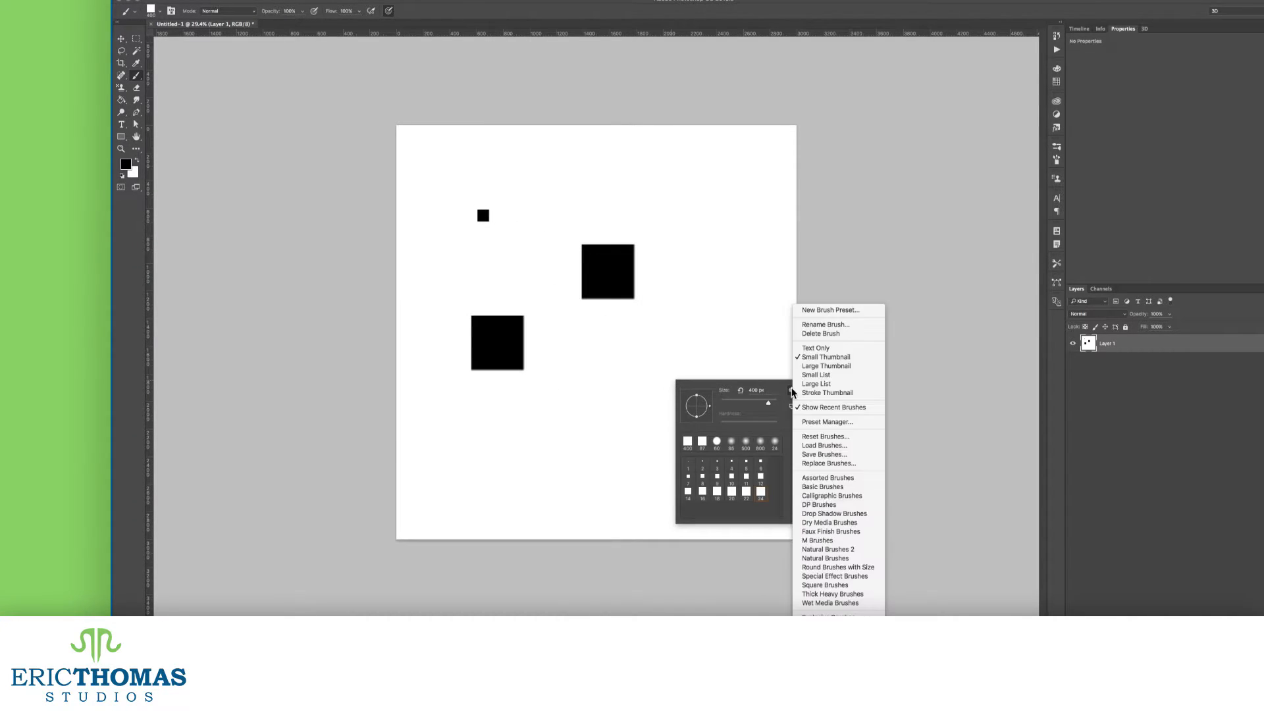
click(836, 542)
click(778, 193)
click(702, 481)
click(543, 465)
Enlarge the scattered-blob brush tip to about 1400 px and paint a cluster of blurred blobs in the canvas's lower right area.
key(bracketright)
key(bracketright)
key(bracketright)
key(bracketright)
key(bracketright)
key(bracketright)
key(bracketright)
key(bracketright)
key(bracketright)
key(bracketright)
key(bracketright)
key(bracketright)
key(bracketright)
key(bracketright)
key(bracketright)
key(bracketright)
key(bracketright)
key(bracketright)
key(bracketright)
key(bracketright)
key(bracketright)
key(bracketright)
key(bracketright)
key(bracketright)
key(bracketright)
key(bracketright)
key(bracketright)
drag(686, 395, 678, 407)
Choose a rough textured brush preset, enlarge its tip and paint a thick speckled band across the lower canvas.
right_click(678, 403)
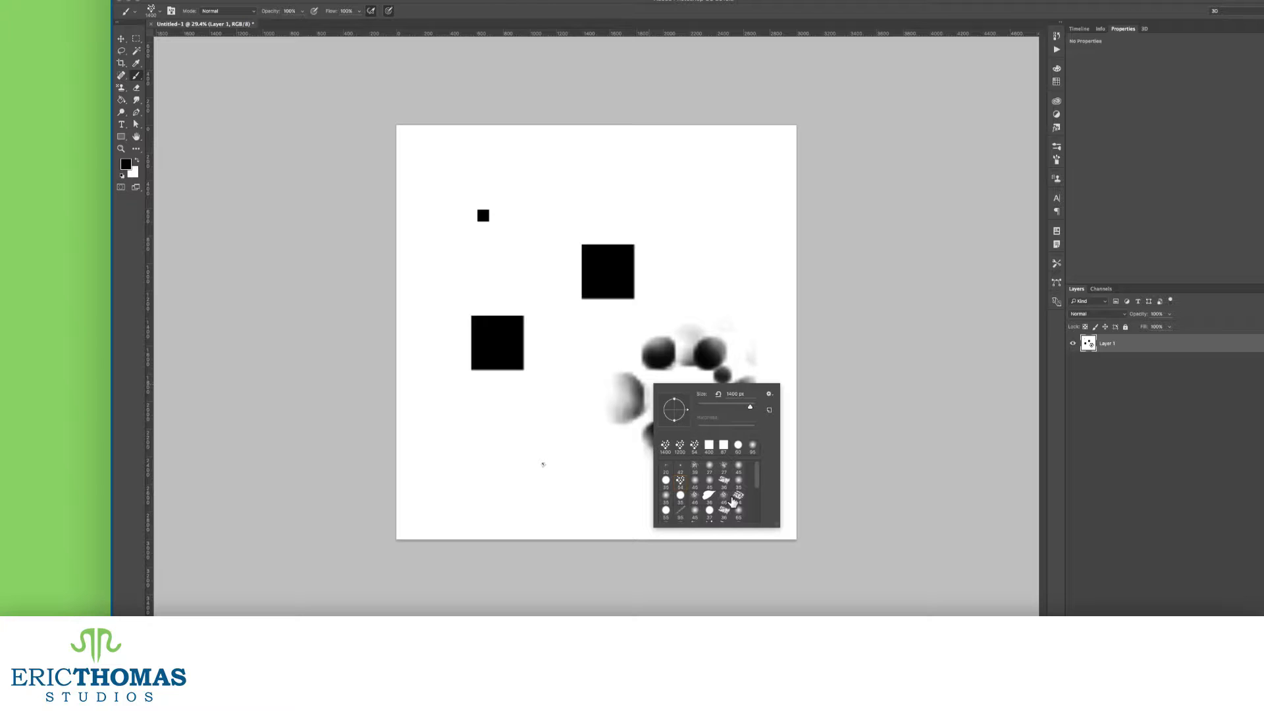
scroll(732, 494, down, 5)
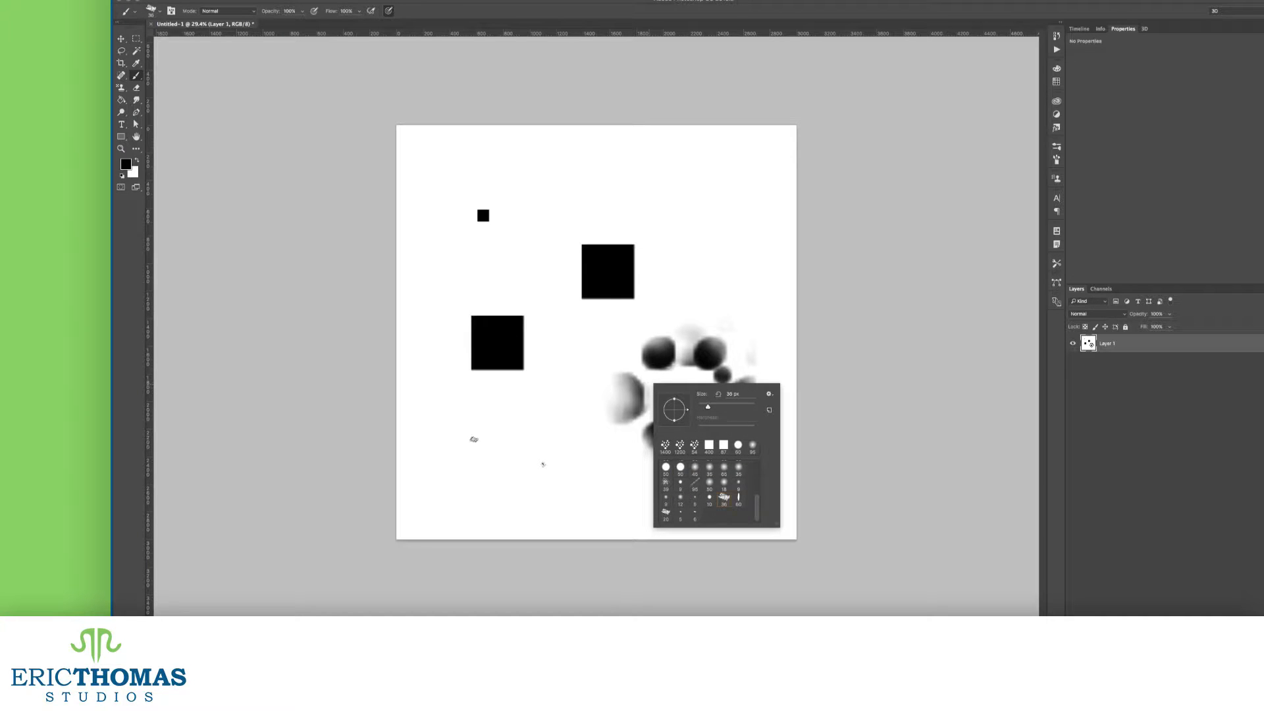
key(bracketright)
key(bracketright)
key(bracketright)
key(bracketright)
key(bracketright)
key(bracketright)
key(bracketright)
key(bracketright)
key(bracketright)
key(bracketright)
key(bracketright)
key(bracketright)
key(bracketright)
key(bracketright)
key(bracketright)
drag(471, 429, 681, 448)
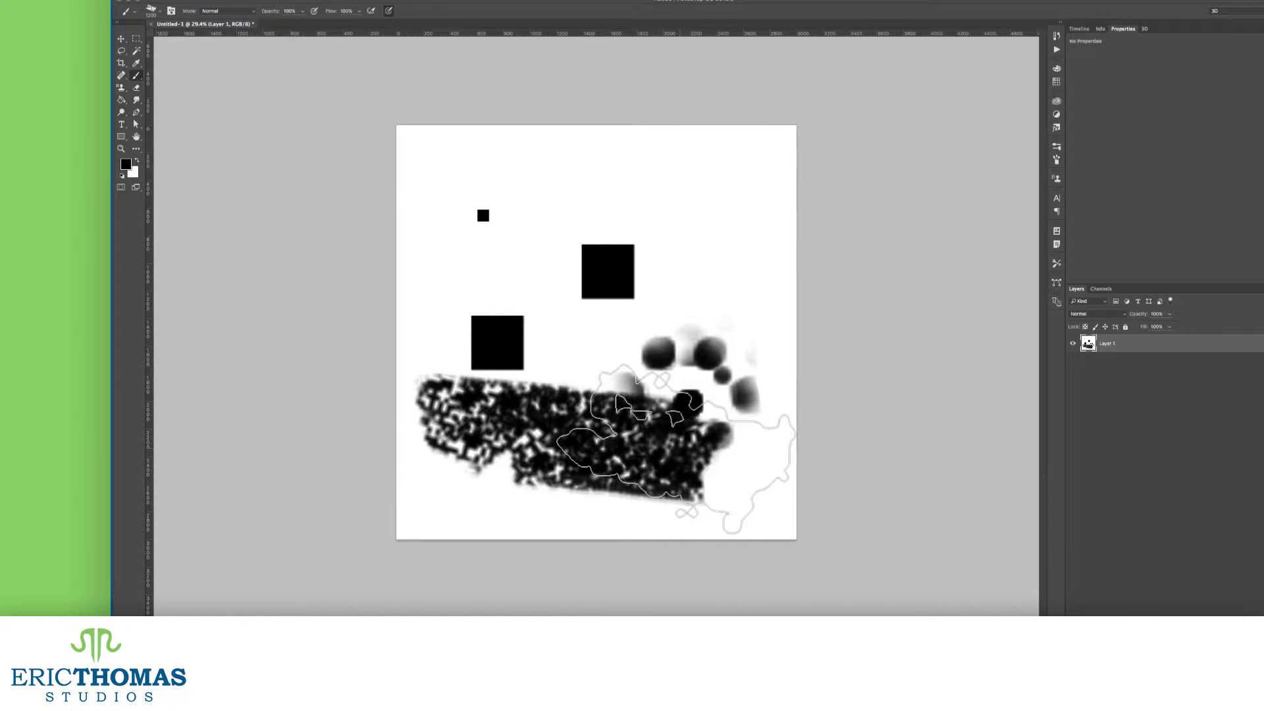
Fill the canvas with the white background colour and append the Basic Brushes set to the current presets.
key(super+BackSpace)
right_click(573, 300)
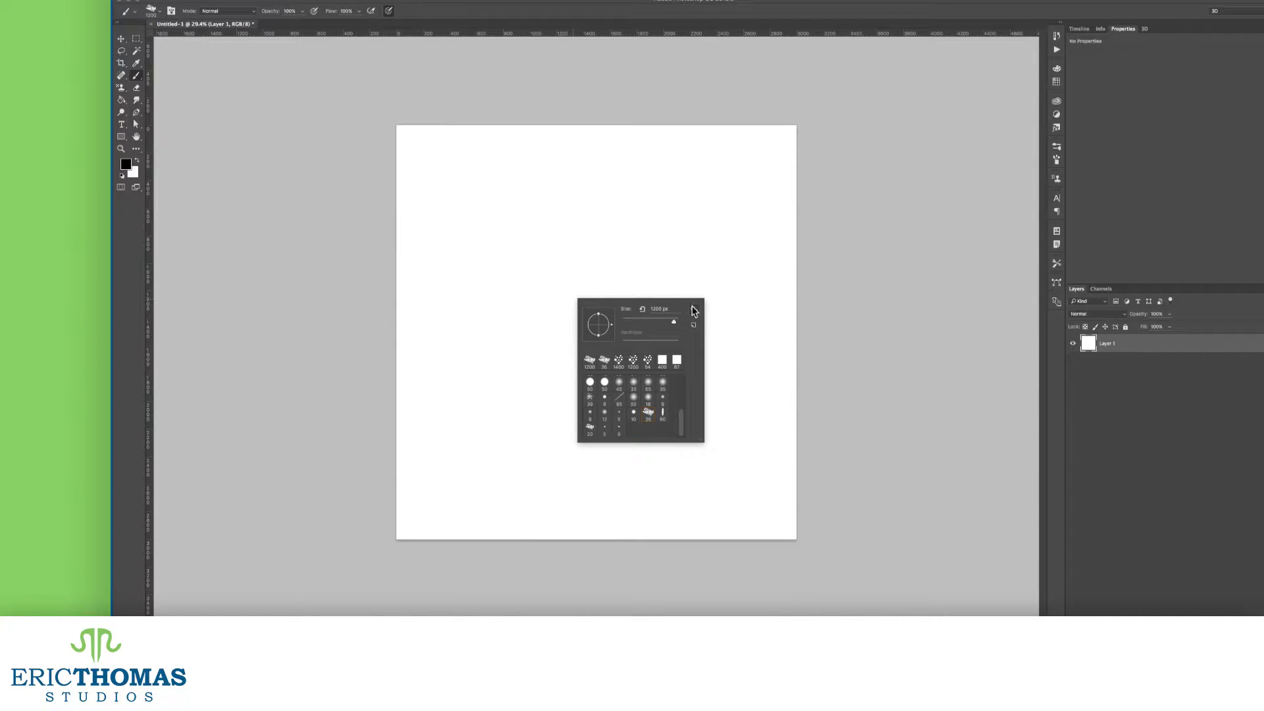
click(694, 310)
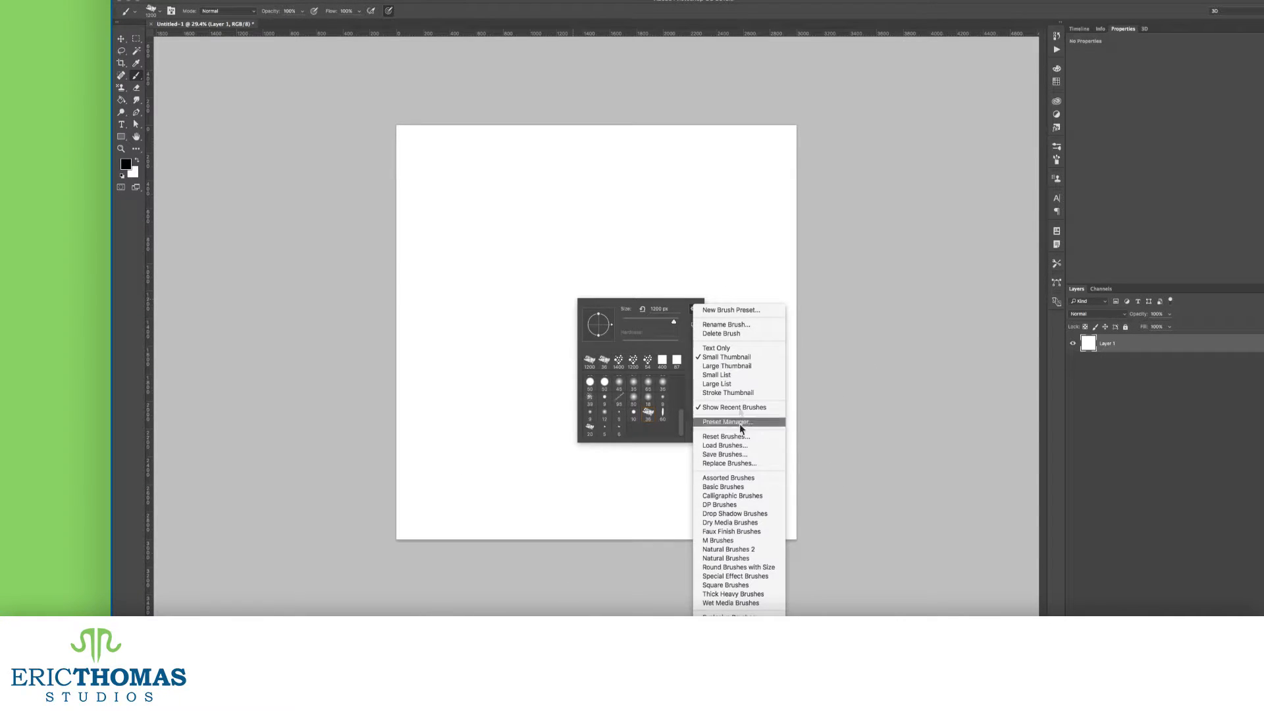
click(740, 486)
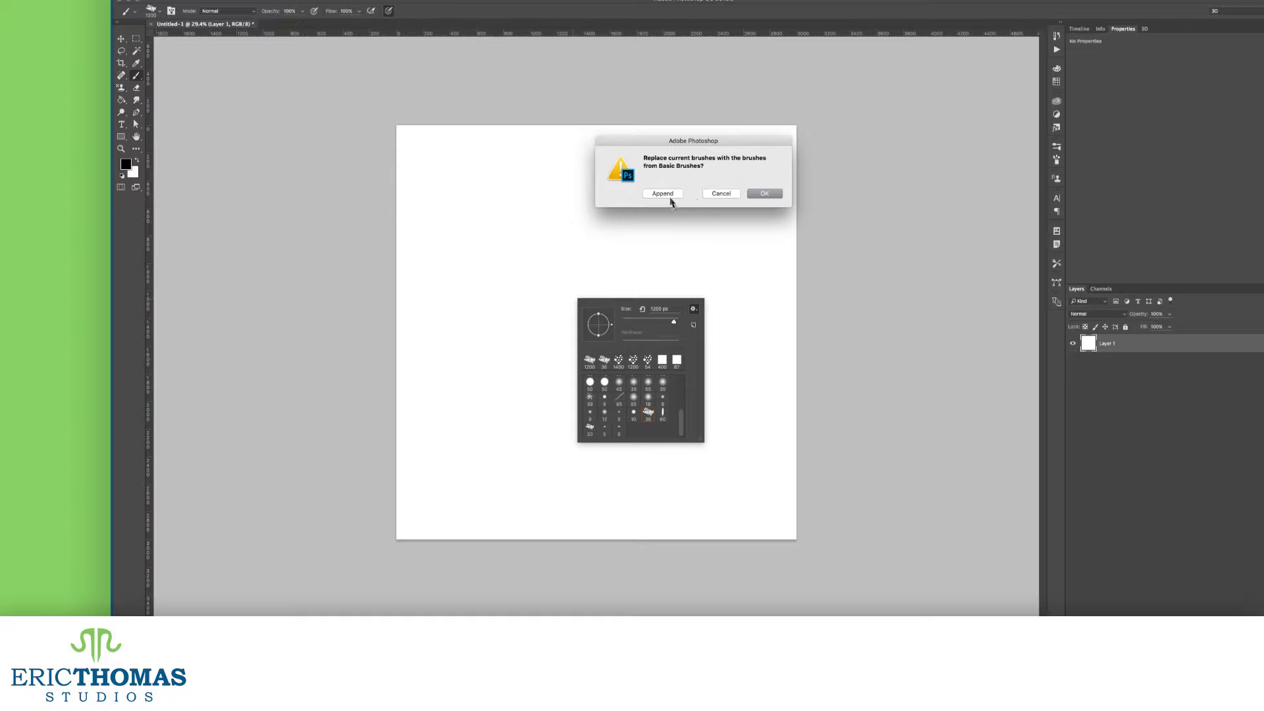
click(664, 193)
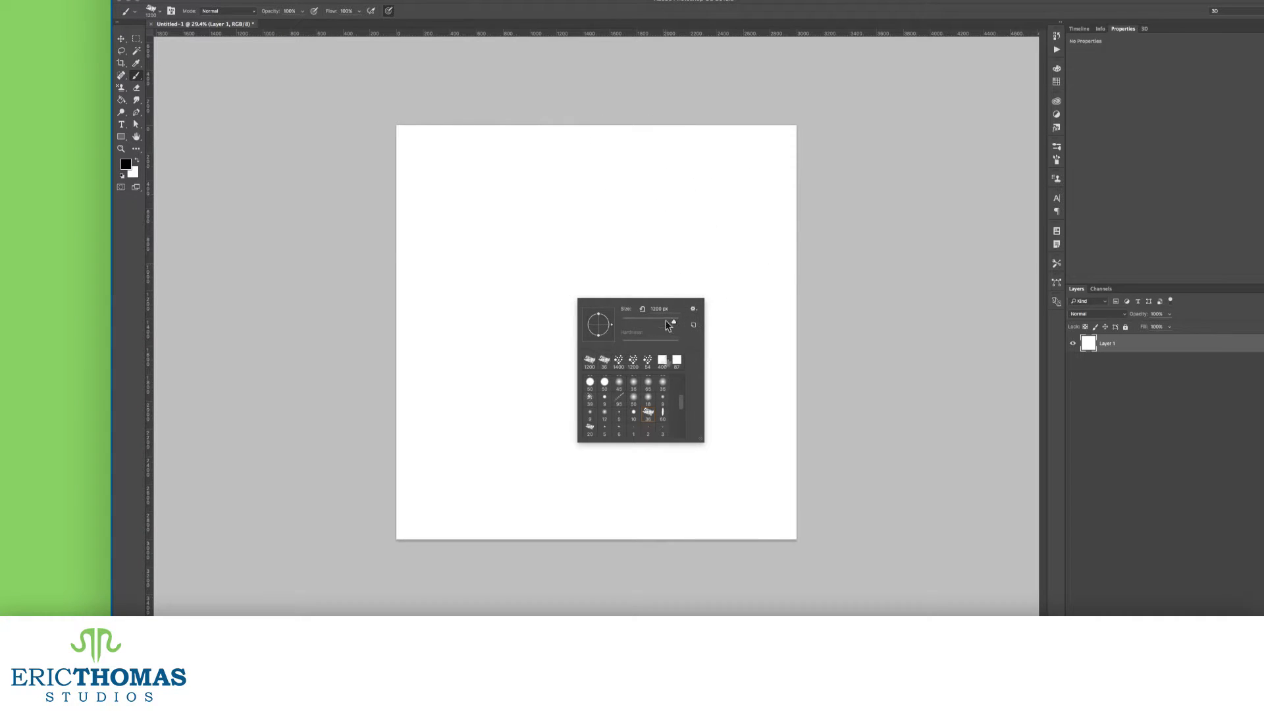
Browse the extended brush preset list and select the 1 px hard round preset.
scroll(662, 405, down, 3)
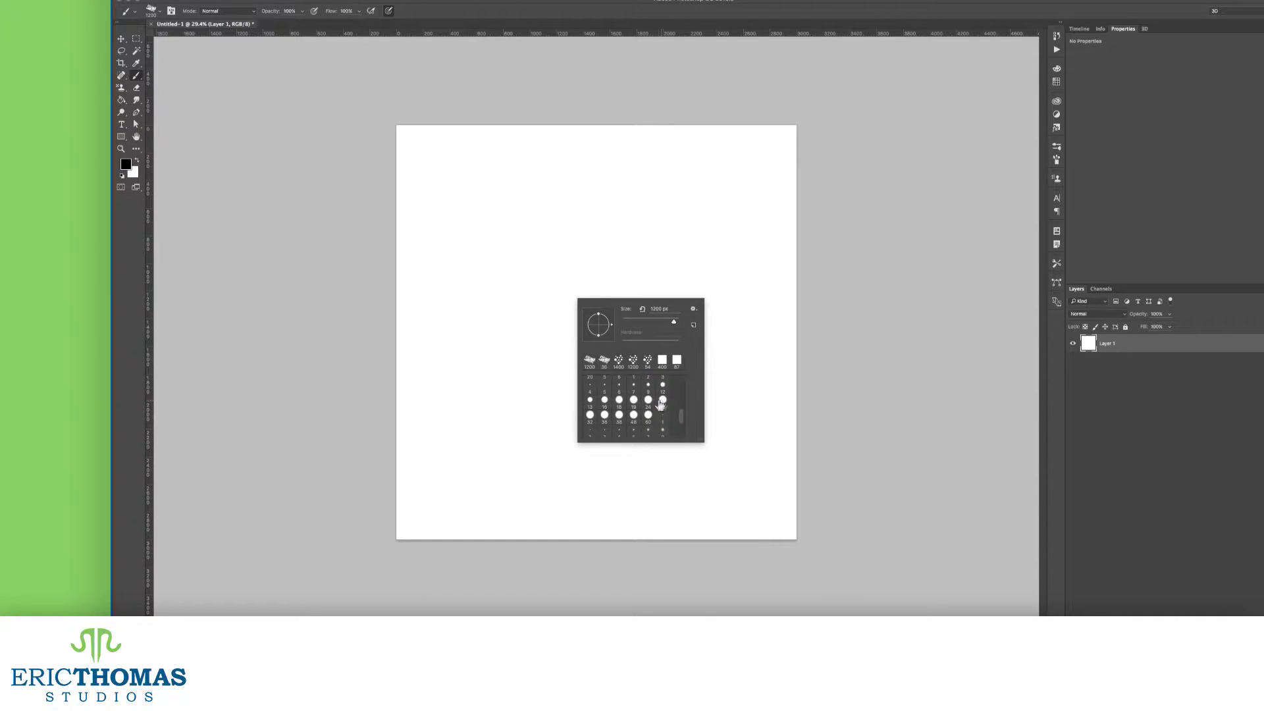
scroll(659, 417, down, 3)
scroll(662, 410, up, 3)
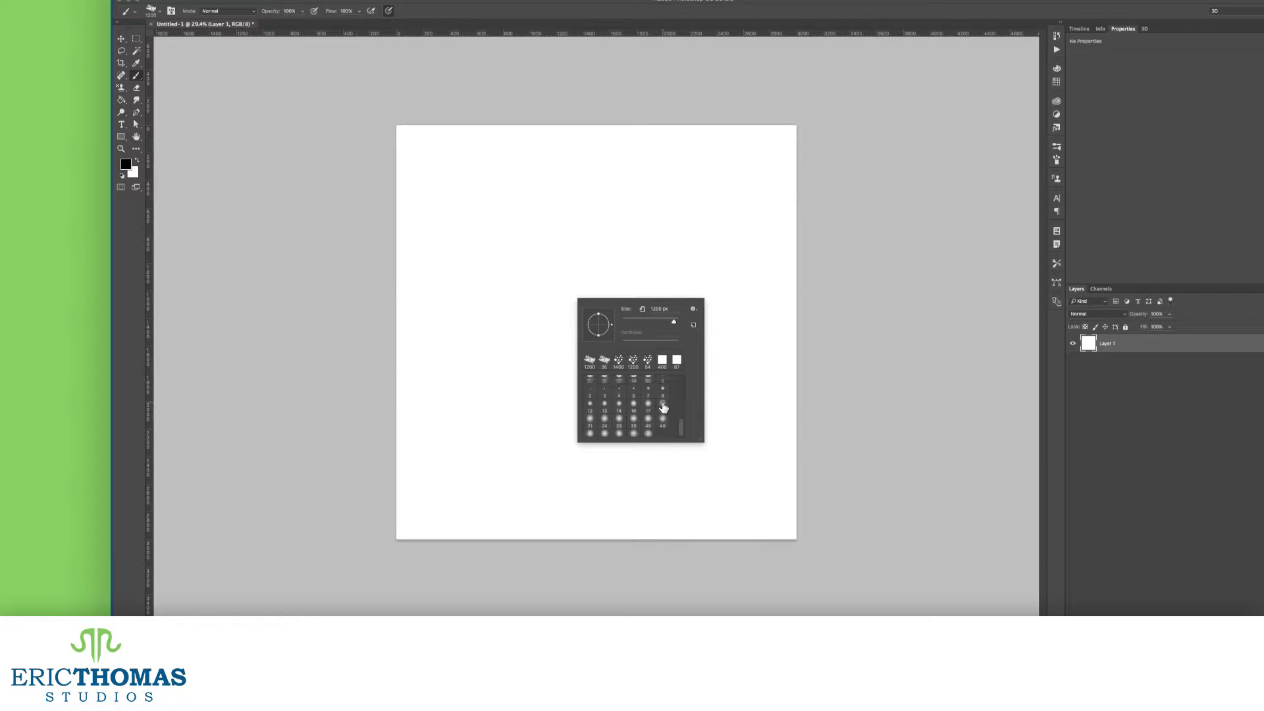
scroll(663, 408, up, 3)
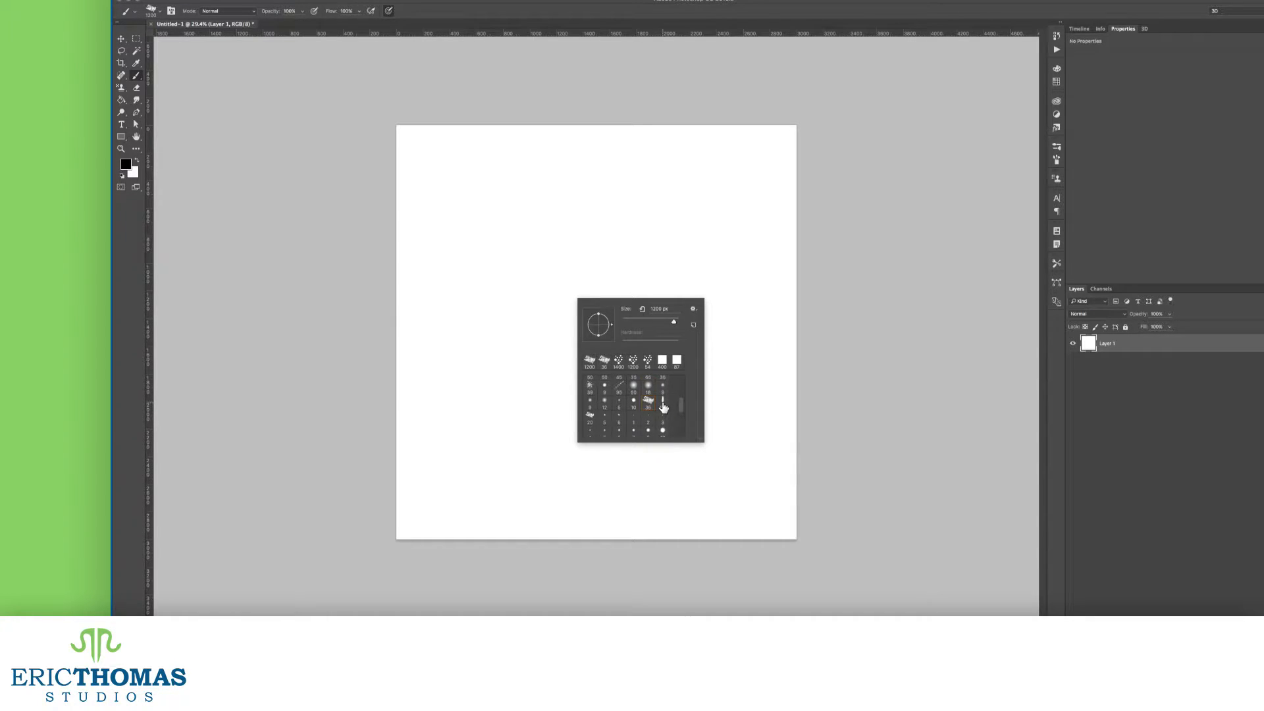
scroll(663, 408, down, 3)
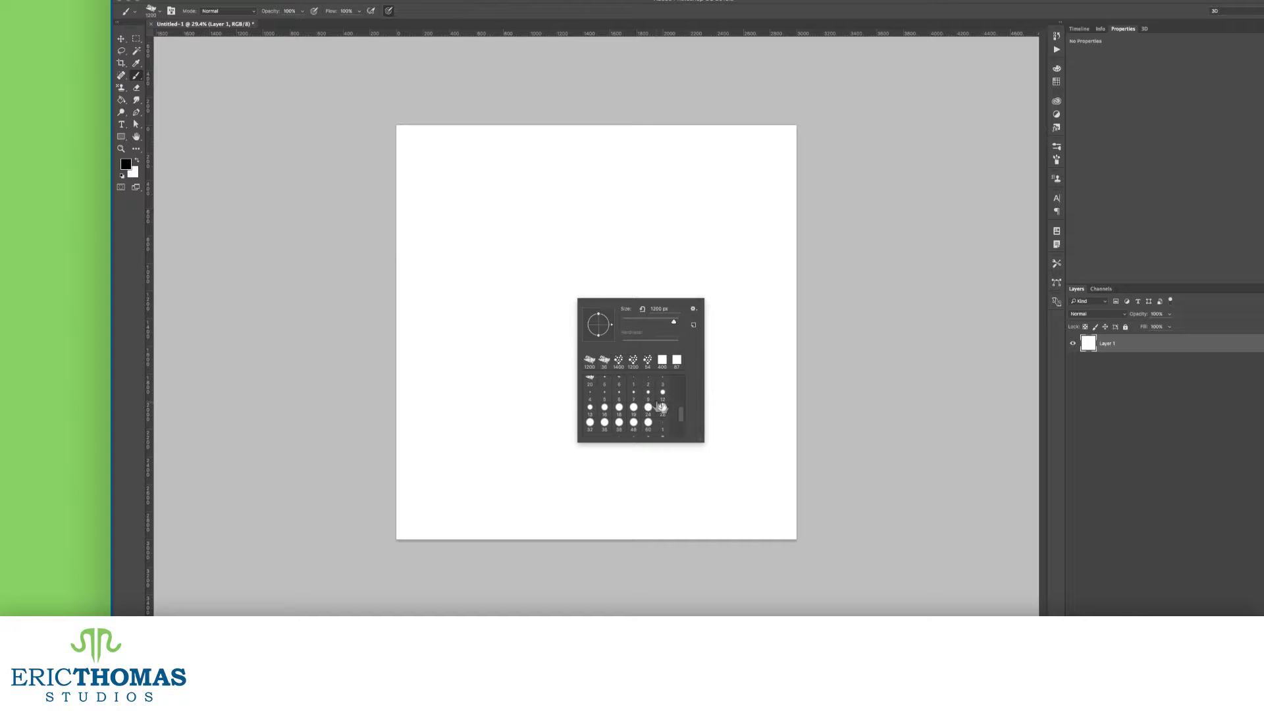
click(636, 383)
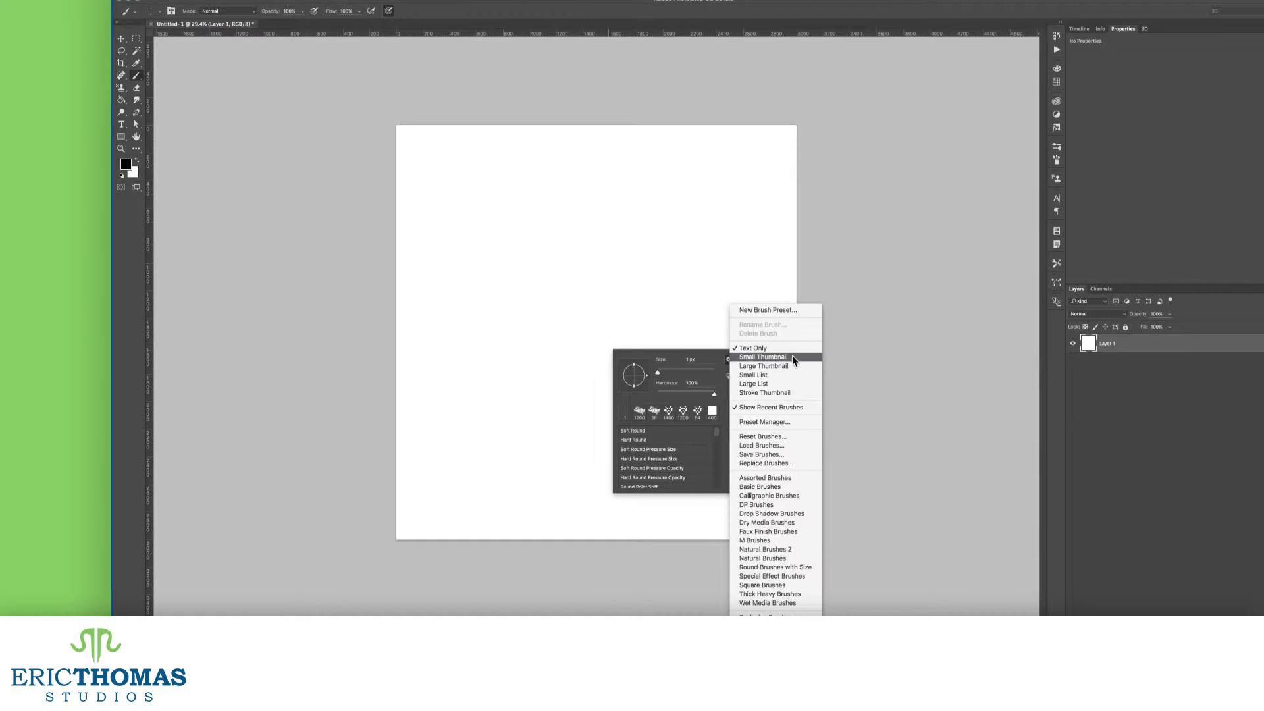
Display the brush presets as large thumbnails and look through them.
click(792, 356)
drag(717, 432, 717, 469)
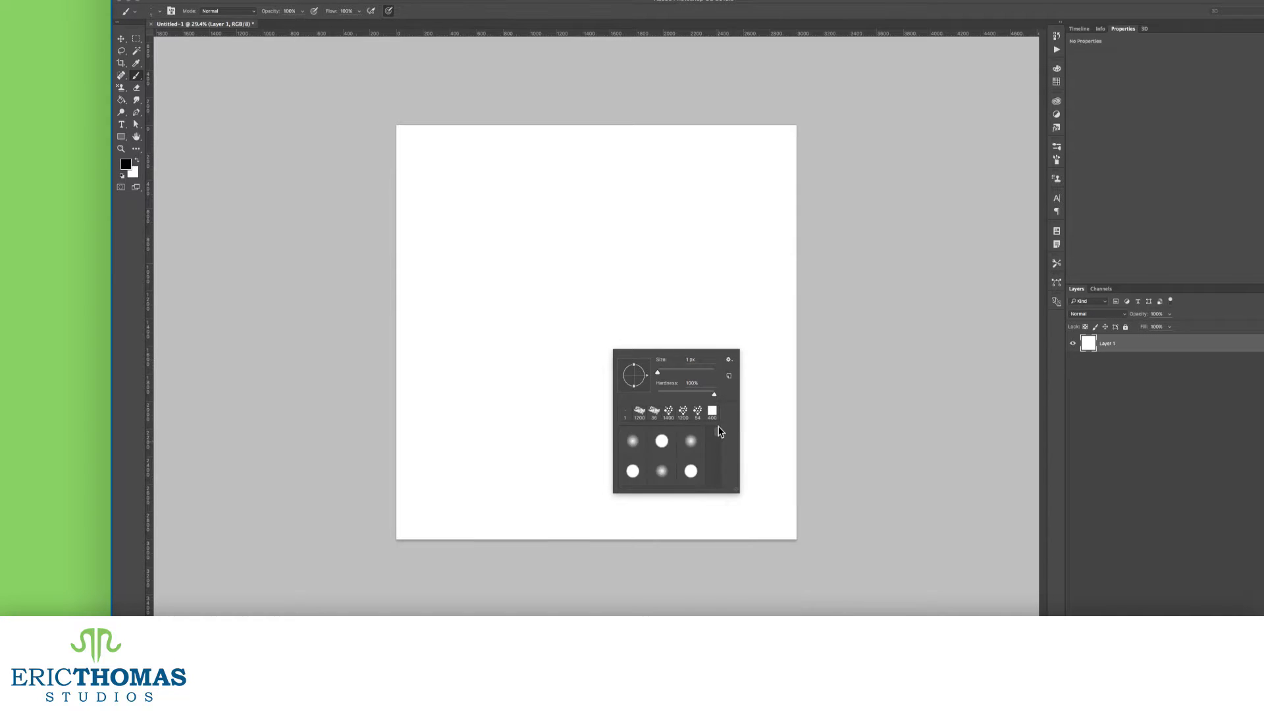
mouse_move(719, 432)
mouse_down()
mouse_move(717, 485)
mouse_move(720, 461)
mouse_up()
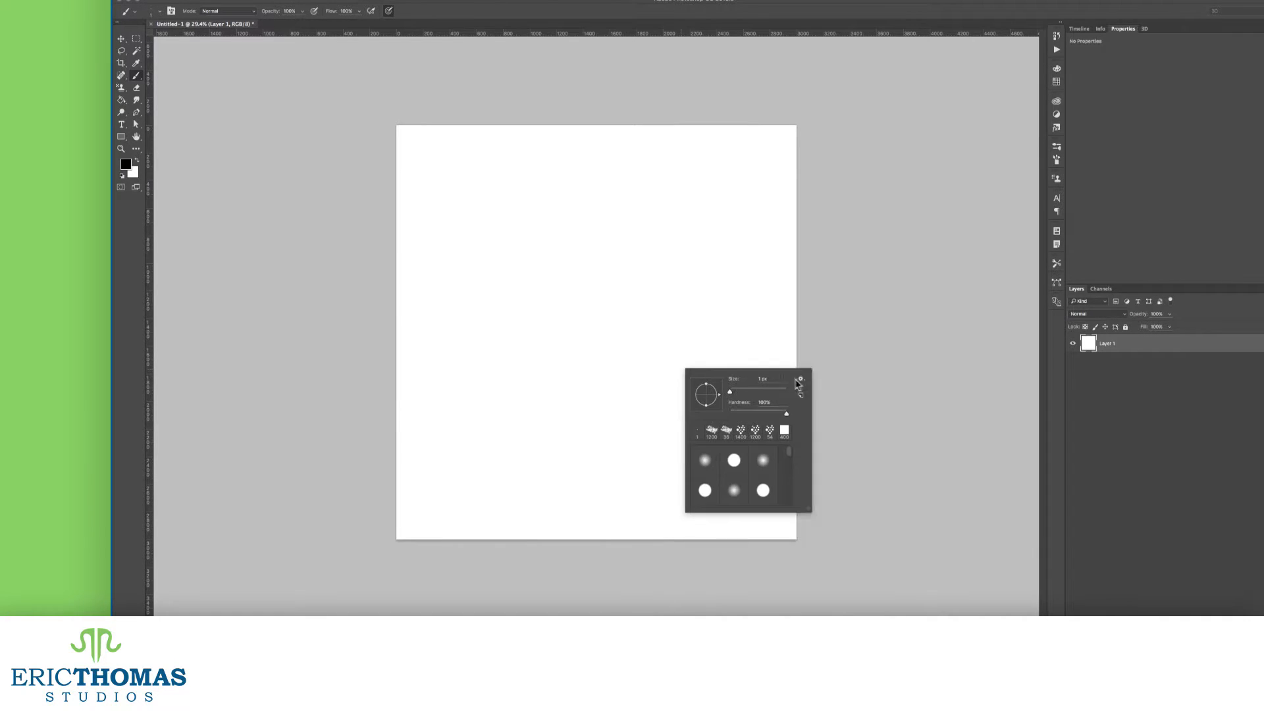
Switch the brush preset display to Large List.
click(798, 379)
click(819, 379)
mouse_move(789, 451)
mouse_down()
mouse_move(791, 502)
mouse_move(788, 450)
mouse_up()
Switch the brush preset display to Stroke Thumbnail, look through the strokes and close the brush picker.
right_click(679, 345)
click(800, 355)
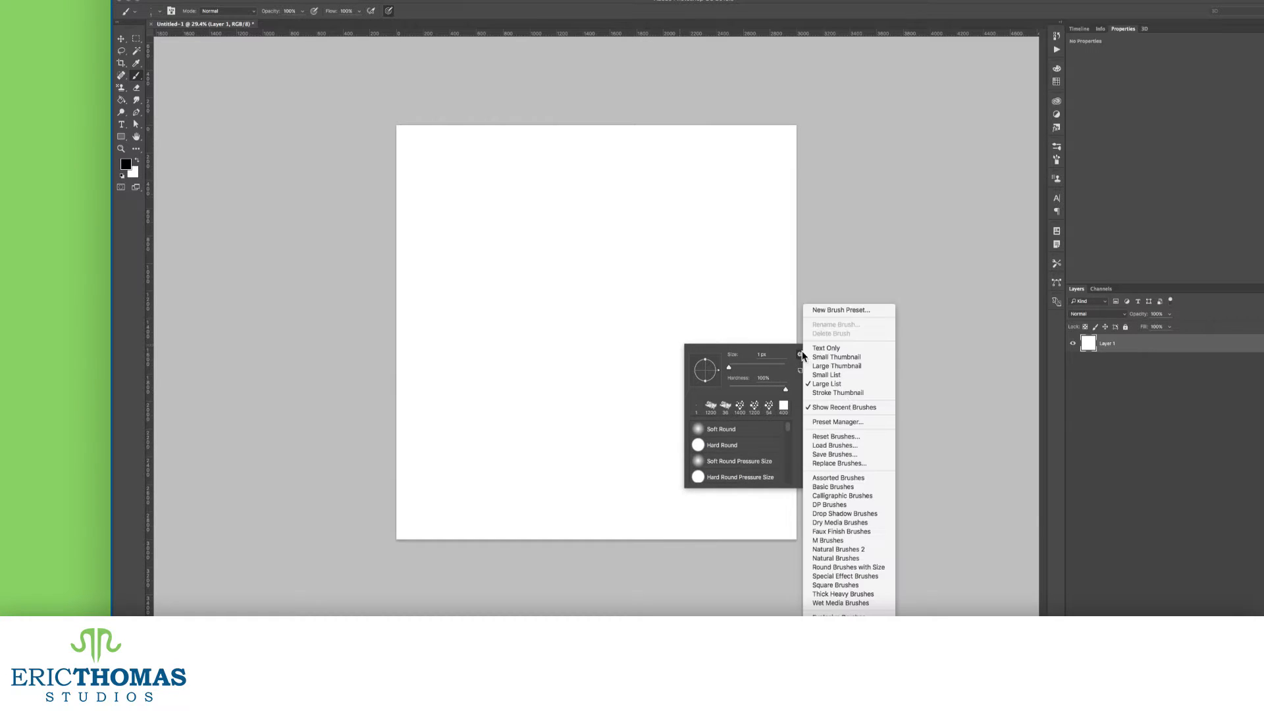
click(849, 393)
mouse_move(786, 428)
mouse_down()
mouse_move(788, 481)
mouse_move(790, 432)
mouse_up()
click(651, 494)
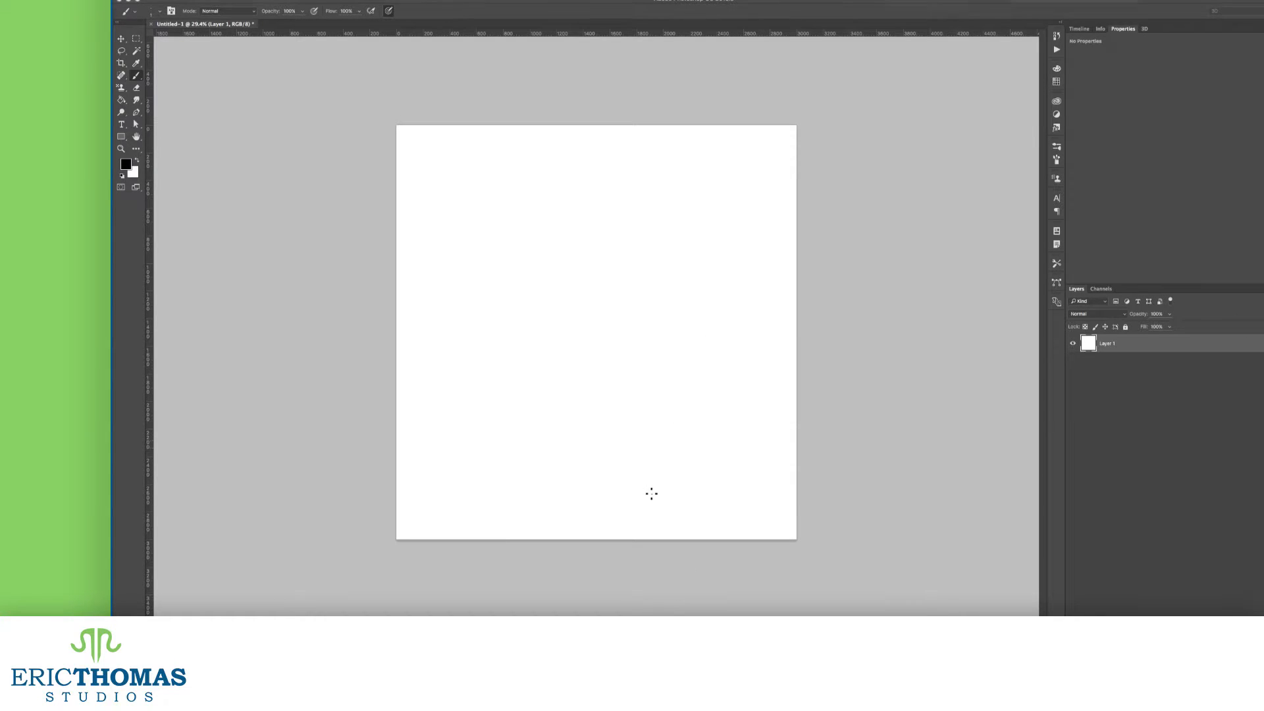
Reset the brush presets to the default set, replacing the current brushes, look through the list and close the brush picker.
right_click(603, 277)
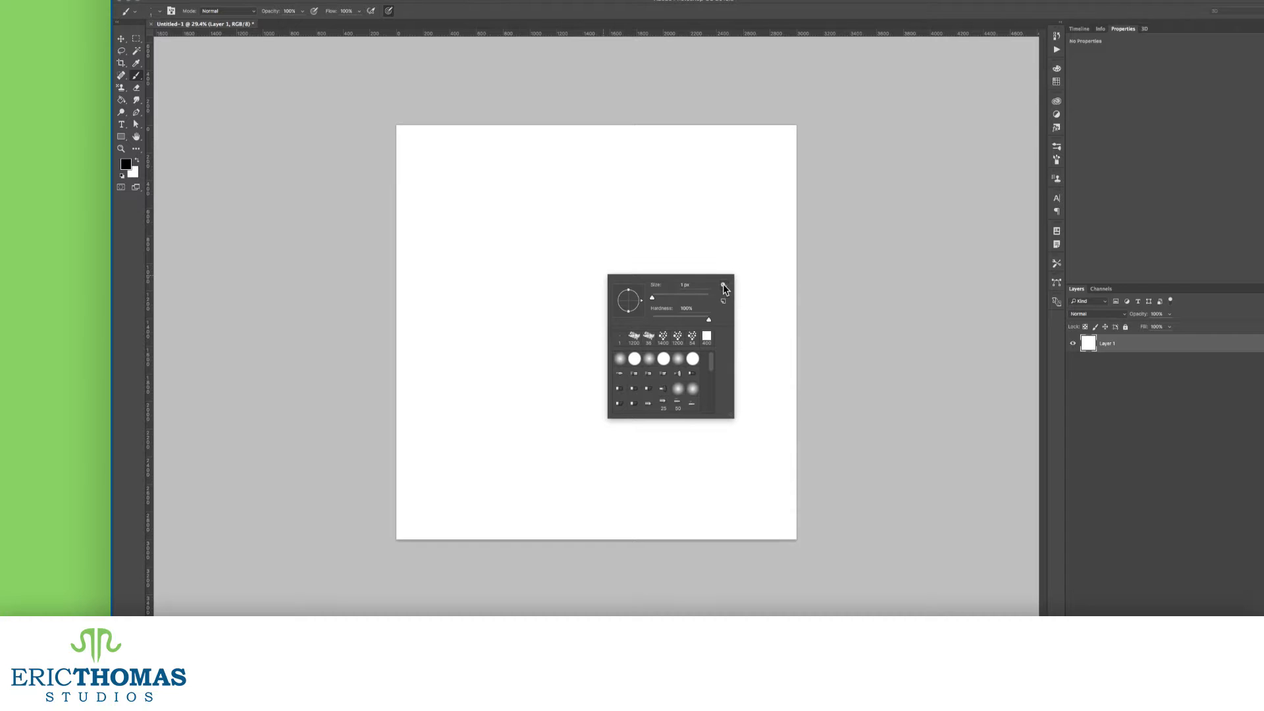
click(723, 284)
click(788, 413)
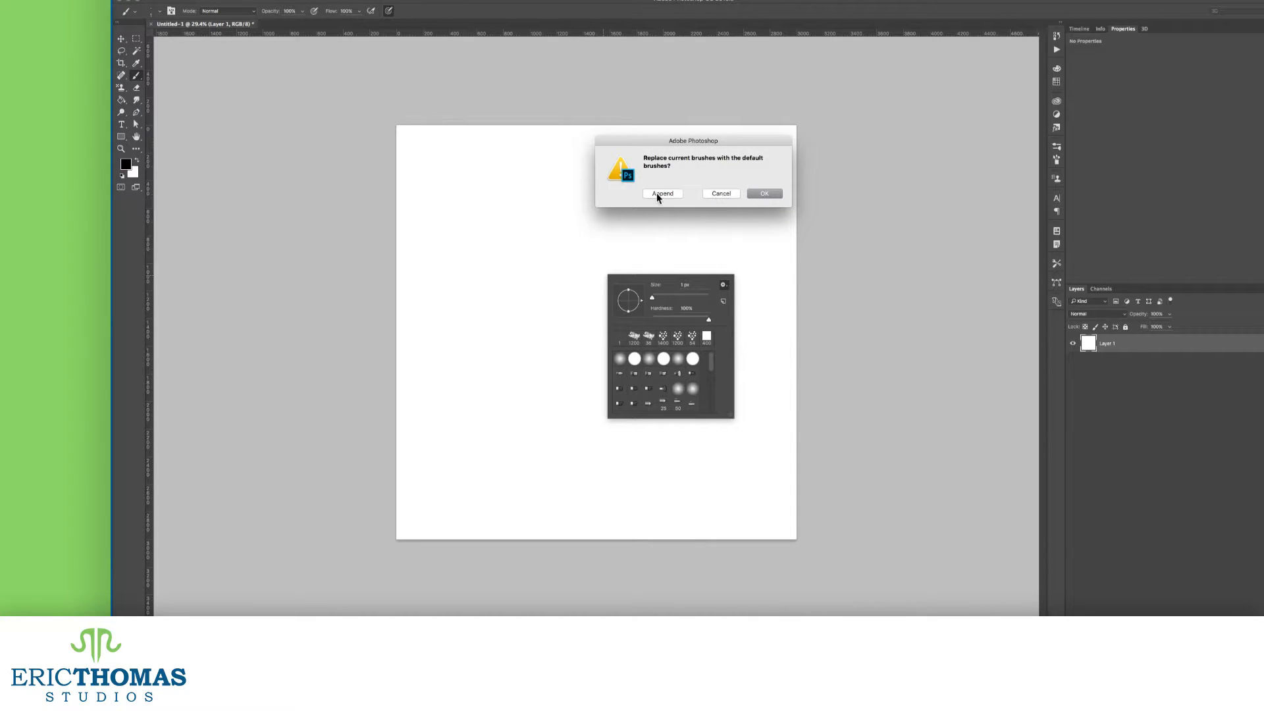
click(760, 196)
scroll(675, 398, down, 5)
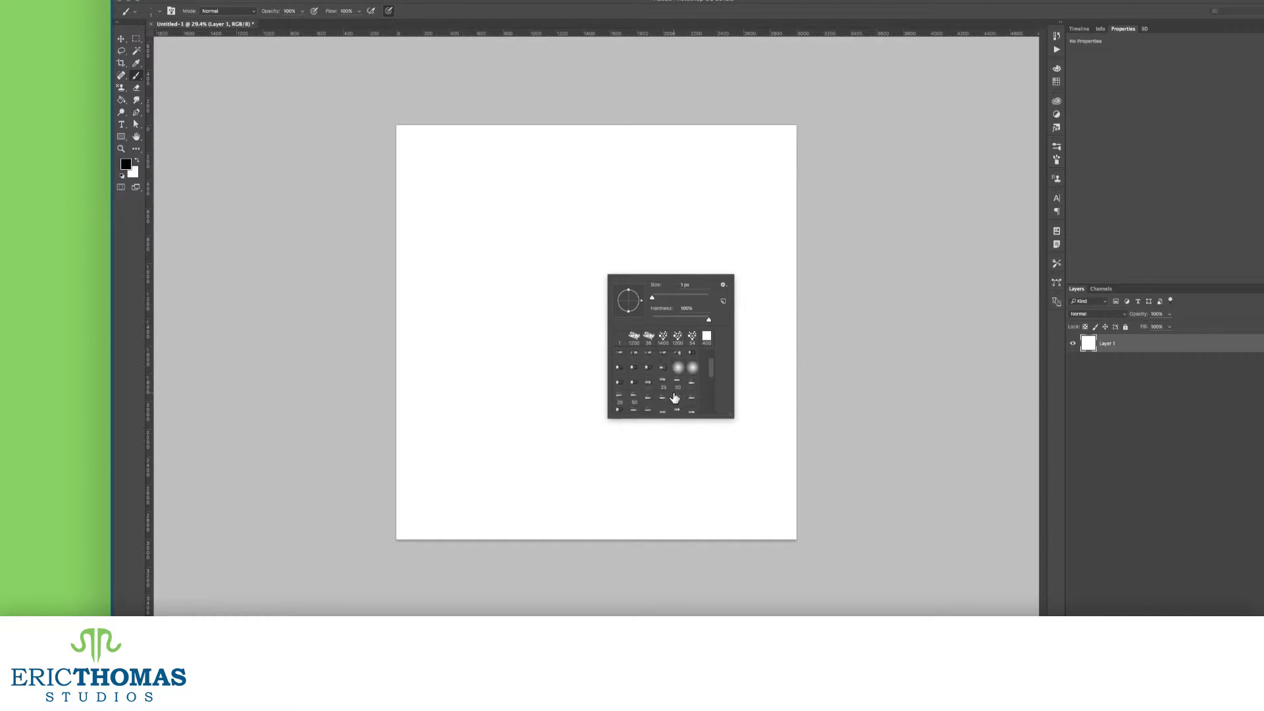
scroll(674, 399, up, 5)
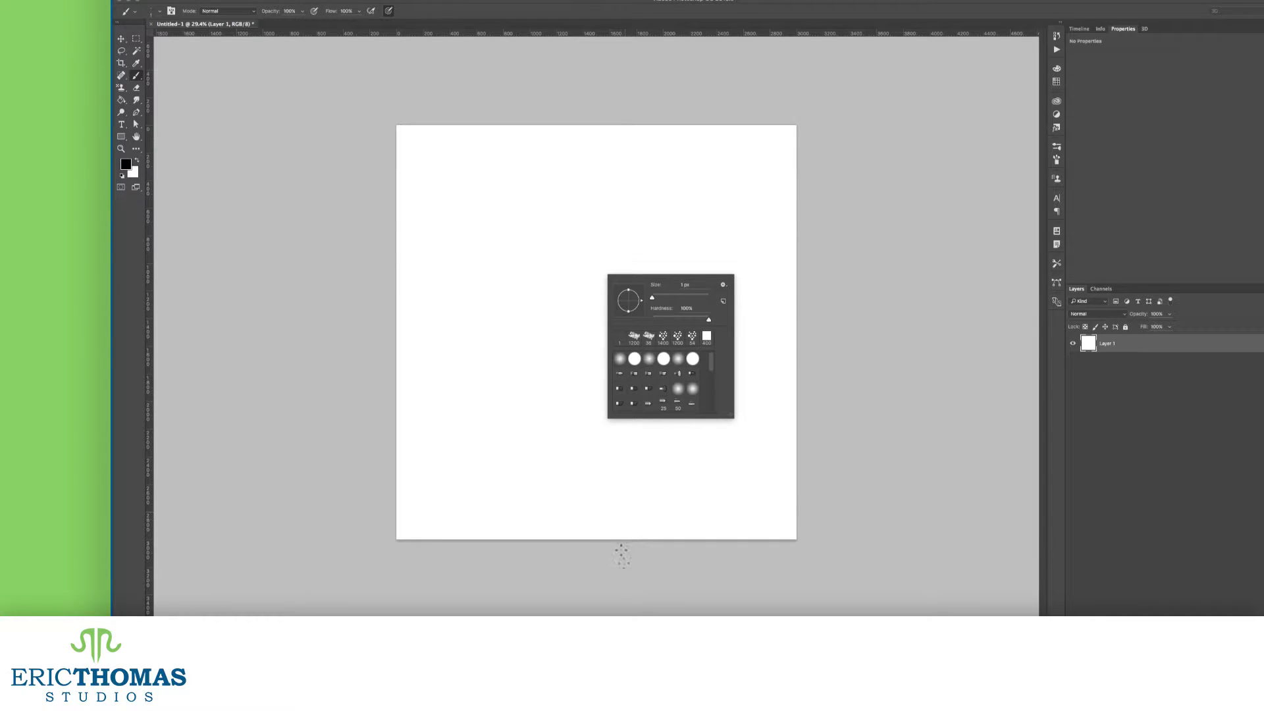
click(775, 409)
Load Explosive Brushes.abr into the brush presets, look through the end of the list and close the brush picker.
right_click(740, 344)
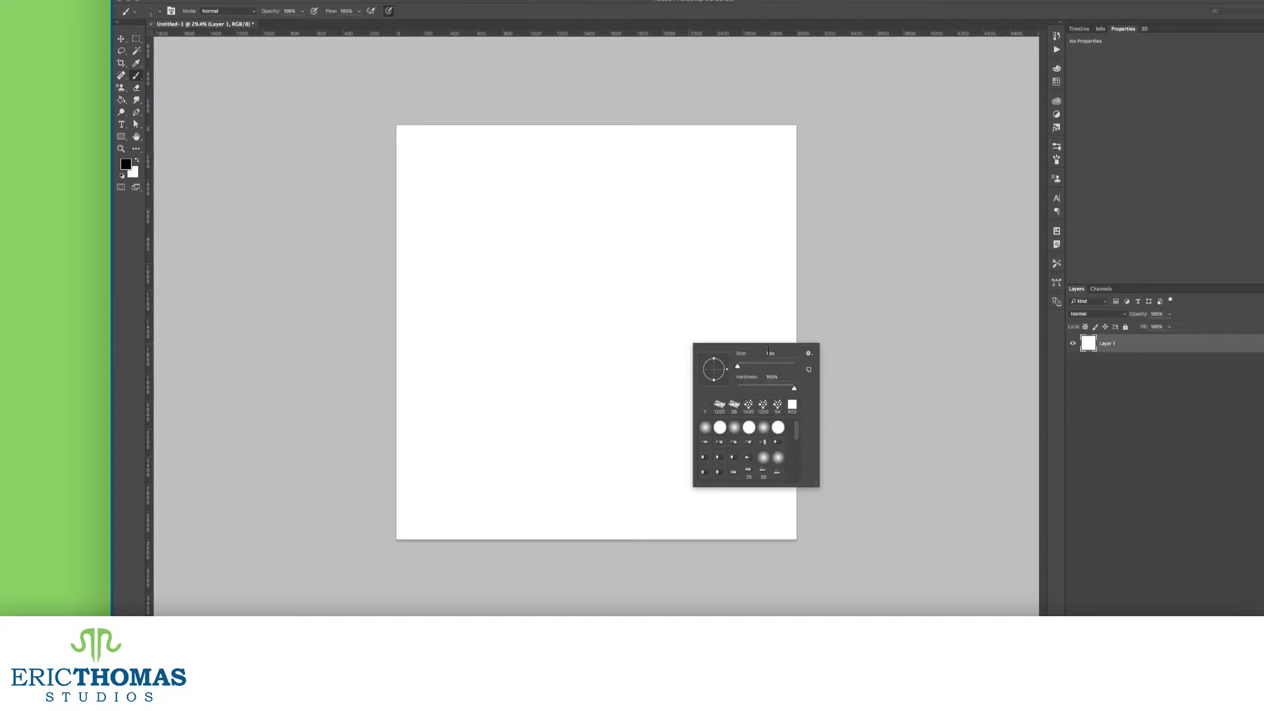
click(809, 355)
click(833, 445)
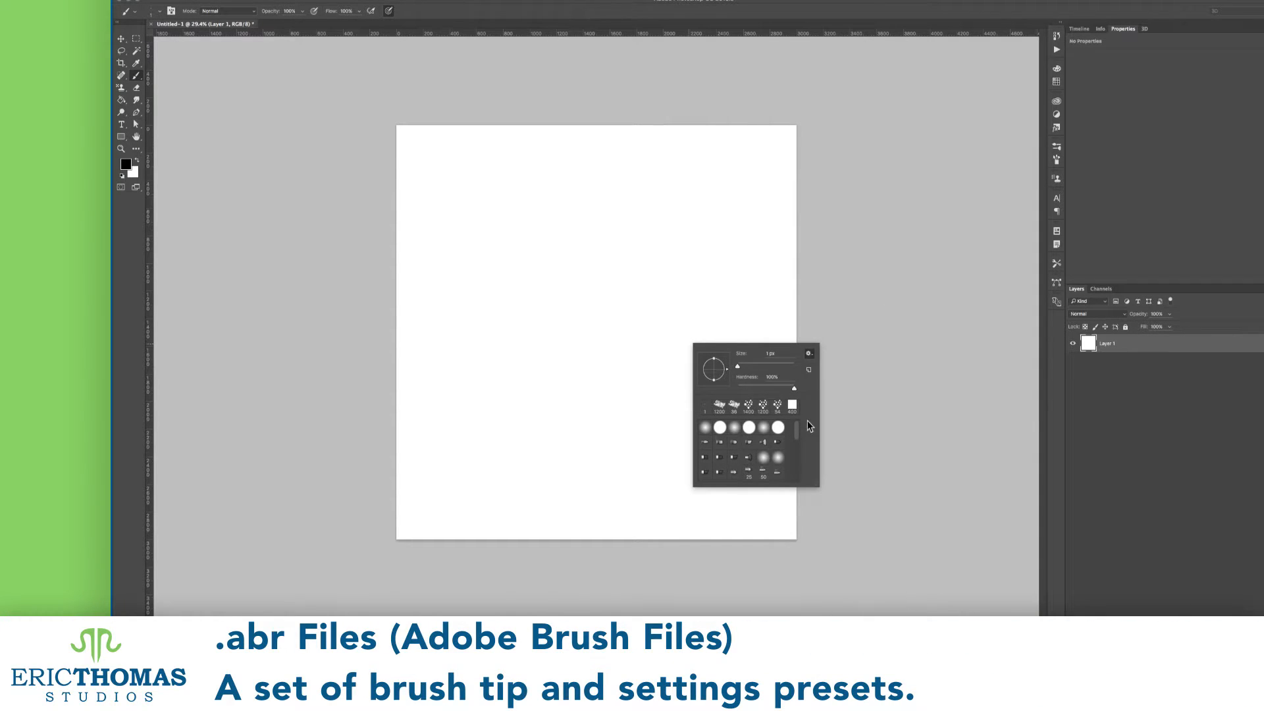
click(668, 123)
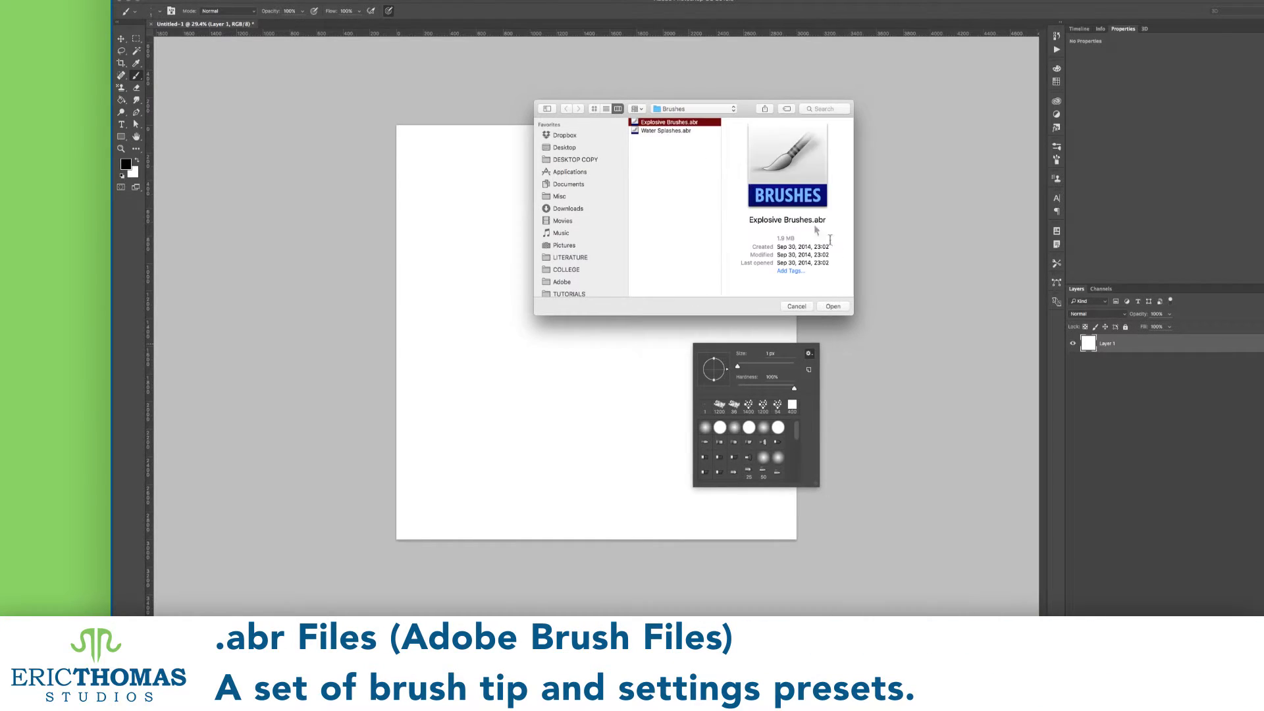
click(831, 307)
scroll(751, 464, down, 10)
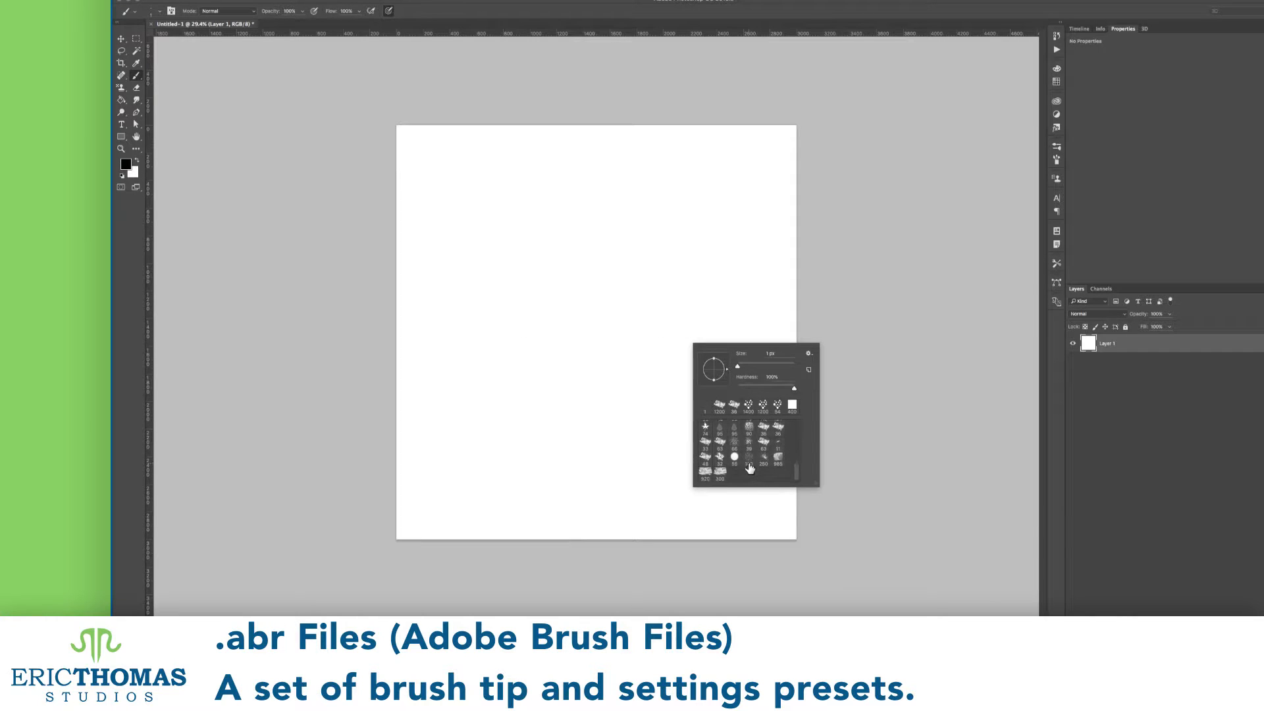
click(644, 590)
Replace all current brush presets with those from Explosive Brushes.abr and close the brush picker.
right_click(605, 297)
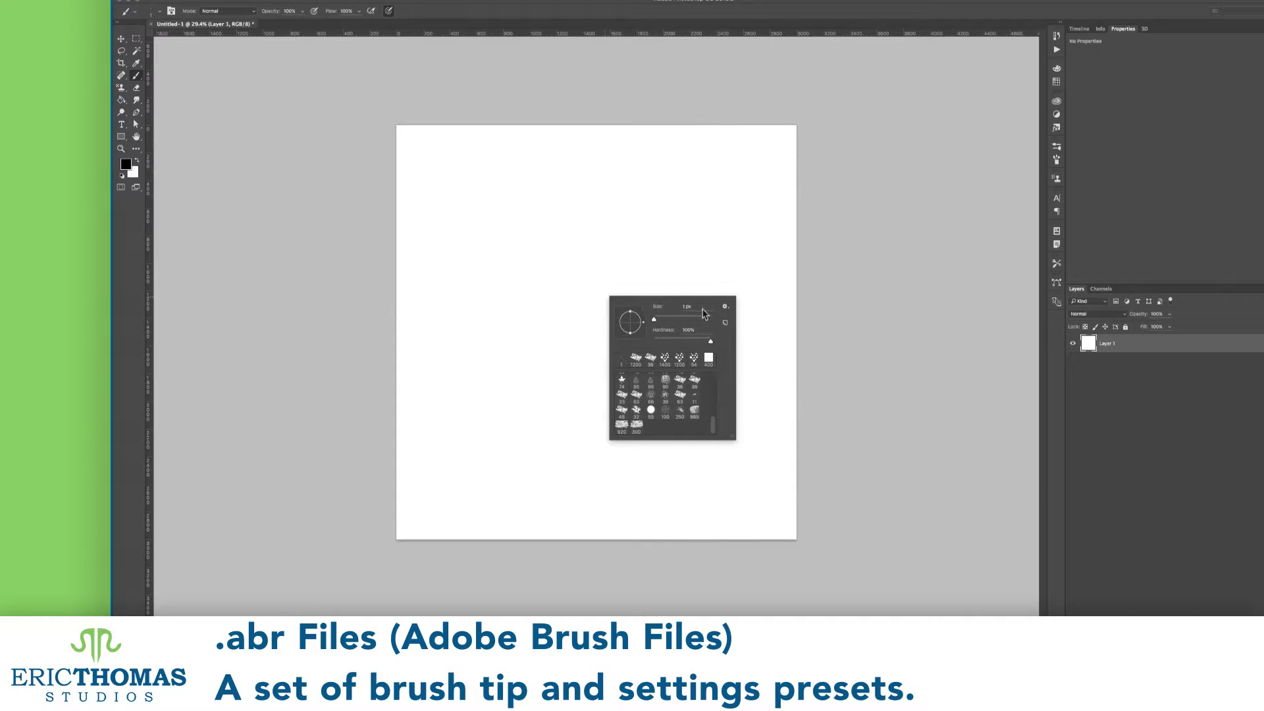
click(725, 306)
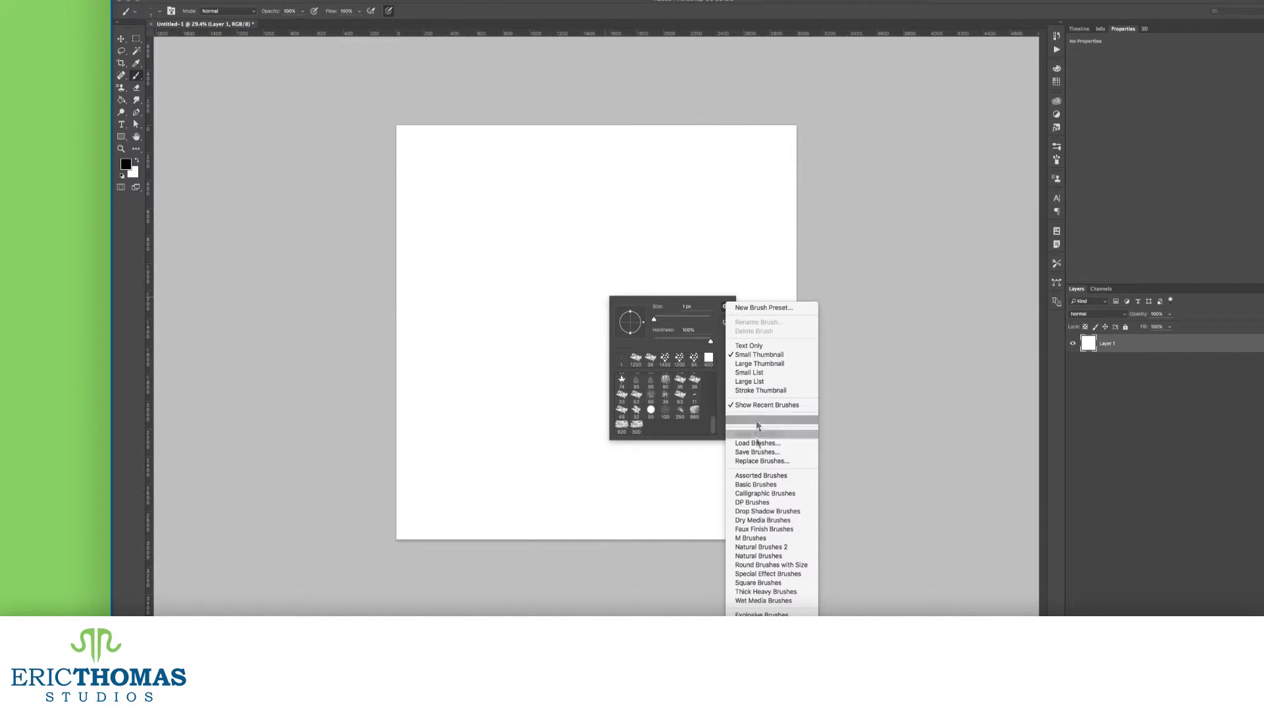
click(757, 443)
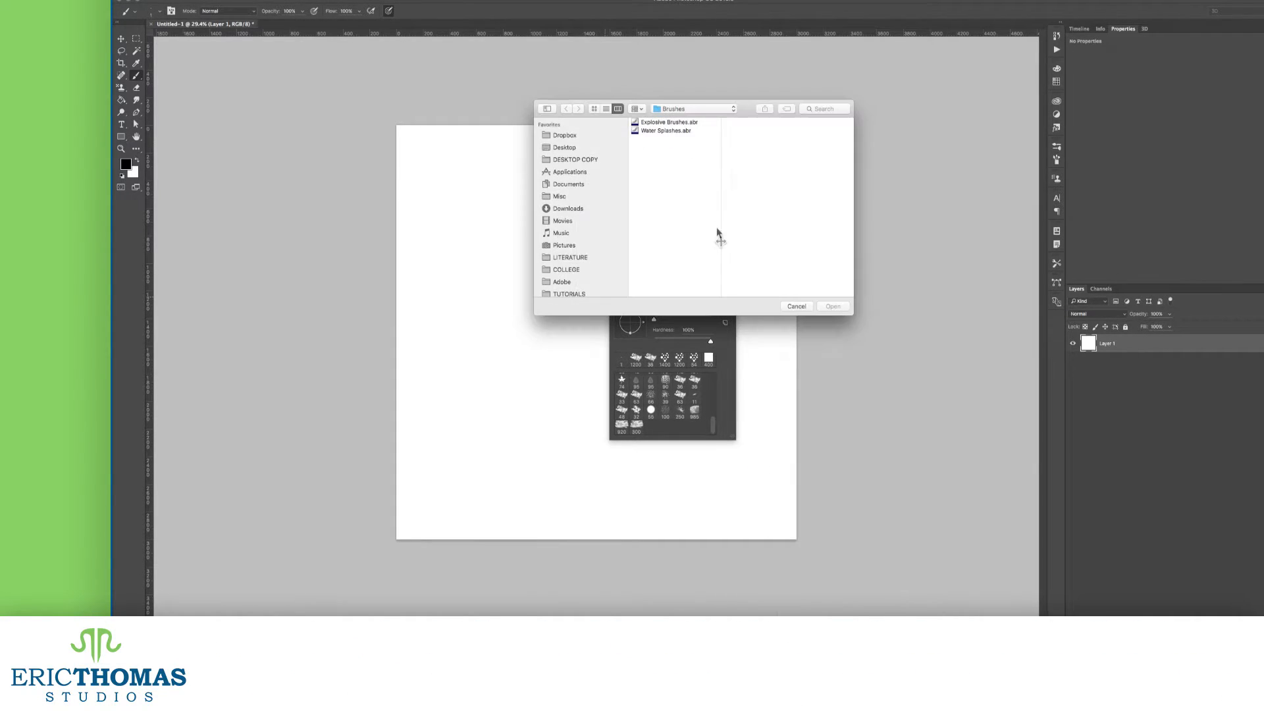
click(679, 124)
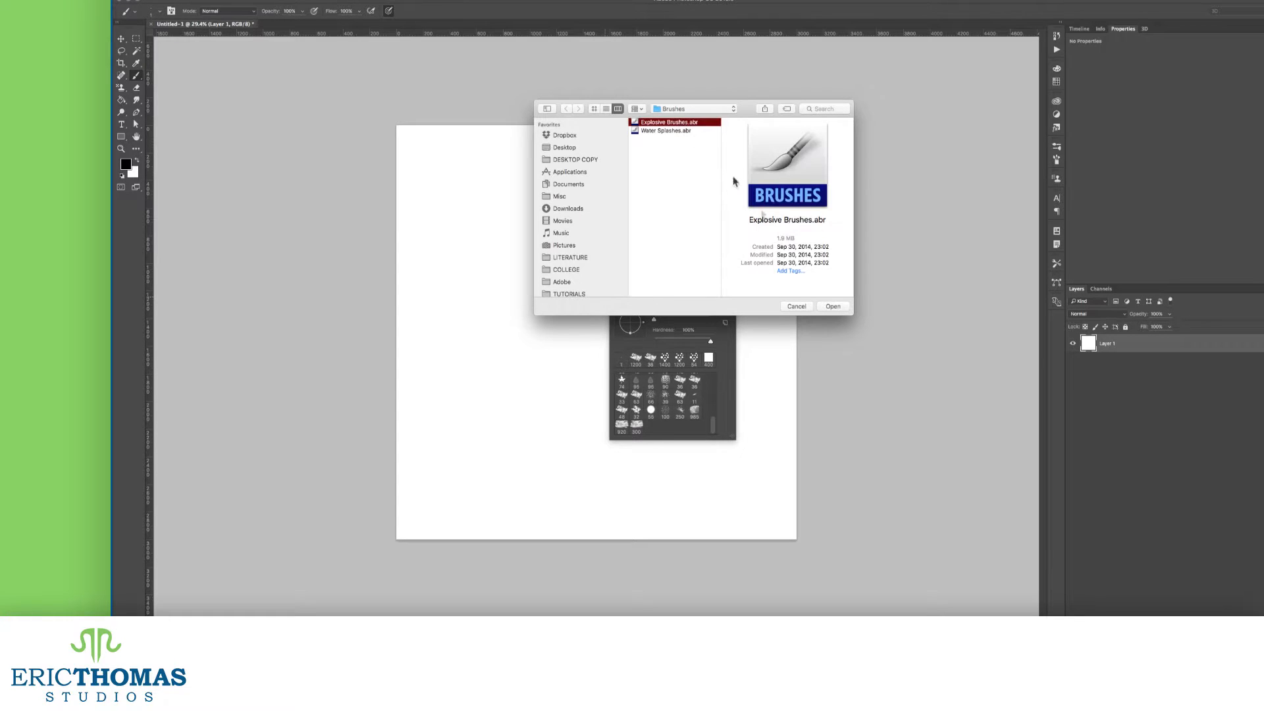
click(831, 307)
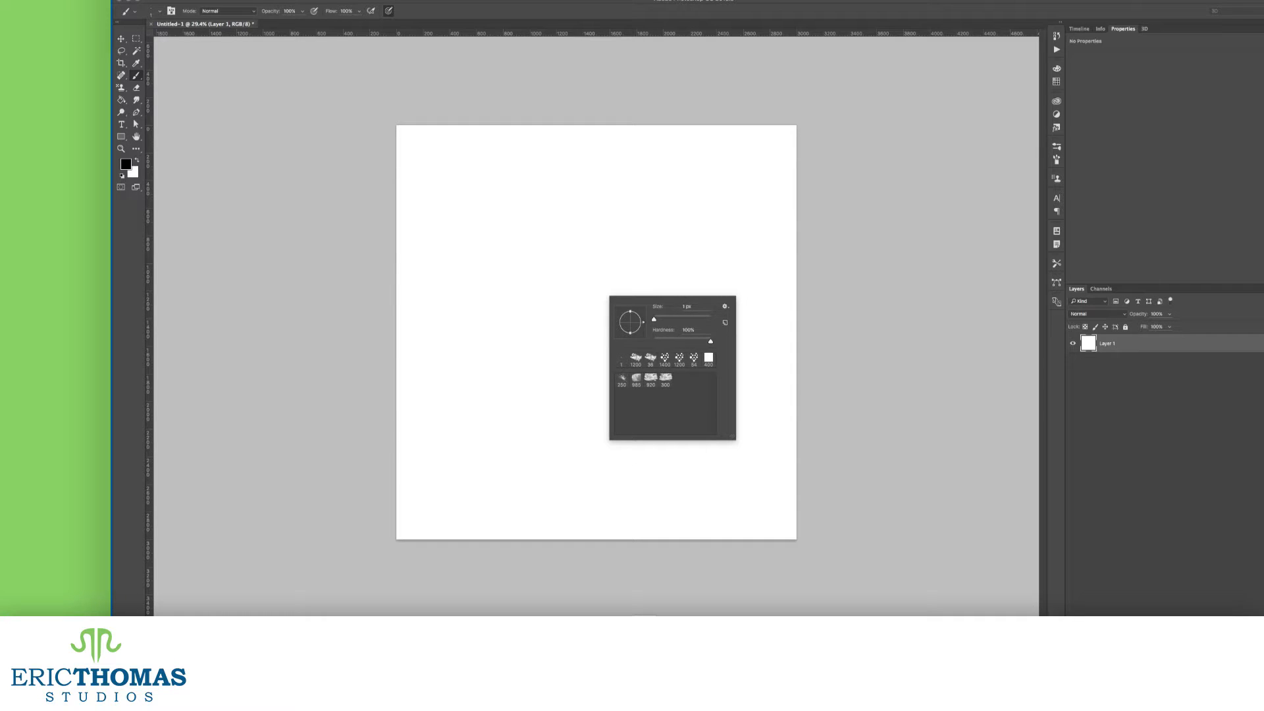
key(Escape)
Try to save the current brush presets as Some Brushes.abr in the Brushes folder and close the brush picker.
right_click(614, 308)
click(732, 319)
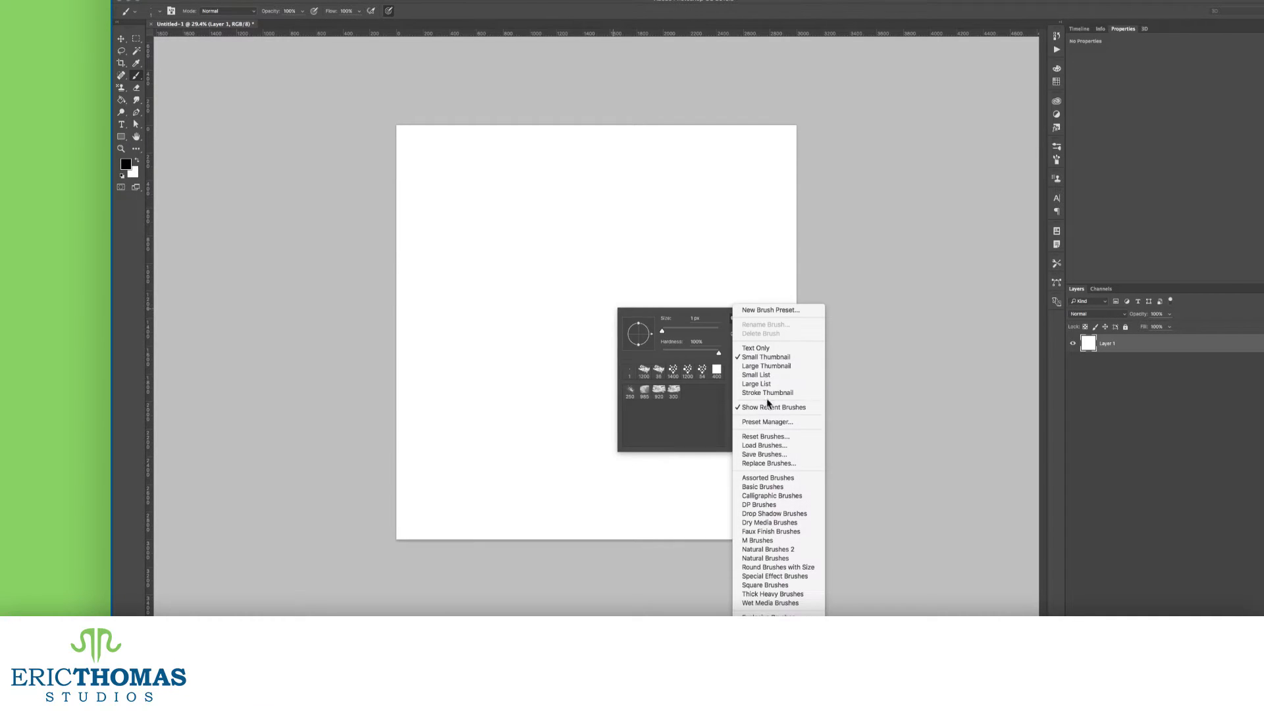
click(765, 454)
text(Some Brushes.abr)
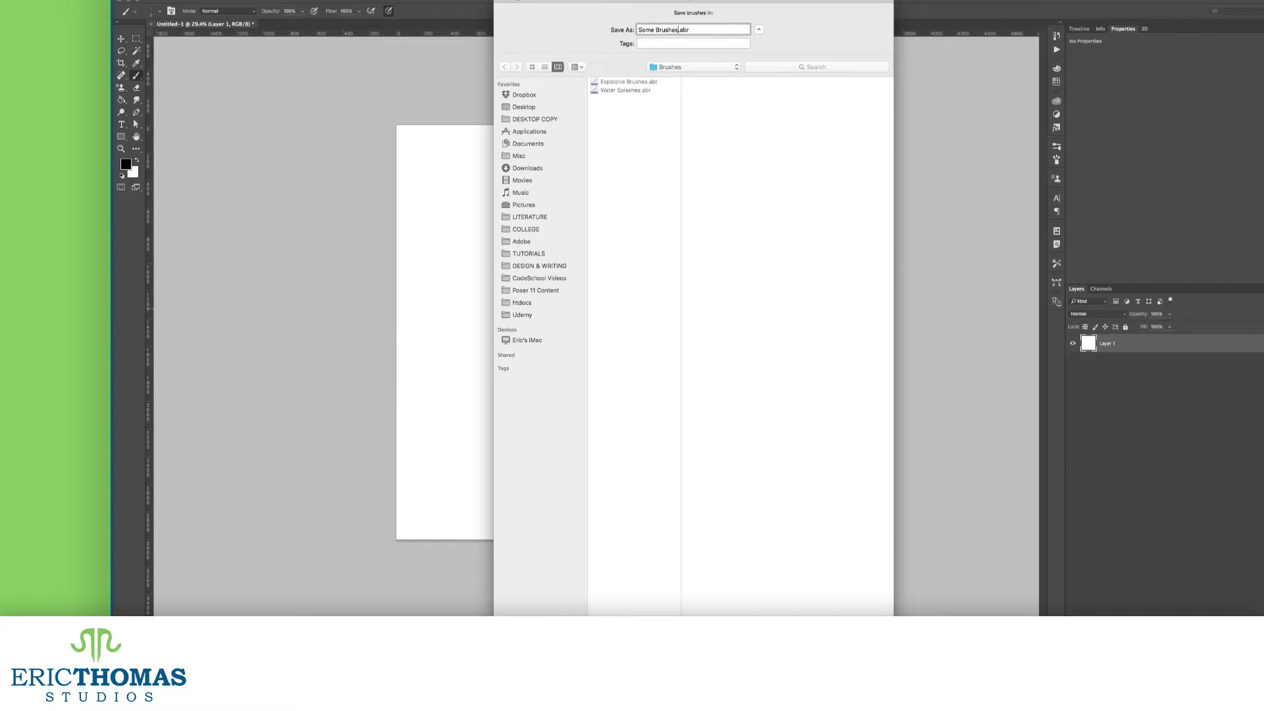
key(Return)
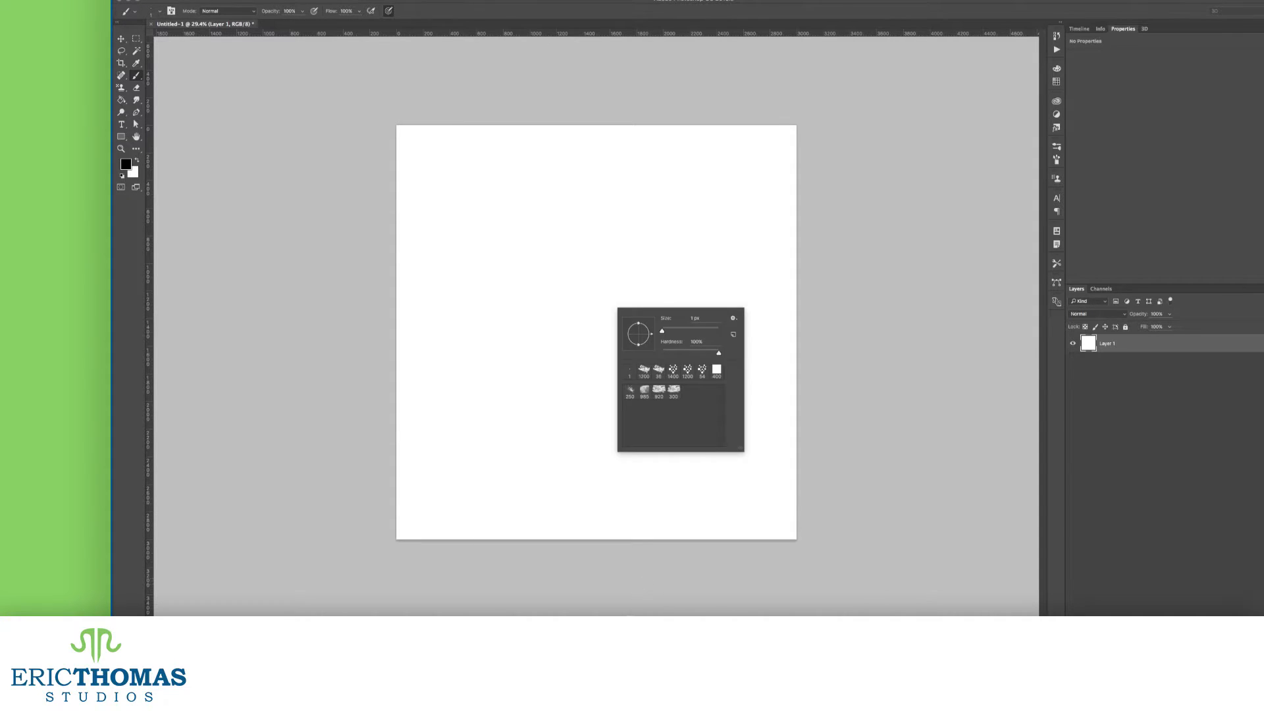
click(600, 291)
Open the Preset Manager for brushes and move its window over the middle of the canvas.
right_click(600, 288)
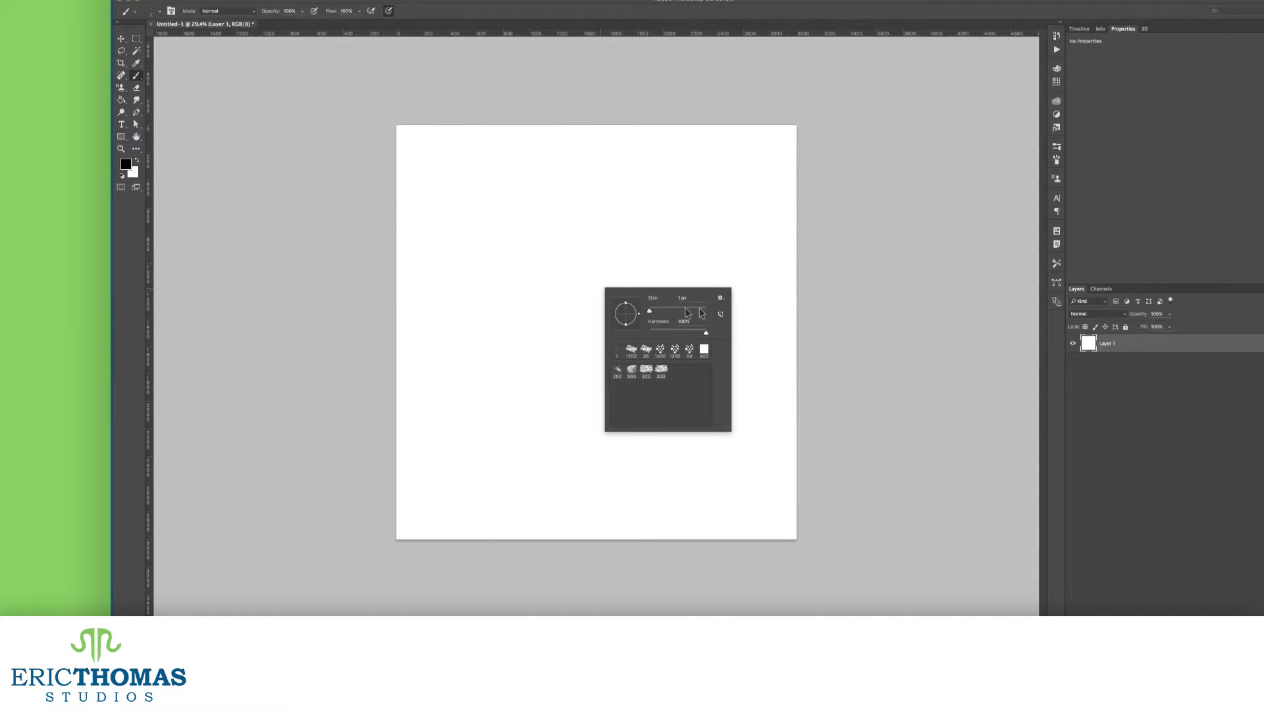
click(720, 300)
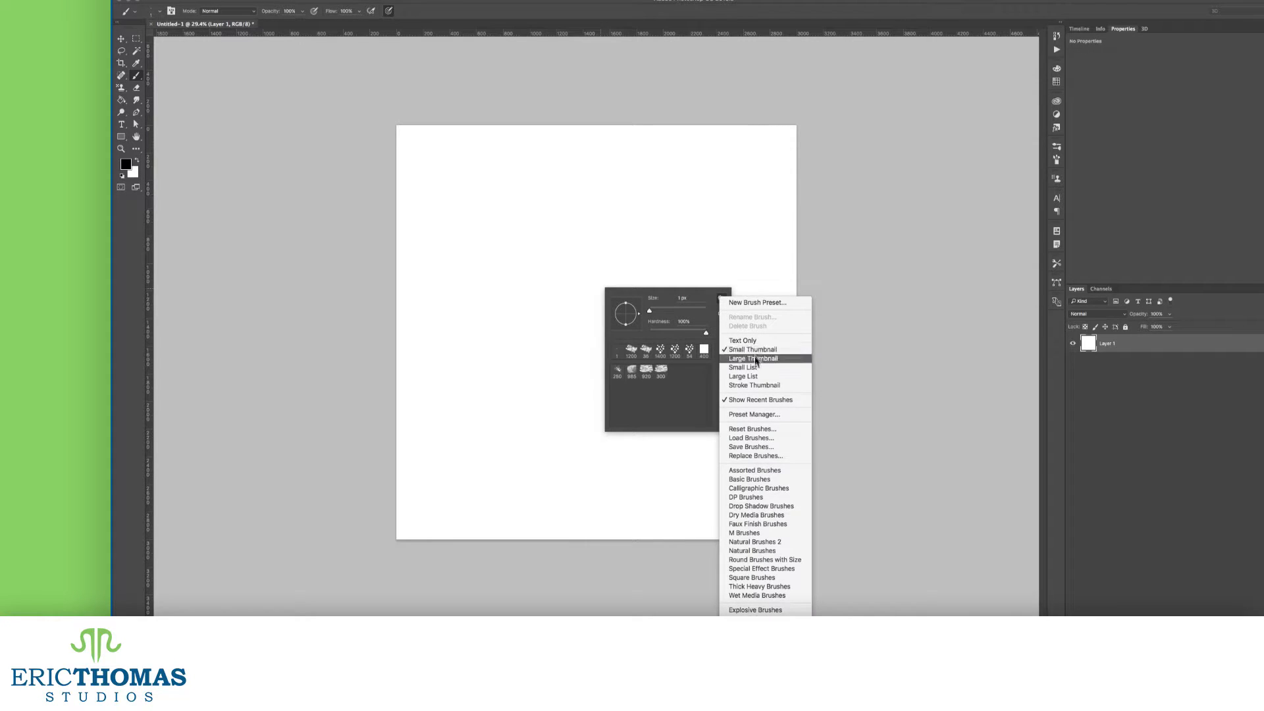
click(757, 415)
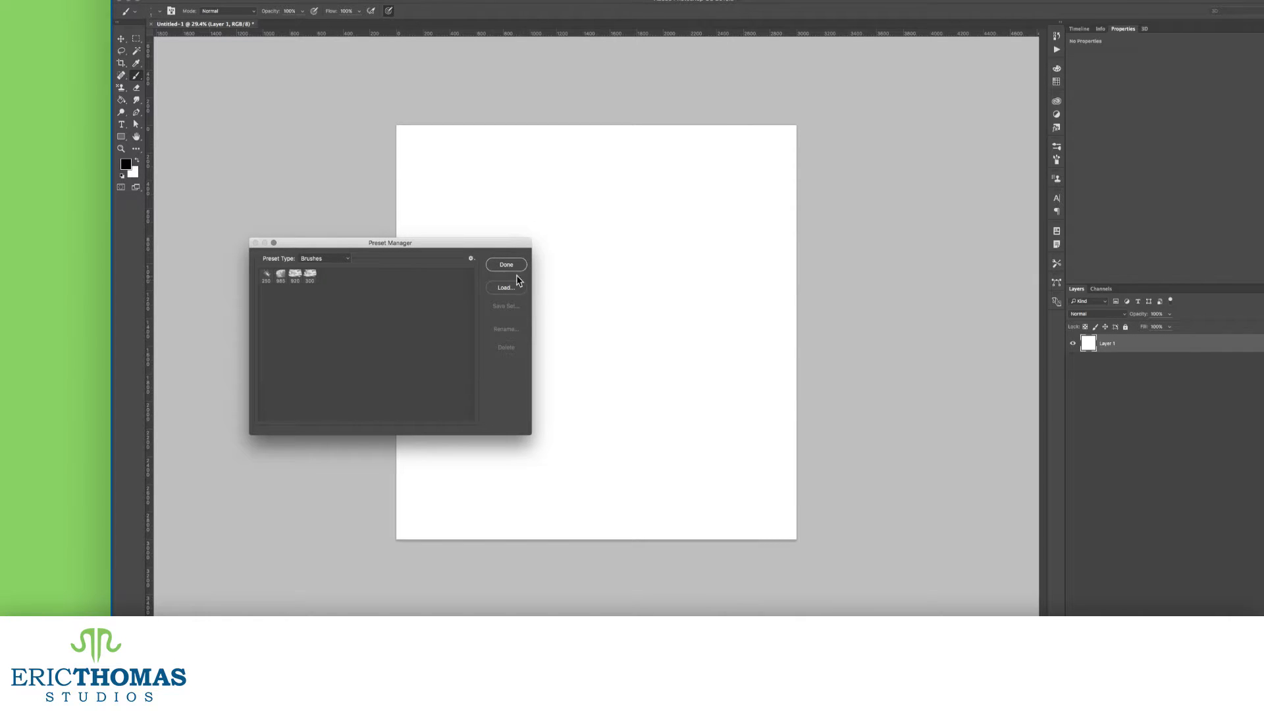
drag(489, 246, 719, 249)
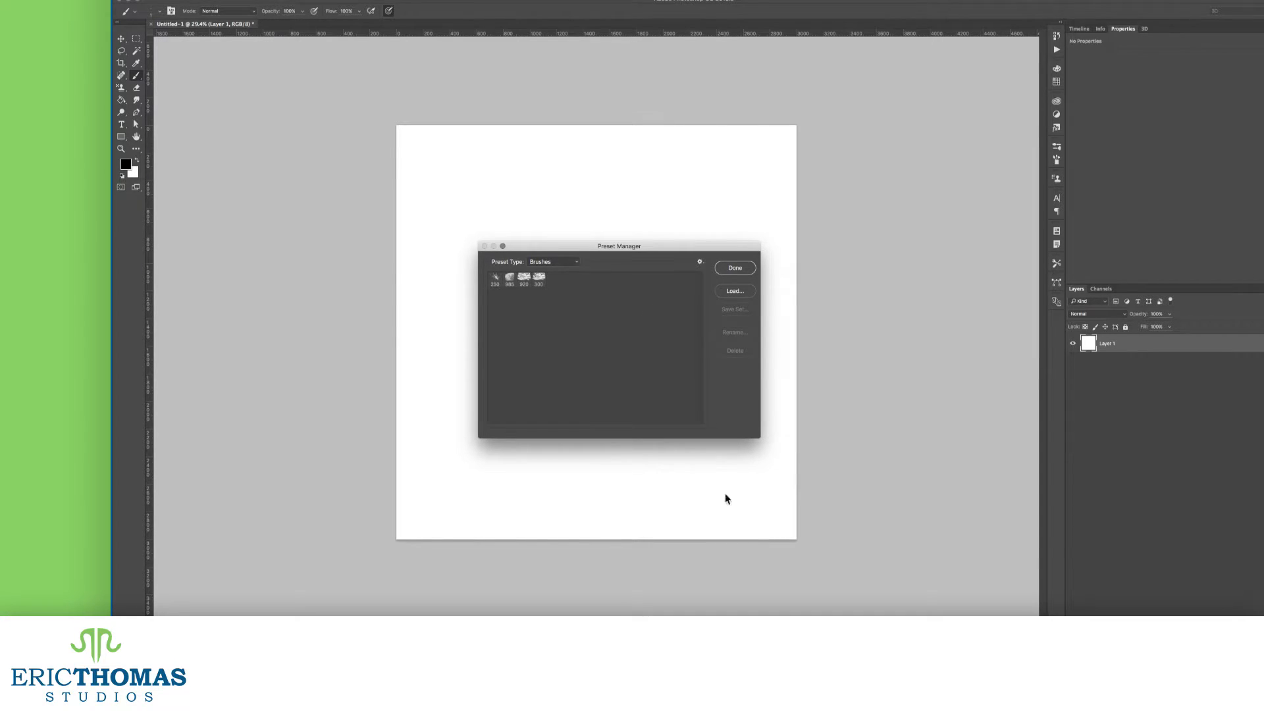
Practise selecting individual brush presets and ranges in the Preset Manager, finishing with all four presets selected.
click(495, 279)
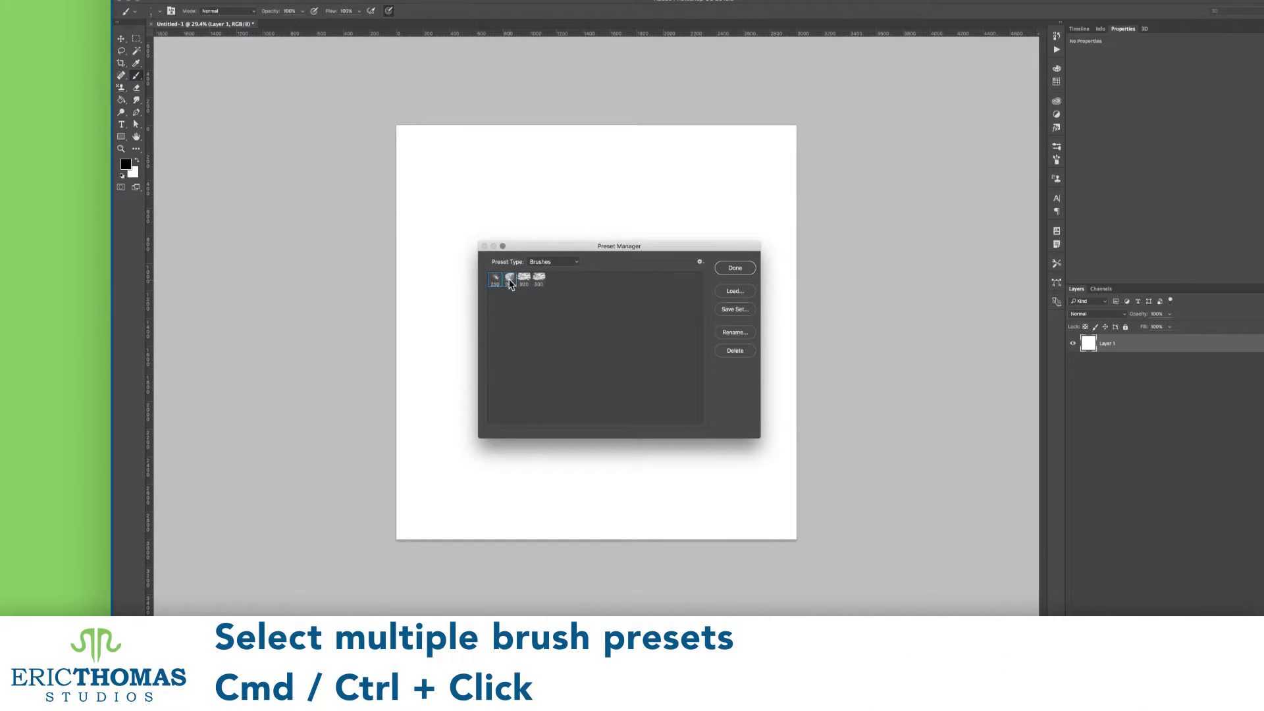
super+click(539, 279)
click(499, 281)
shift+click(524, 281)
click(540, 282)
shift+click(511, 283)
click(497, 282)
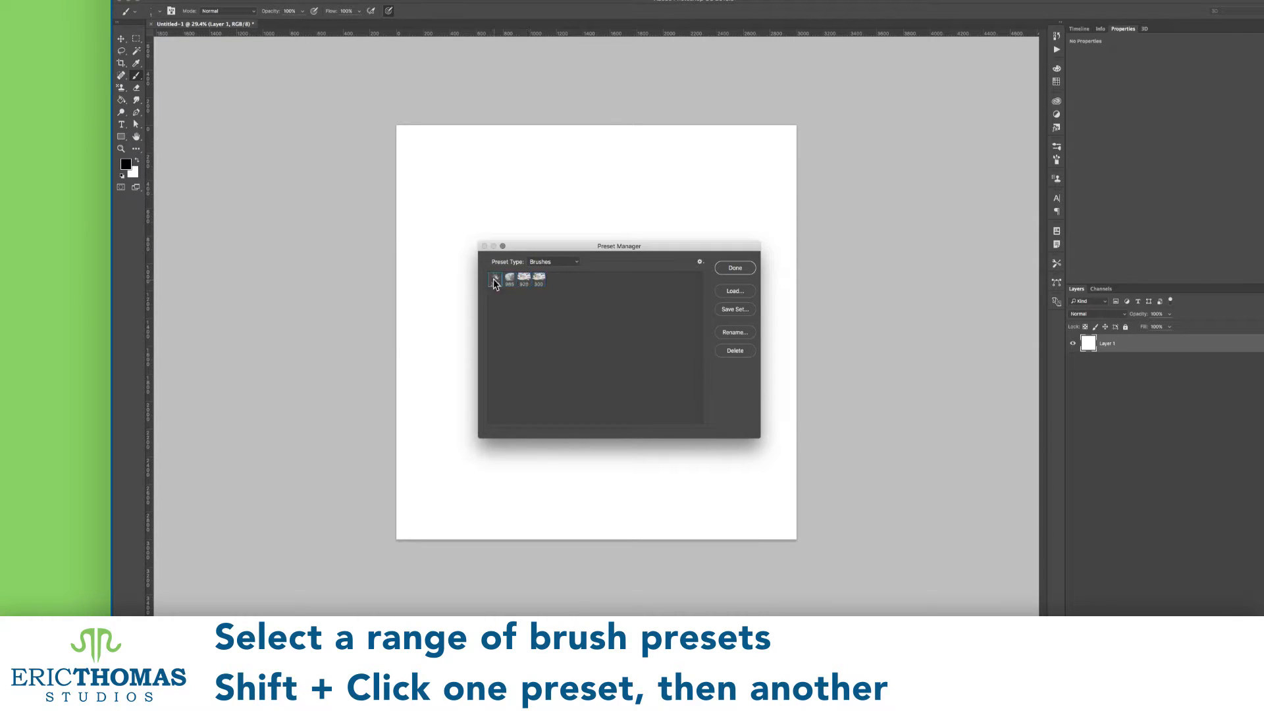
shift+click(538, 279)
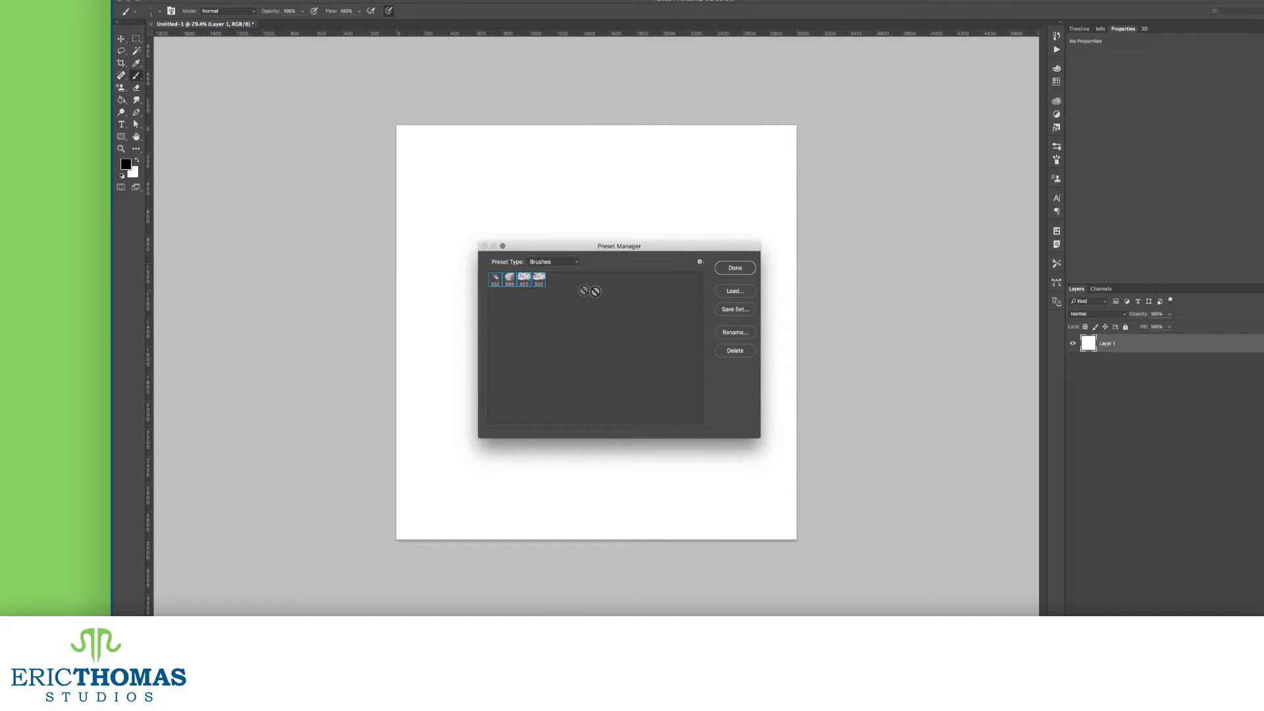
Keep only the first and third presets selected, save them as a separate brush set and close the Preset Manager.
super+click(539, 283)
super+click(506, 285)
click(723, 308)
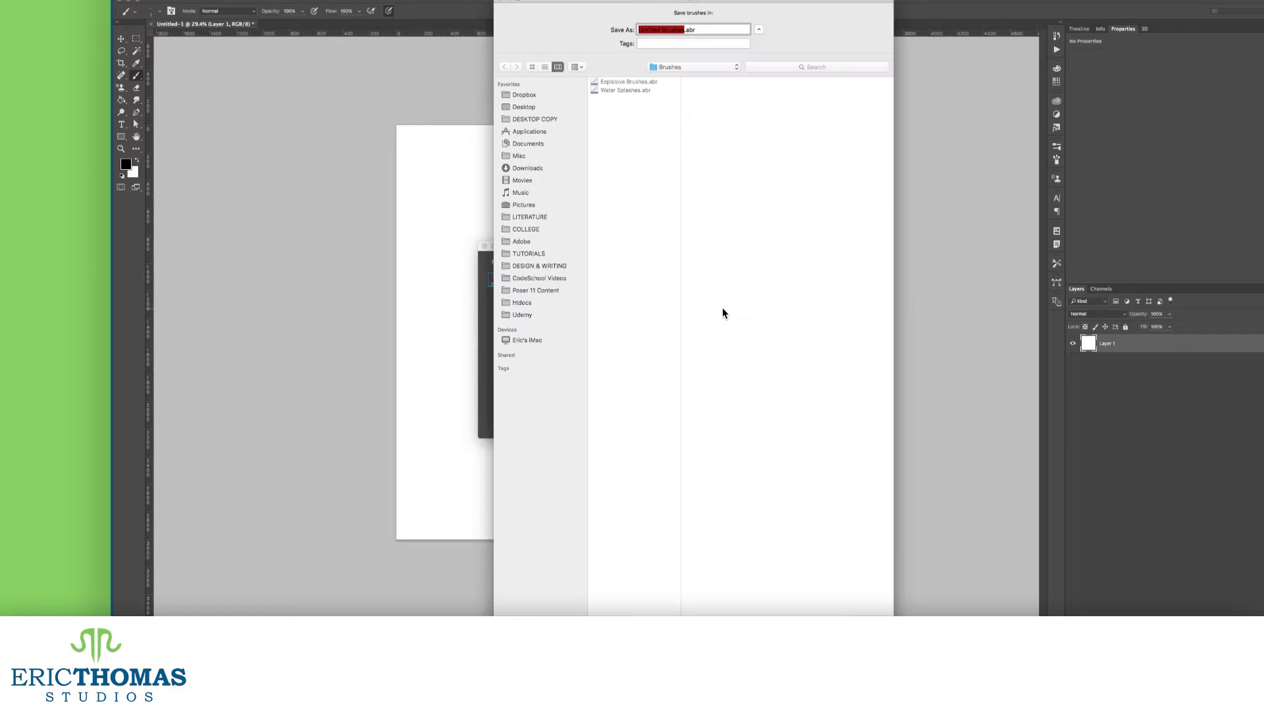
text(S)
key(Return)
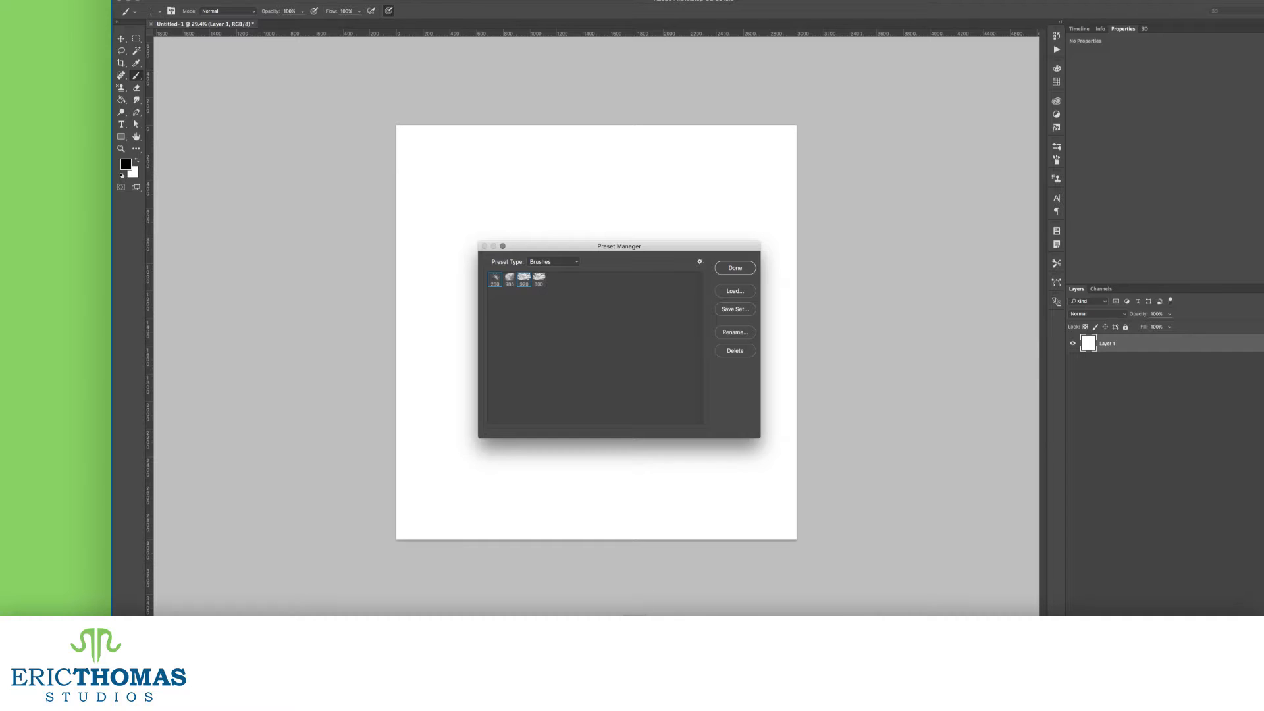
key(Return)
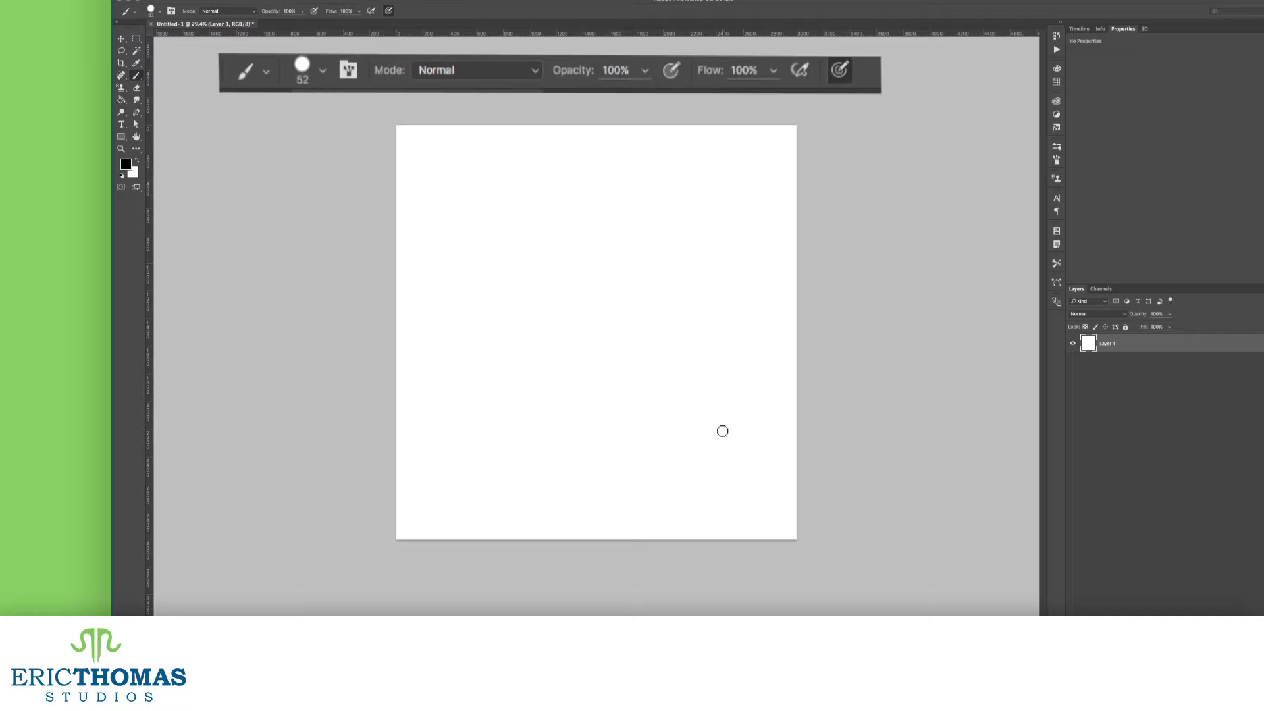
Enlarge the brush in increments to 500 px.
key(bracketright)
key(bracketright)
key(bracketright)
key(bracketright)
key(bracketright)
key(bracketright)
key(bracketright)
key(bracketright)
key(bracketright)
key(bracketright)
key(bracketright)
key(bracketright)
key(bracketright)
key(bracketright)
key(bracketright)
key(bracketright)
key(bracketright)
key(bracketright)
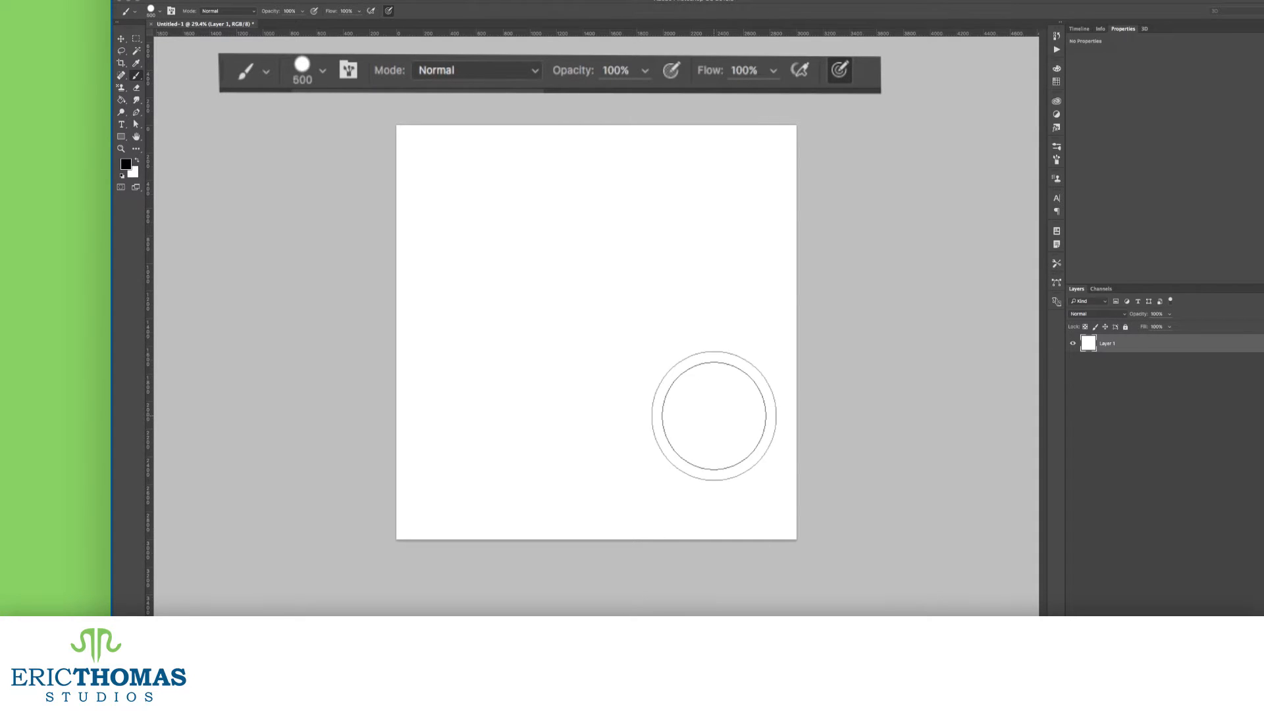
Shrink the brush in increments to 90 px.
key(bracketleft)
key(bracketleft)
key(bracketleft)
key(bracketleft)
key(bracketleft)
key(bracketleft)
key(bracketleft)
key(bracketleft)
key(bracketleft)
key(bracketleft)
key(bracketleft)
key(bracketleft)
key(bracketleft)
key(bracketleft)
key(bracketleft)
key(bracketleft)
key(bracketleft)
key(bracketleft)
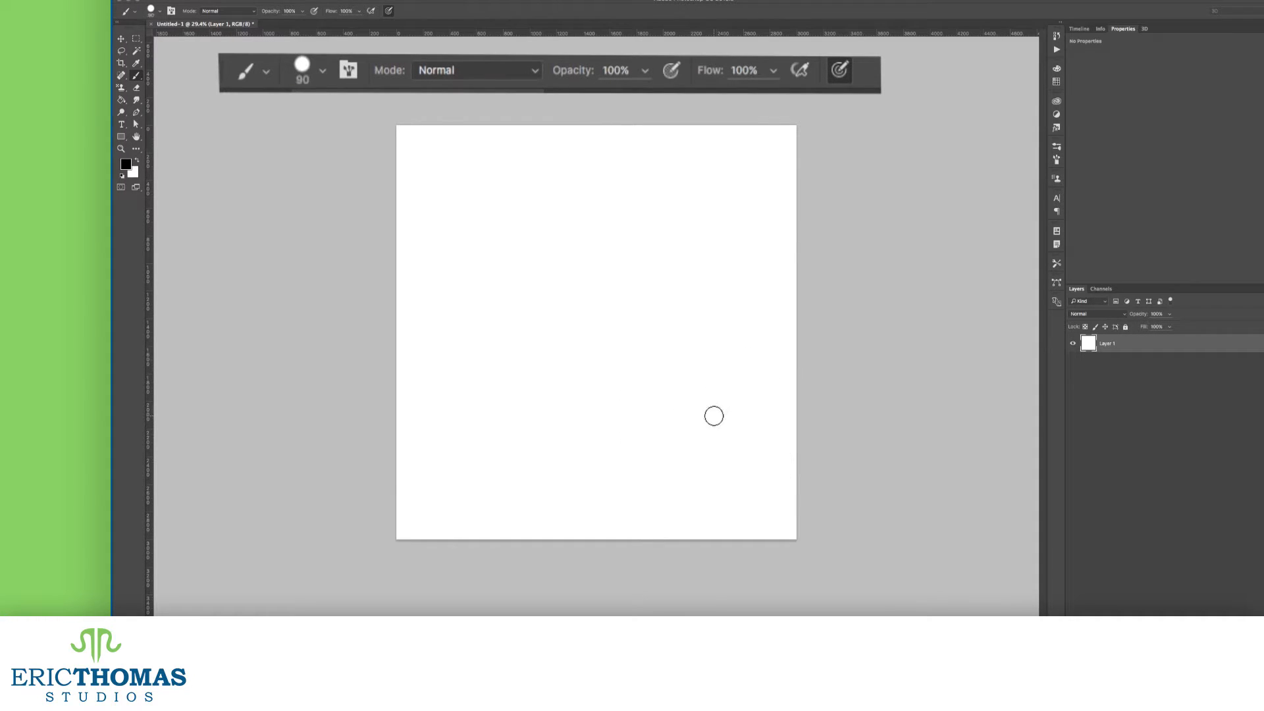
Enlarge the brush again by several increments.
key(bracketright)
key(bracketright)
key(bracketright)
key(bracketright)
key(bracketright)
key(bracketright)
key(bracketright)
key(bracketright)
key(bracketright)
key(bracketright)
Open the brush picker to view the size and hardness settings, and close it again.
click(160, 12)
mouse_move(175, 41)
mouse_down()
mouse_move(206, 43)
mouse_move(179, 42)
mouse_up()
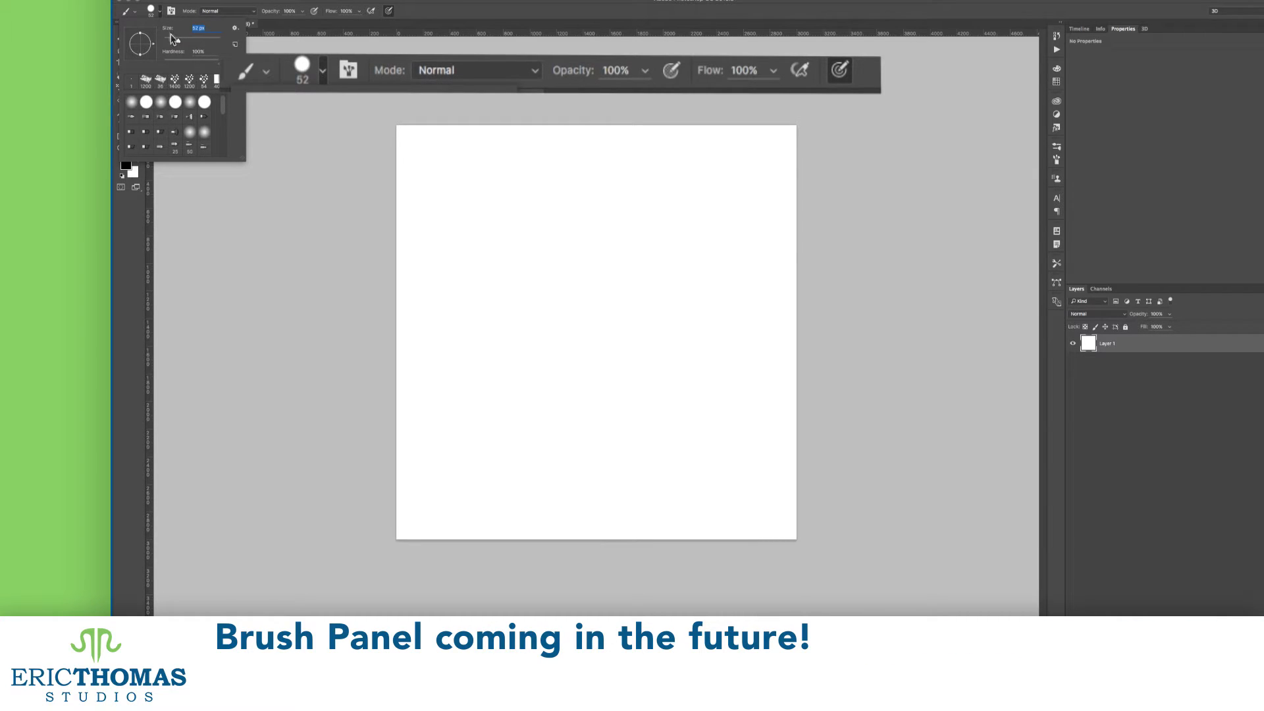
click(160, 12)
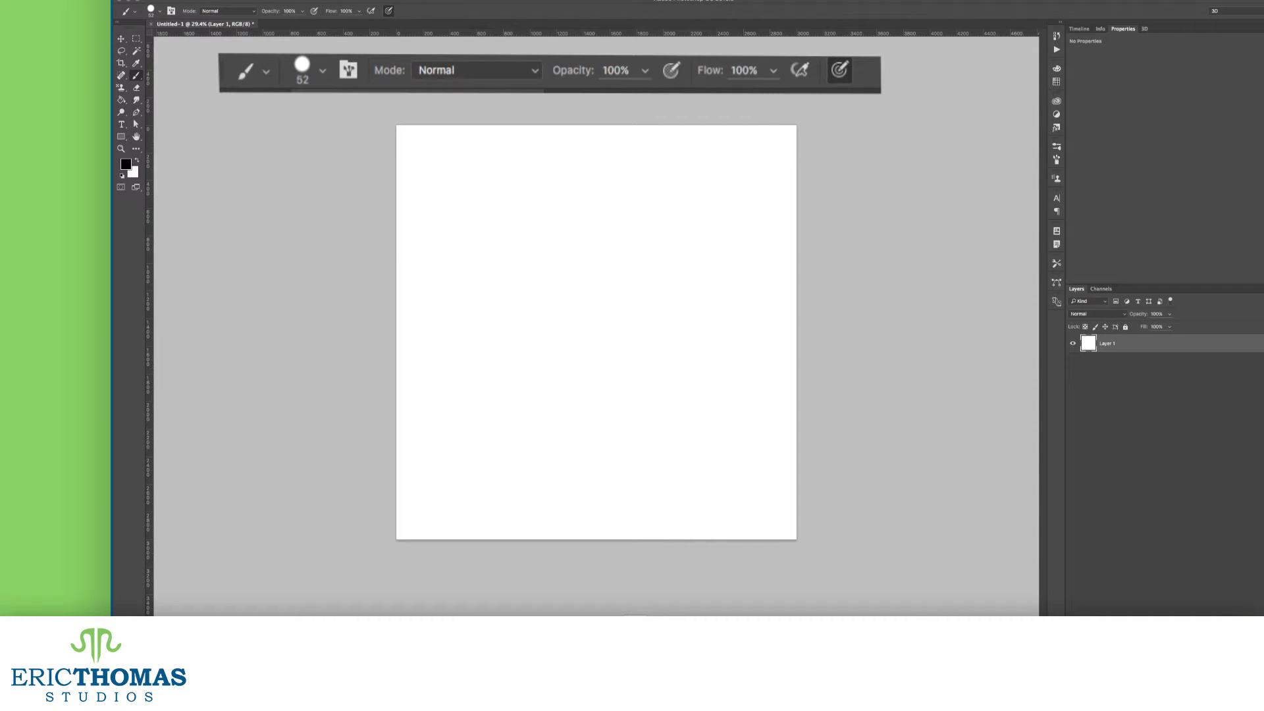
Stamp a black dot near the canvas centre with the 700 px brush, and a red (c70000) dot overlapping its side in Multiply mode.
click(232, 11)
click(579, 346)
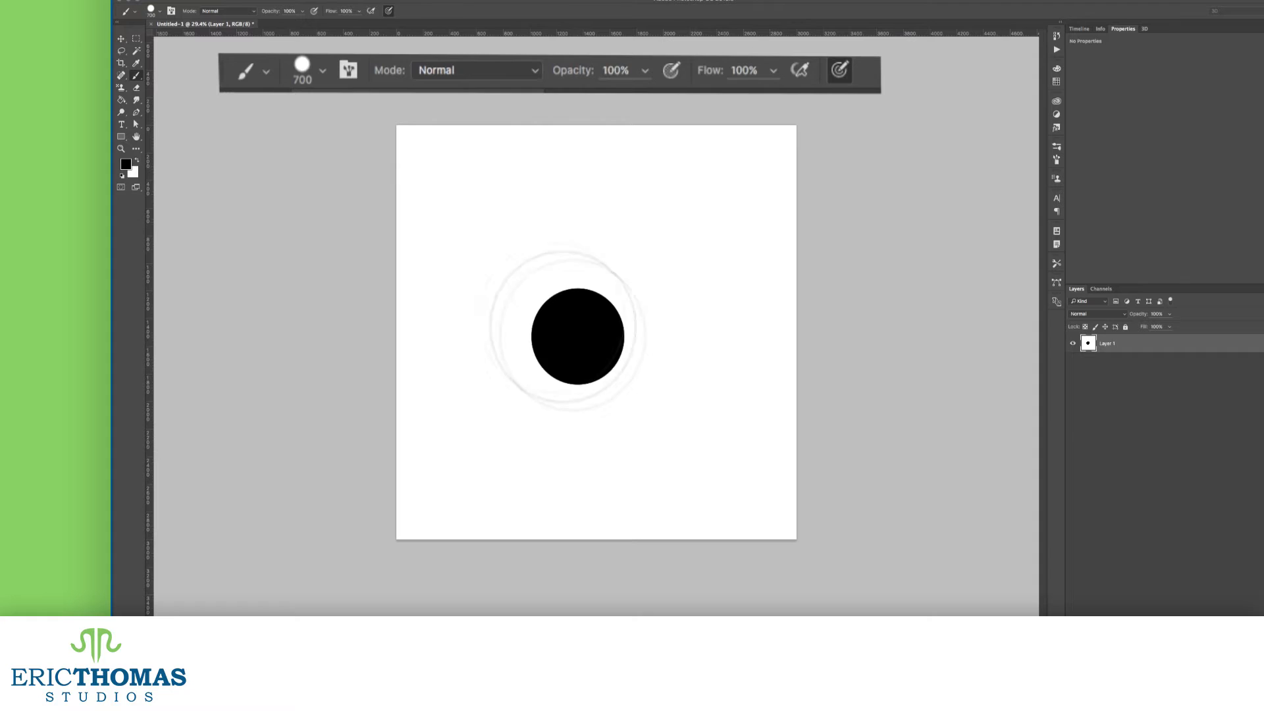
click(126, 165)
click(1094, 240)
click(228, 12)
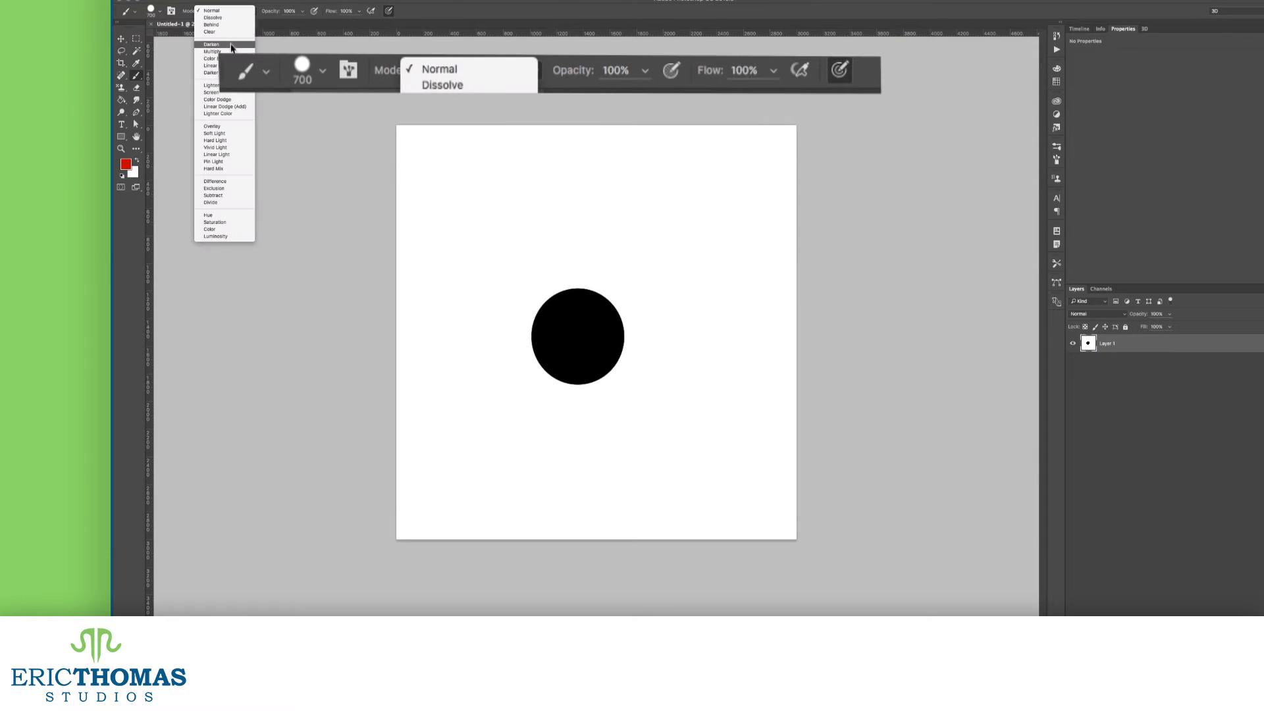
click(227, 52)
click(651, 343)
Stamp a blue dot over the upper part of the black and red dots using a lightening blend mode.
click(227, 11)
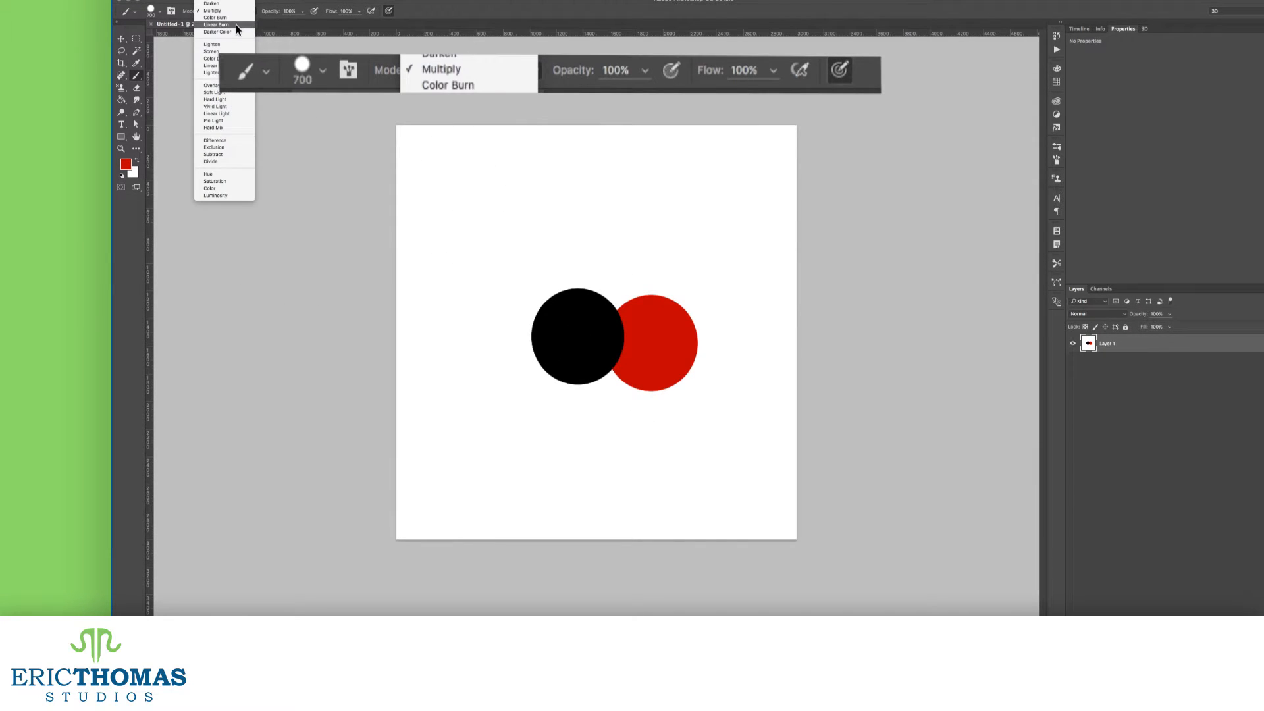
click(237, 48)
click(126, 165)
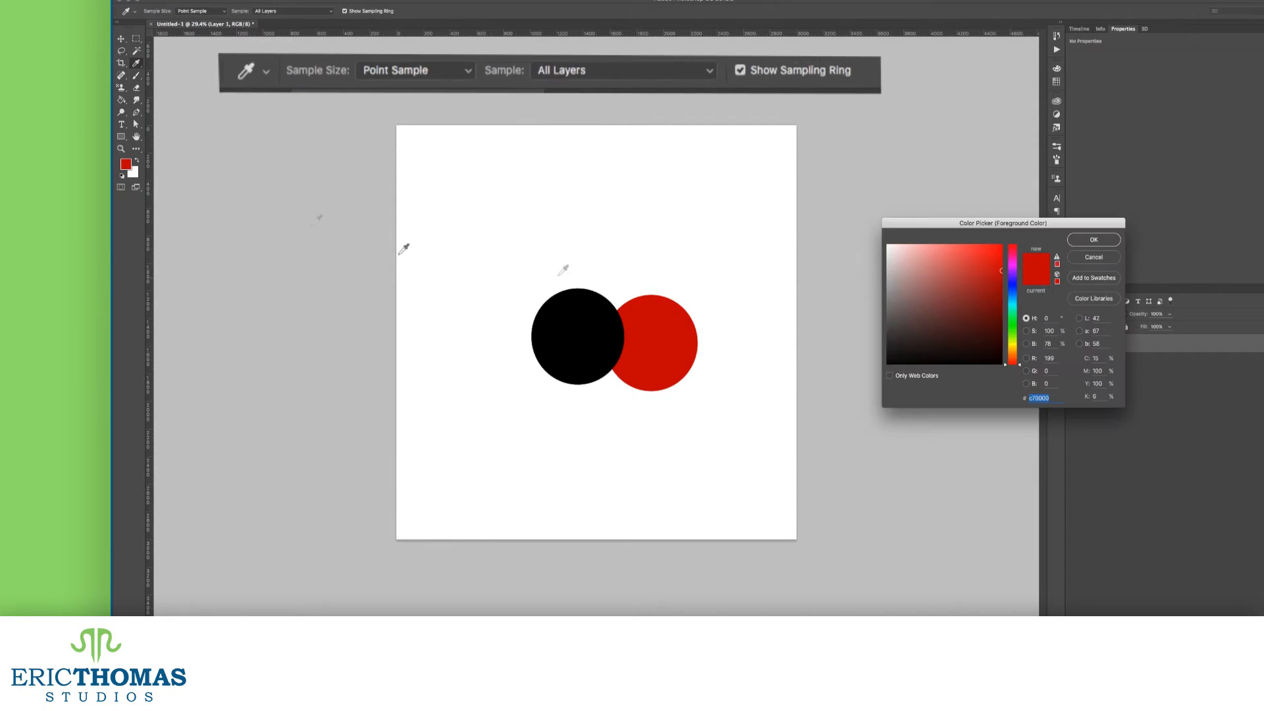
click(1094, 240)
click(616, 283)
Switch to another brush blend mode and stamp a blue dot over the lower edge of the red dot.
click(228, 11)
click(224, 112)
click(638, 406)
Set the brush mode to Color and stamp a blue dot over the outer right edge of the red dot.
click(228, 11)
click(228, 80)
click(700, 329)
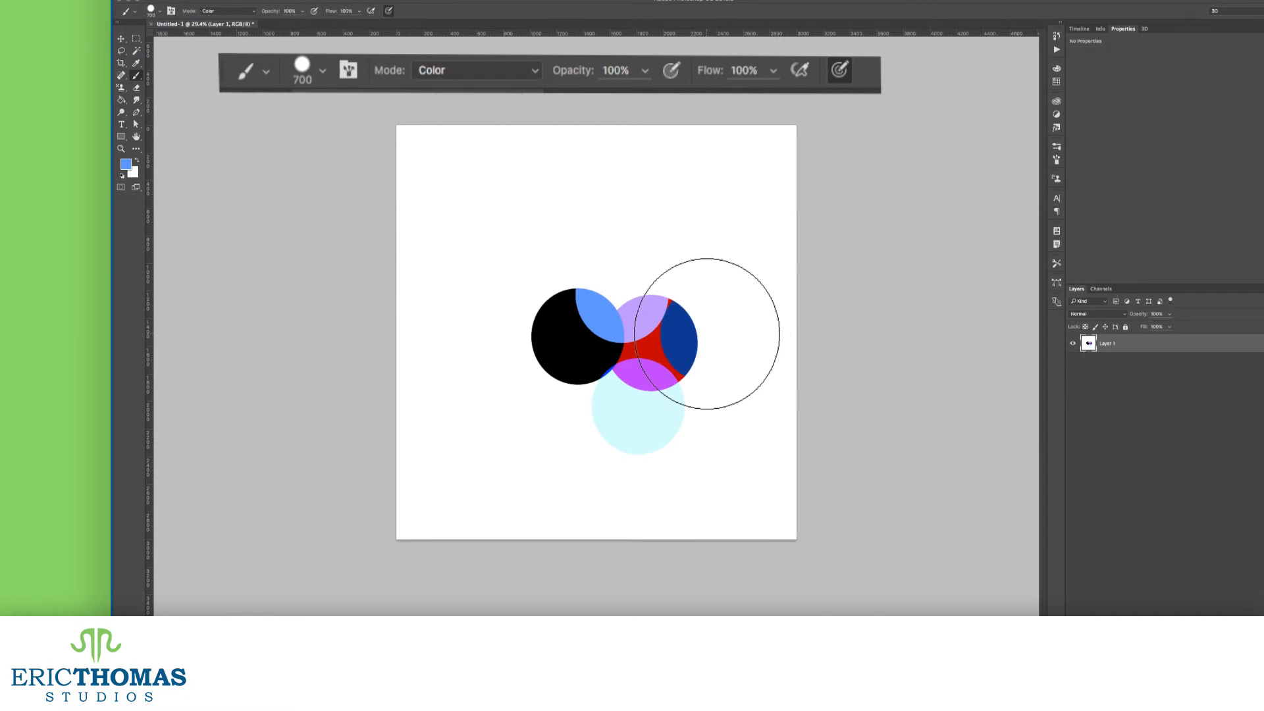
Set the brush mode to Overlay and stamp blue dots over the middle of the overlapping black, red and blue dots.
click(224, 12)
click(224, 106)
click(612, 366)
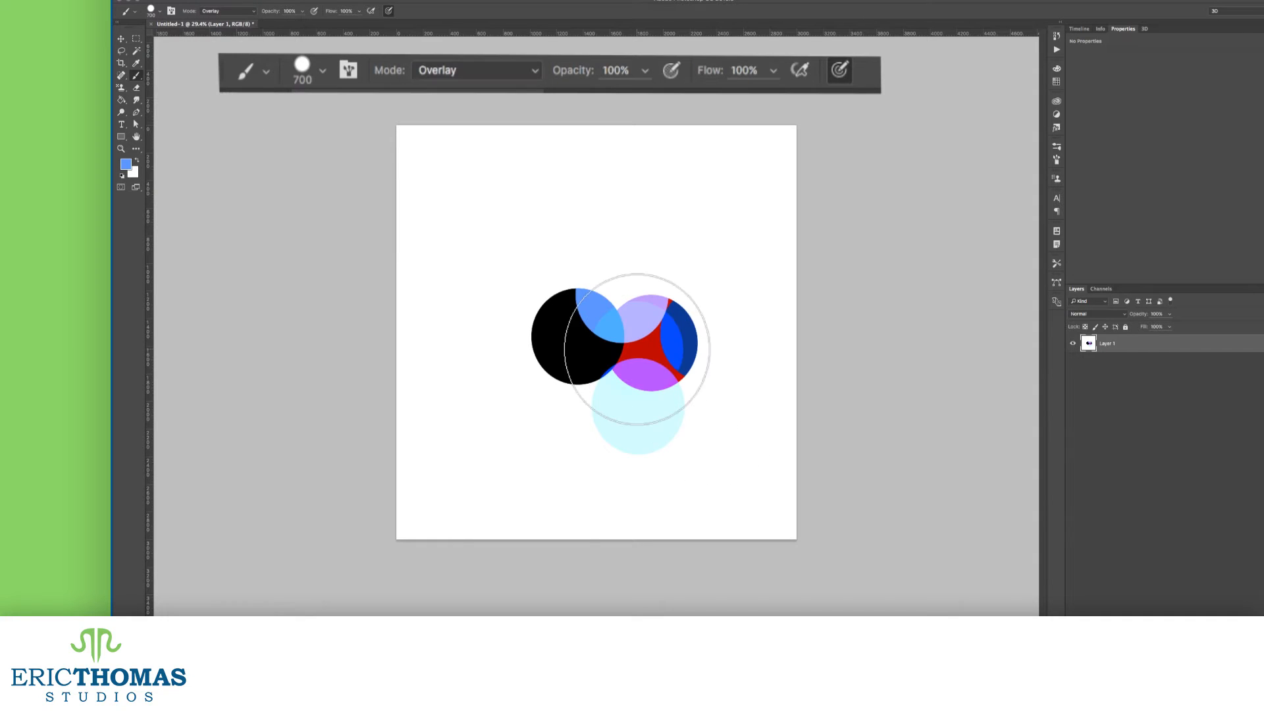
click(647, 366)
click(571, 362)
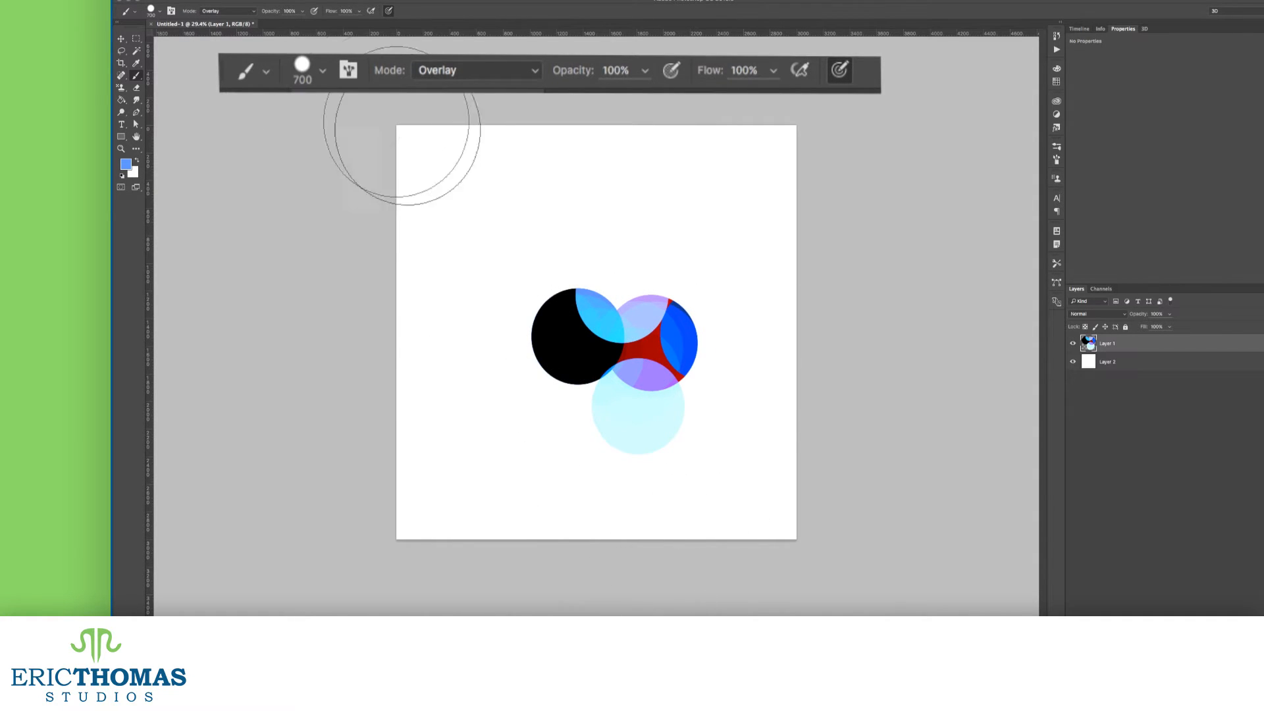
Paint pink around the dots on Layer 1 in Behind mode, and hide Layer 2.
click(227, 11)
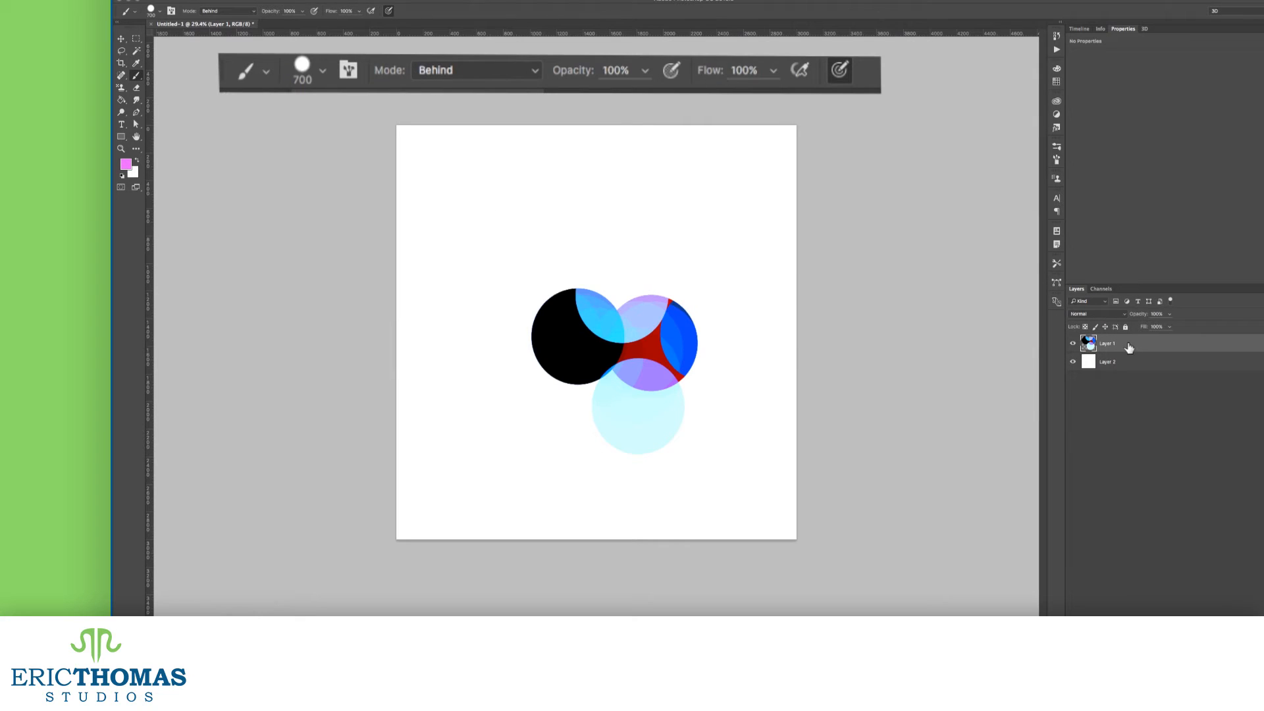
mouse_move(705, 251)
mouse_down()
mouse_move(664, 403)
mouse_move(702, 341)
mouse_move(599, 353)
mouse_up()
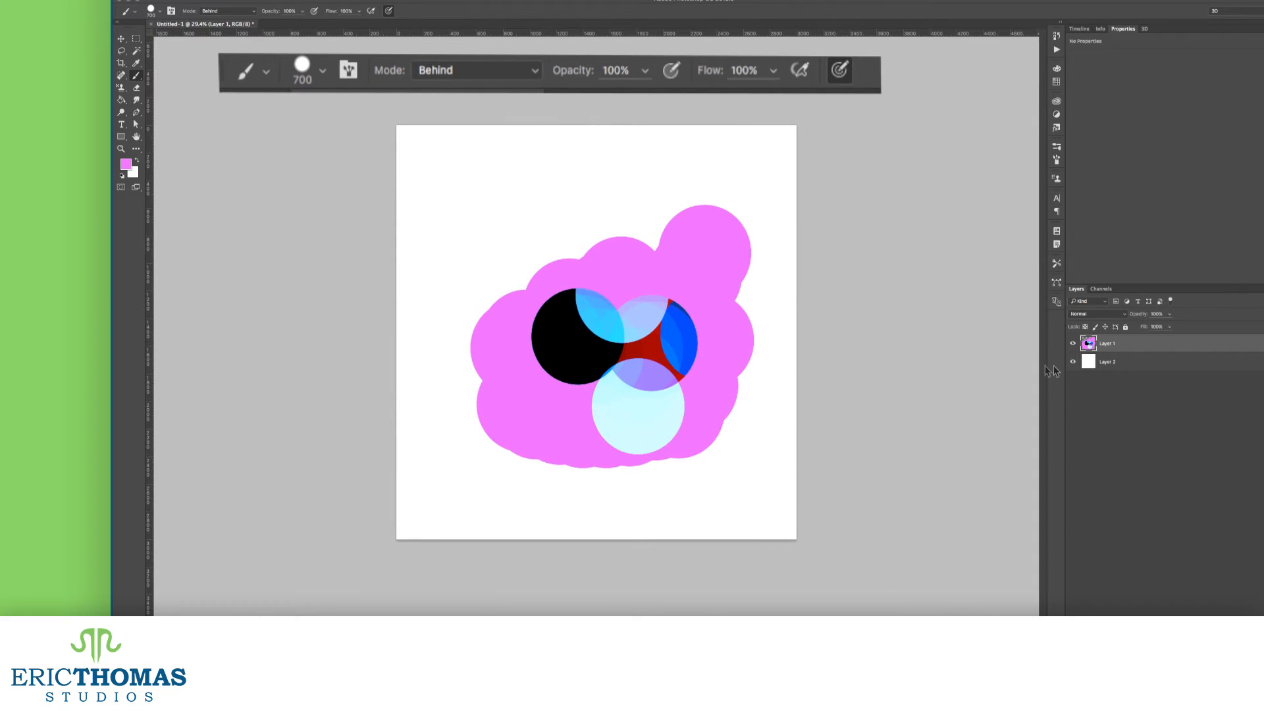
click(1073, 362)
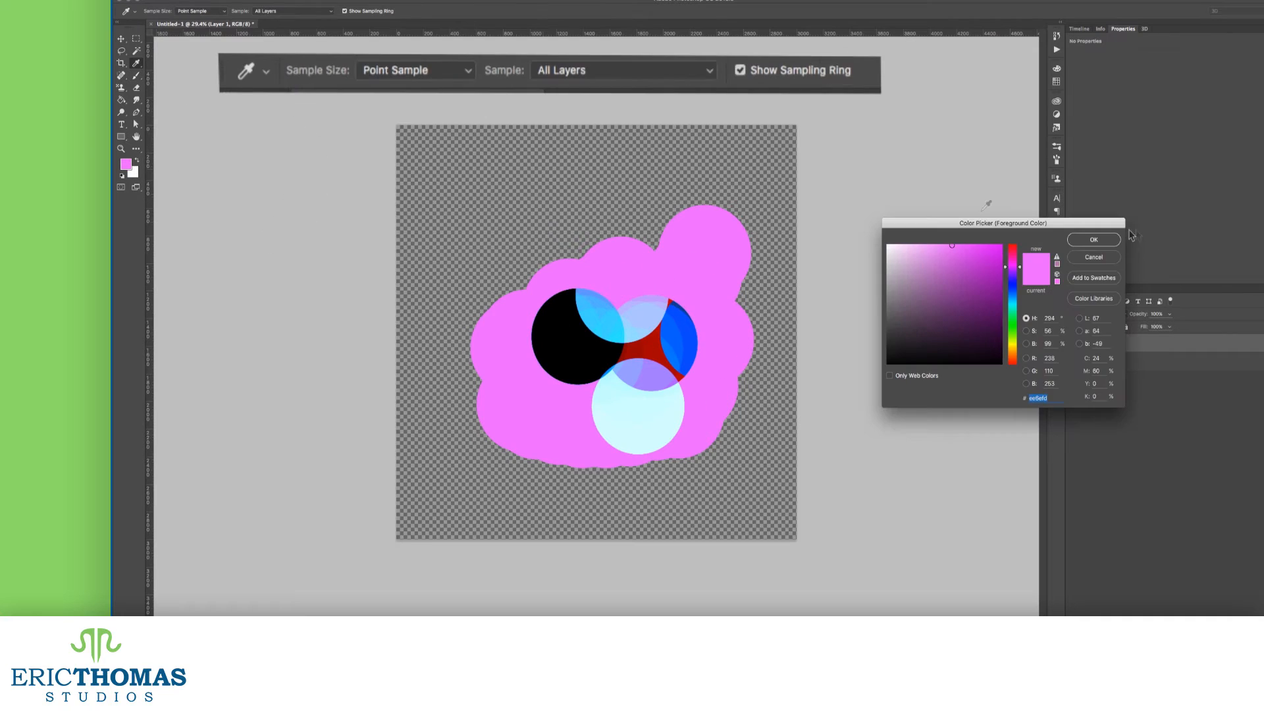
Change the foreground colour to coral red and paint strokes in Behind mode across the canvas, passing beneath the pink shape.
click(1013, 247)
click(1106, 244)
mouse_move(550, 178)
mouse_down()
mouse_move(683, 364)
mouse_move(810, 392)
mouse_up()
drag(645, 264, 673, 205)
drag(526, 385, 433, 441)
drag(644, 539, 604, 157)
drag(390, 233, 823, 381)
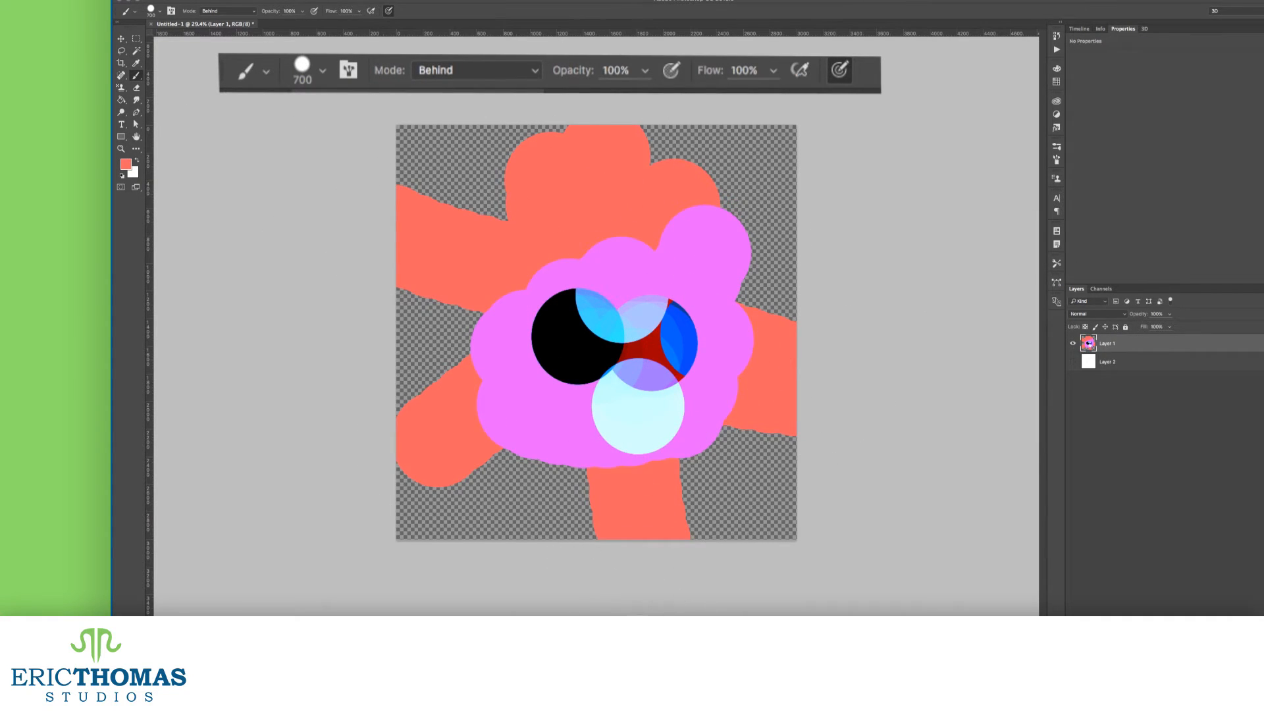
Set the brush mode to Clear and brush away the paint on the upper and right parts of Layer 1.
click(227, 10)
click(223, 18)
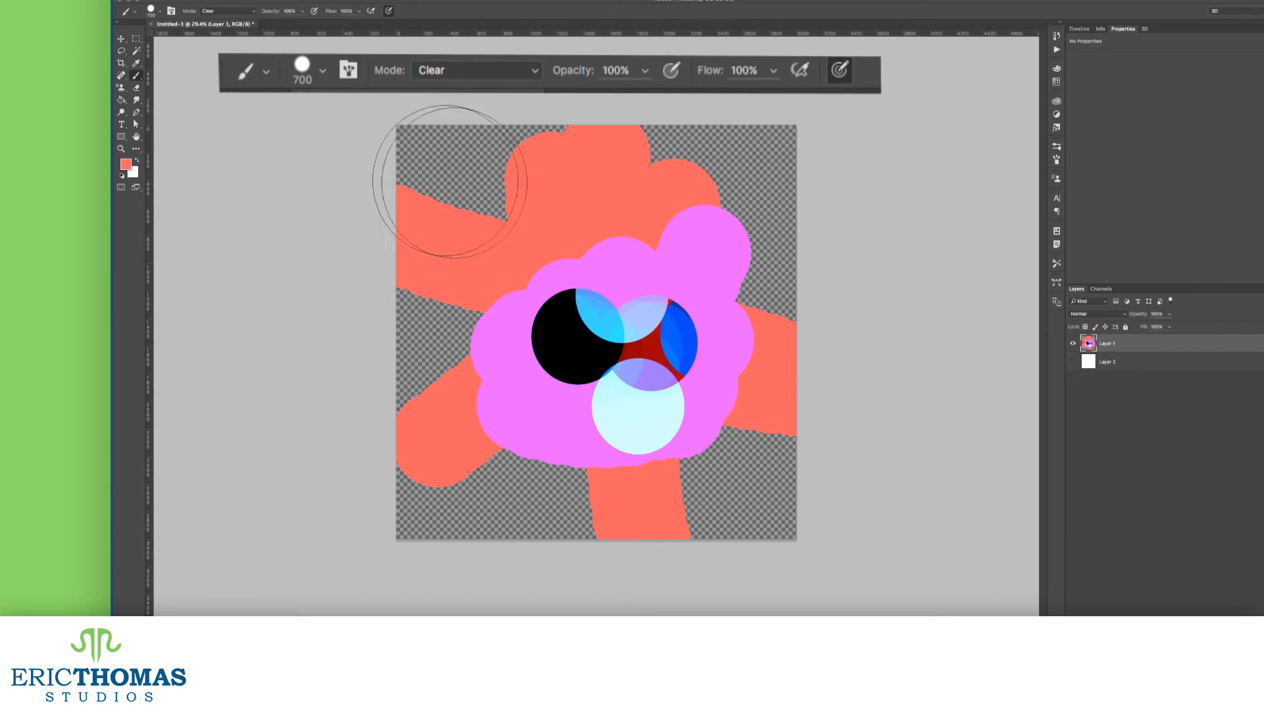
drag(423, 169, 491, 197)
mouse_move(541, 263)
mouse_down()
mouse_move(691, 525)
mouse_move(744, 275)
mouse_move(819, 386)
mouse_move(602, 310)
mouse_move(747, 249)
mouse_move(566, 269)
mouse_move(671, 150)
mouse_move(381, 222)
mouse_move(587, 235)
mouse_move(382, 307)
mouse_move(675, 362)
mouse_move(700, 418)
mouse_up()
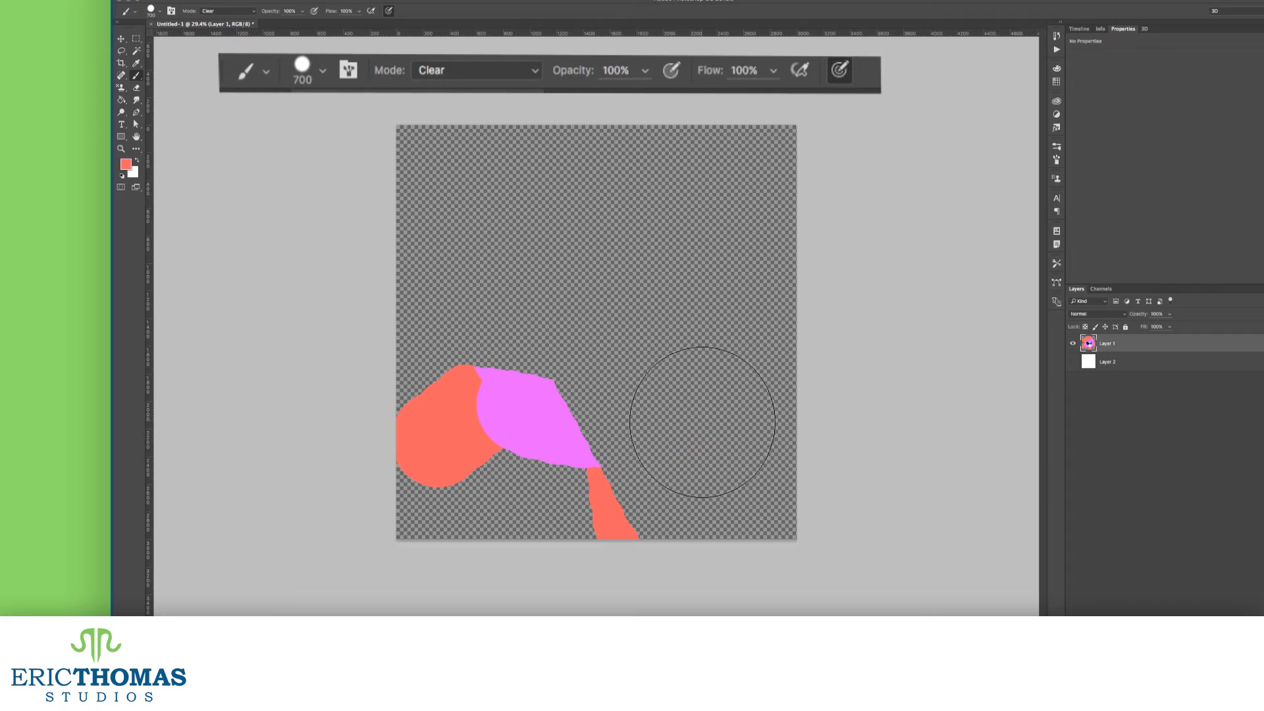
Erase the remaining paint with the Eraser tool, and return to the Brush tool in Normal mode.
click(137, 89)
mouse_move(437, 316)
mouse_down()
mouse_move(443, 345)
mouse_move(390, 438)
mouse_move(574, 513)
mouse_up()
key(b)
click(211, 10)
click(210, 4)
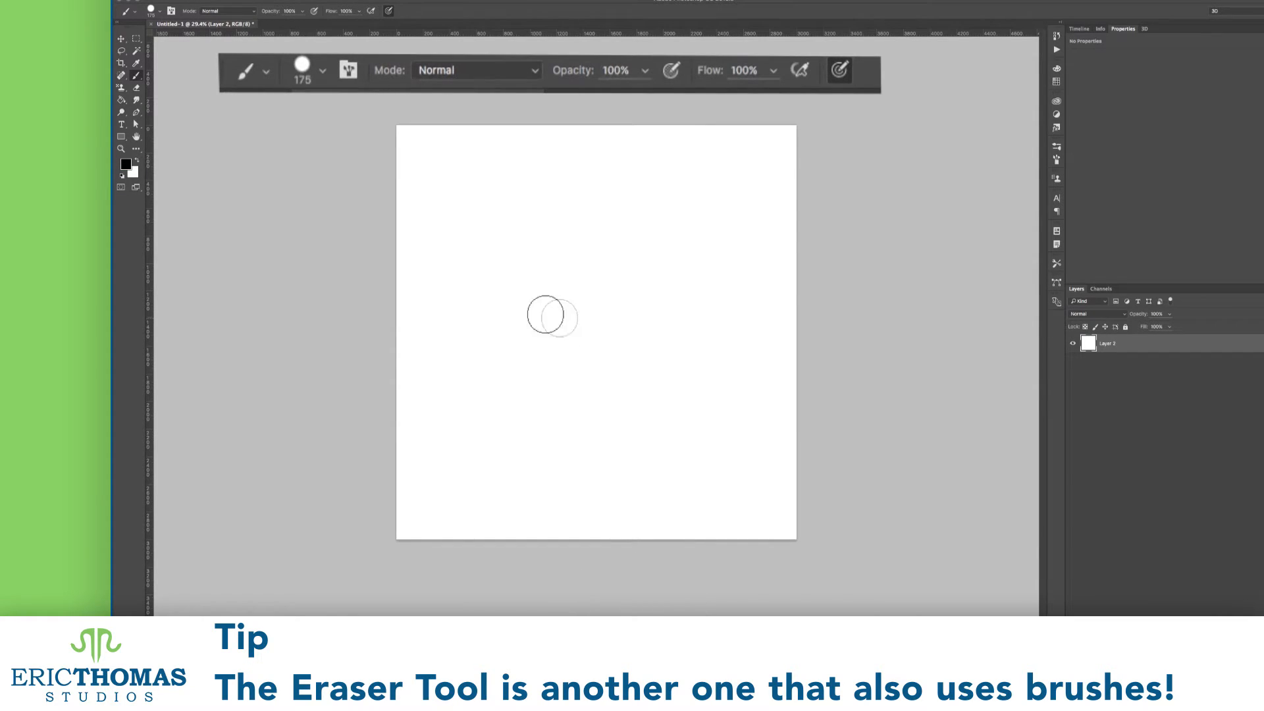
Enlarge the brush to 600 px and stamp a black dot at 100% opacity on the left part of the canvas.
key(bracketright)
key(bracketright)
key(bracketright)
key(bracketright)
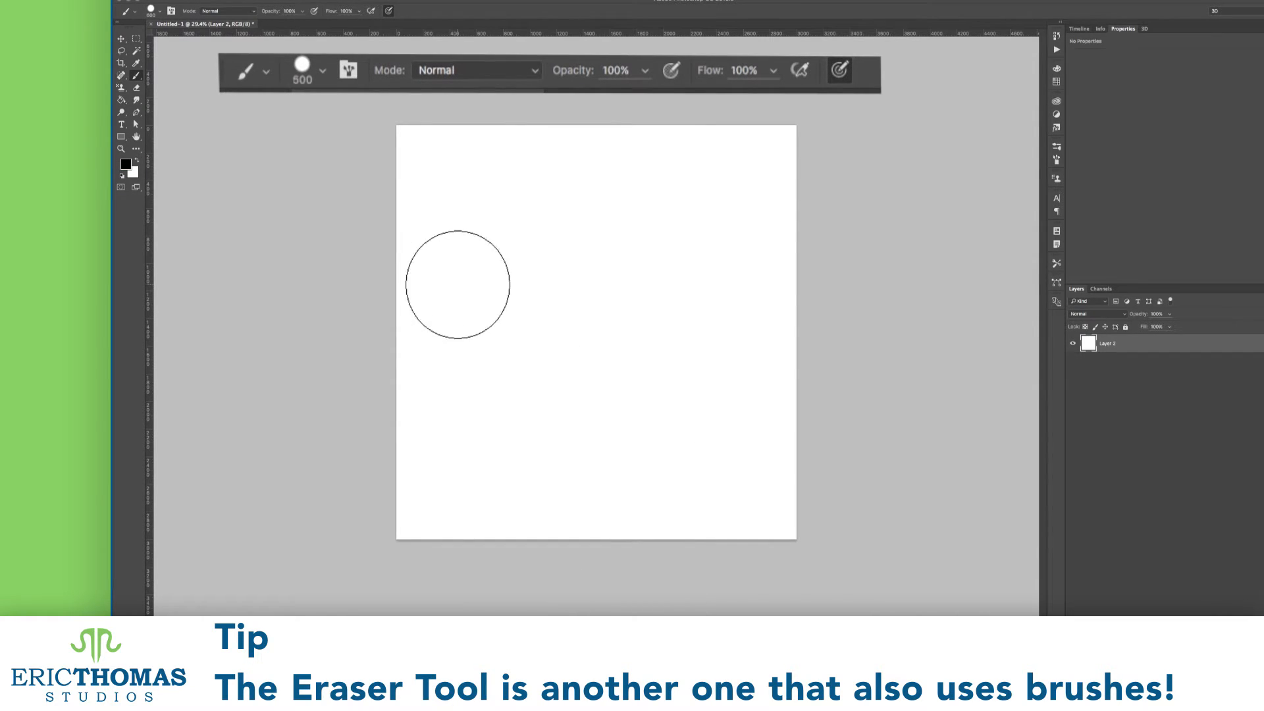
click(458, 285)
key(bracketright)
key(bracketright)
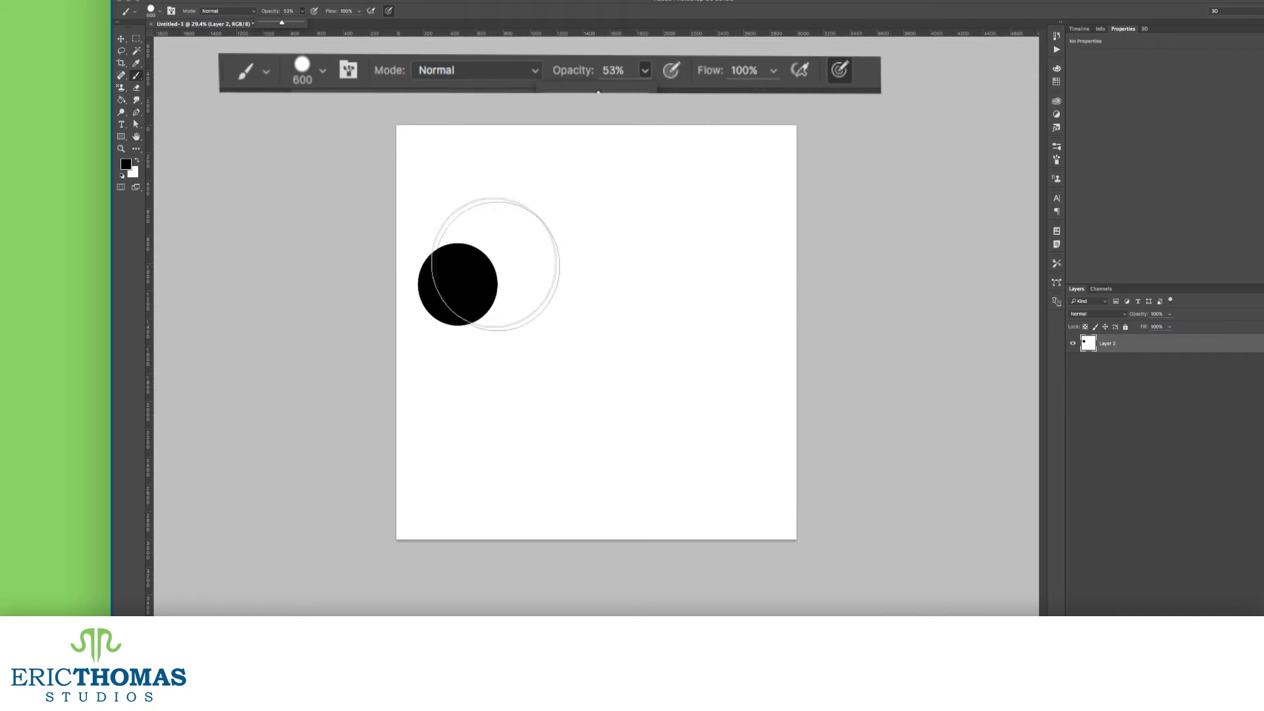
Stamp three more dots beside the black one at 53%, 31% and 11% opacity, with the faintest overlapping the 53% dot.
click(531, 290)
click(302, 11)
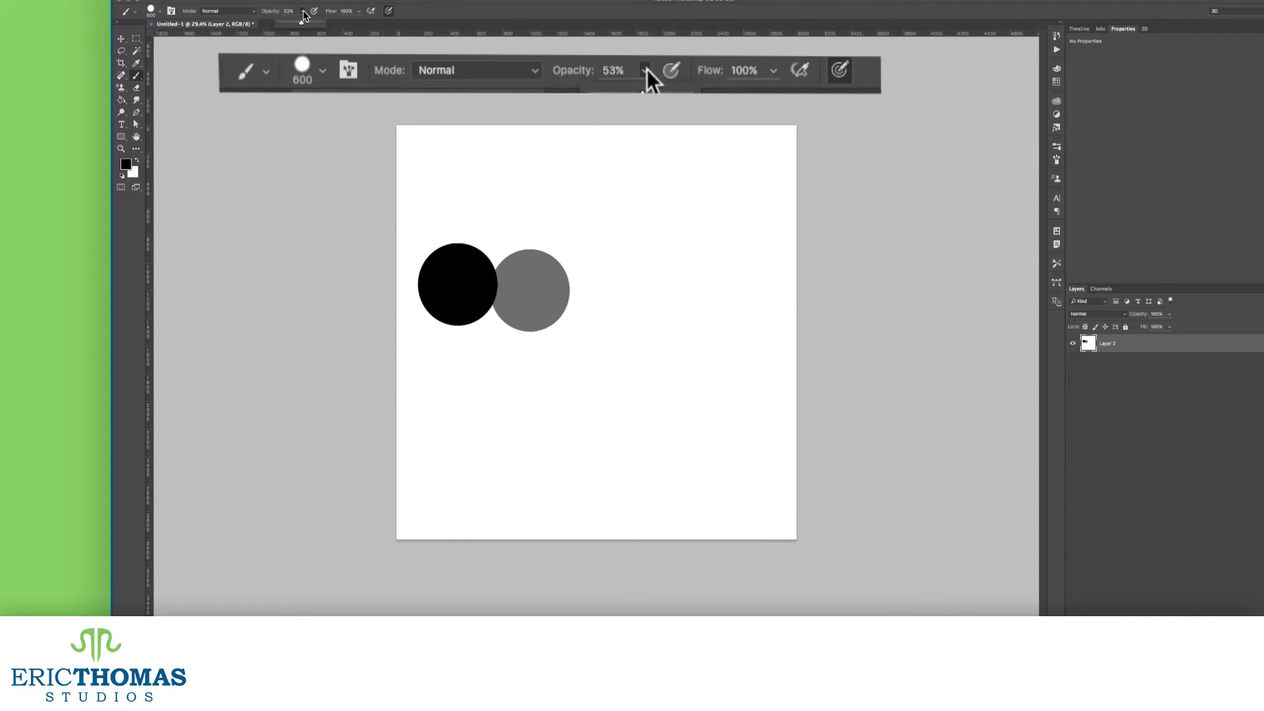
drag(303, 23, 292, 23)
click(617, 273)
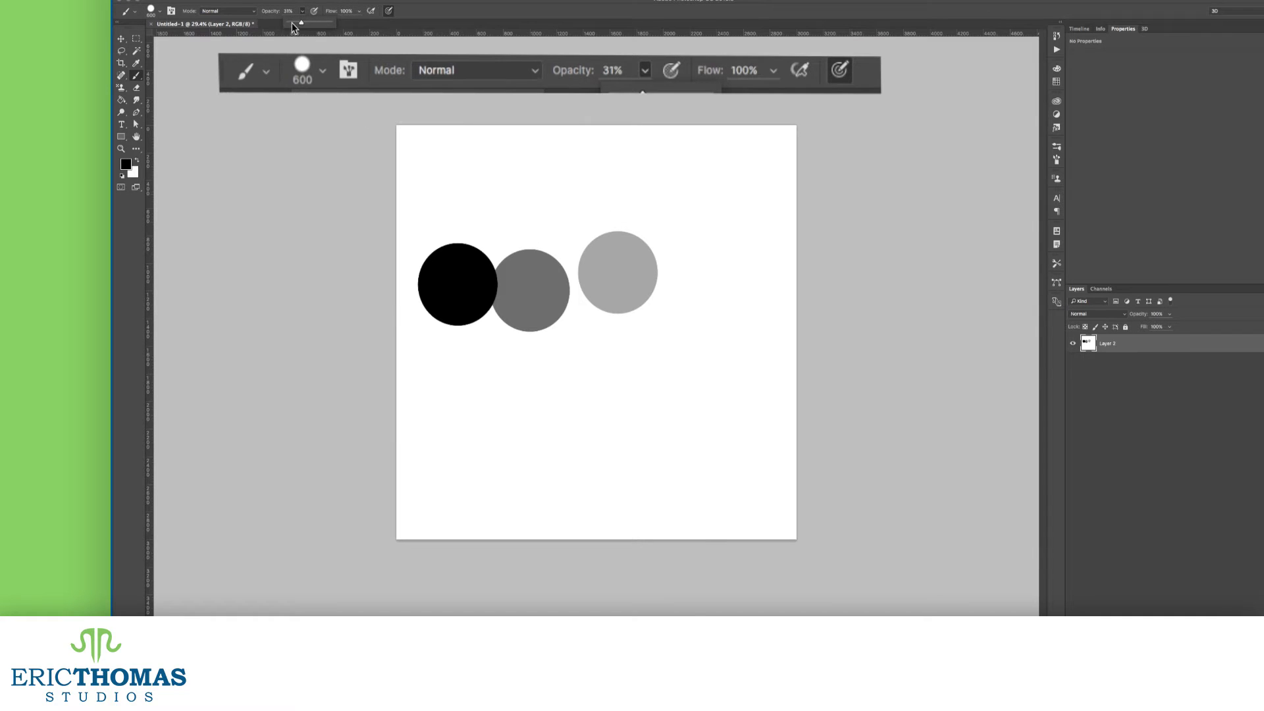
click(562, 287)
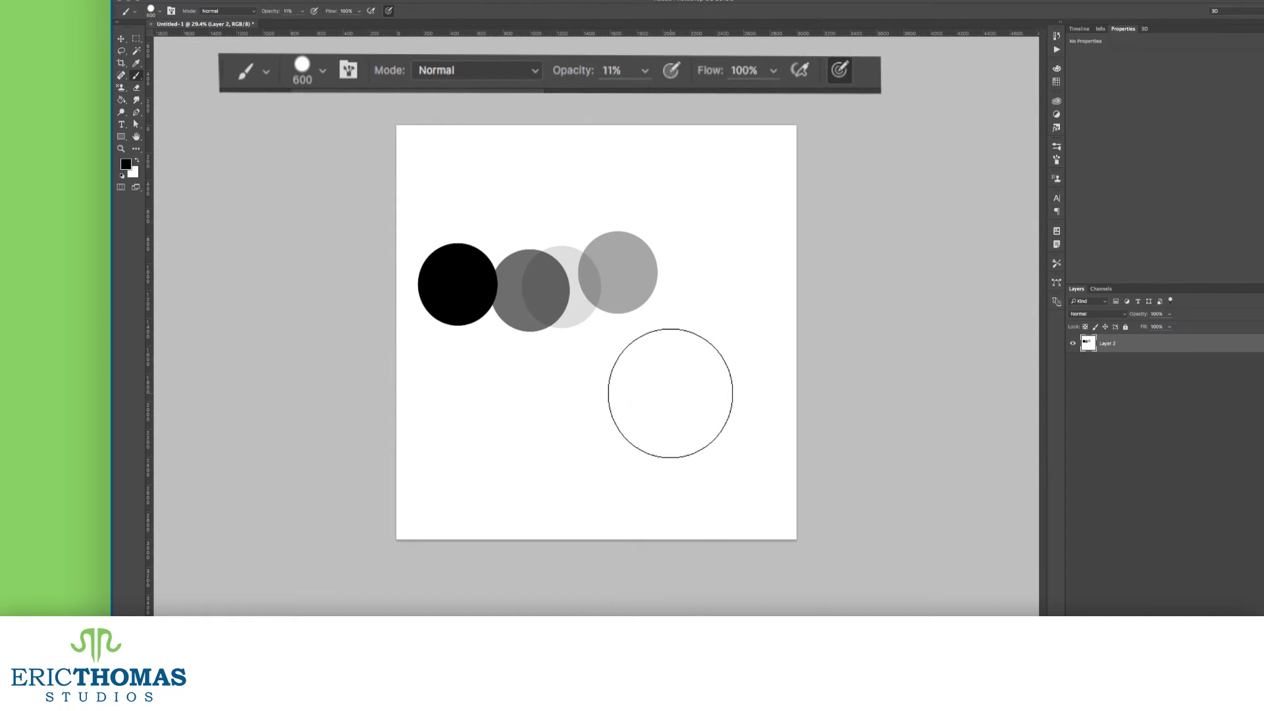
Stamp a chain of overlapping dots at 11% opacity across the lower canvas and up its left edge.
click(670, 393)
click(640, 401)
click(604, 420)
click(576, 428)
click(548, 433)
click(500, 431)
click(454, 428)
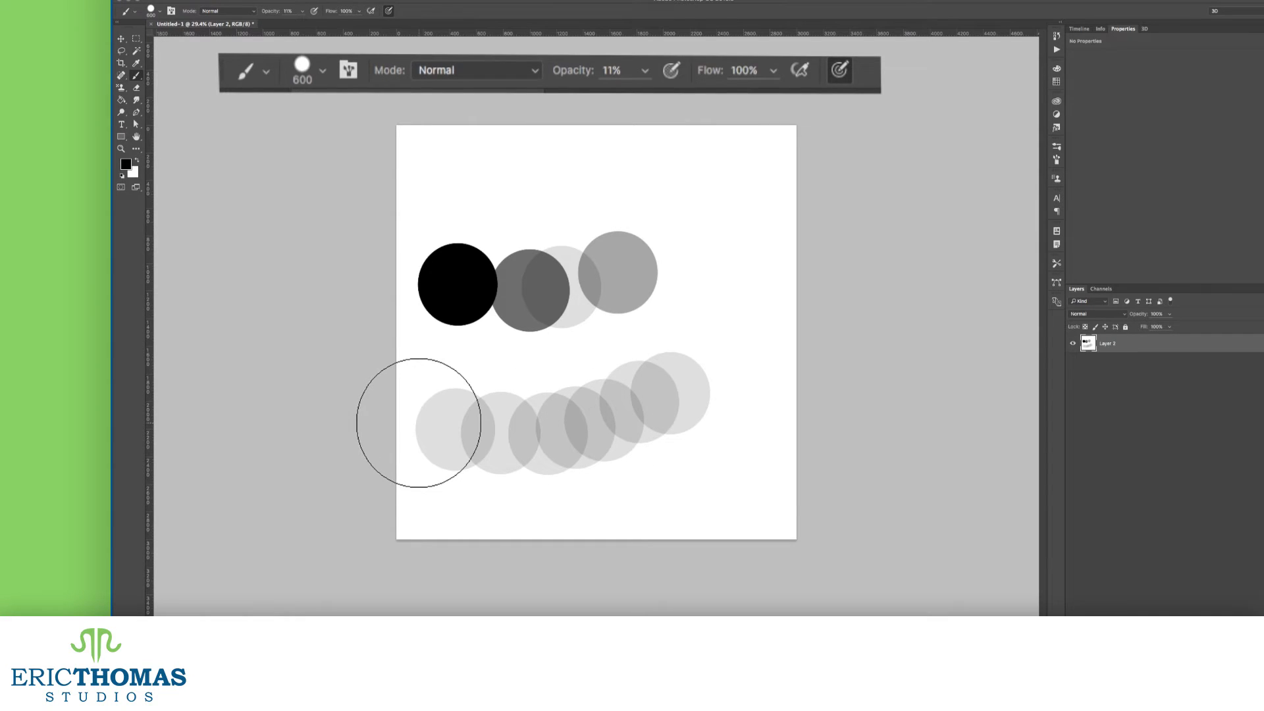
click(419, 423)
click(422, 367)
click(423, 322)
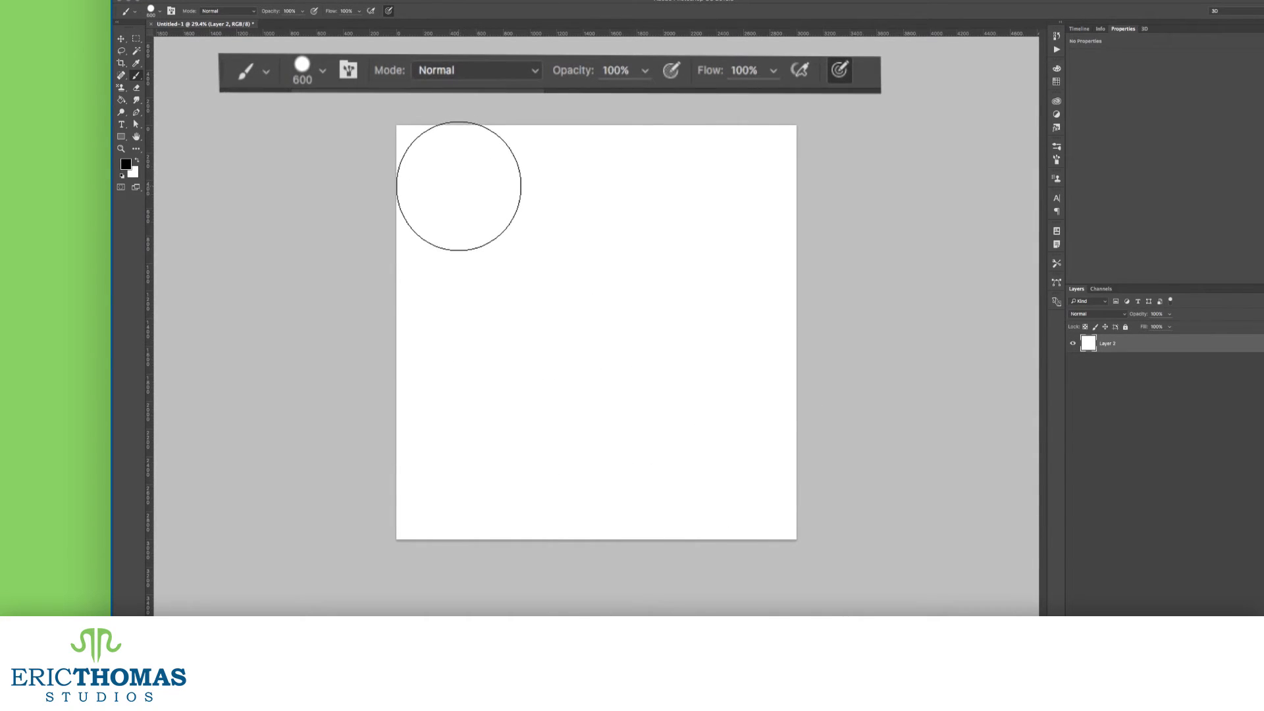
Reduce the brush to 200 px and stamp dots with opacity rising in 10% increments to 100%, plus a lighter dot below.
key(bracketleft)
key(bracketleft)
key(bracketleft)
key(bracketleft)
key(bracketleft)
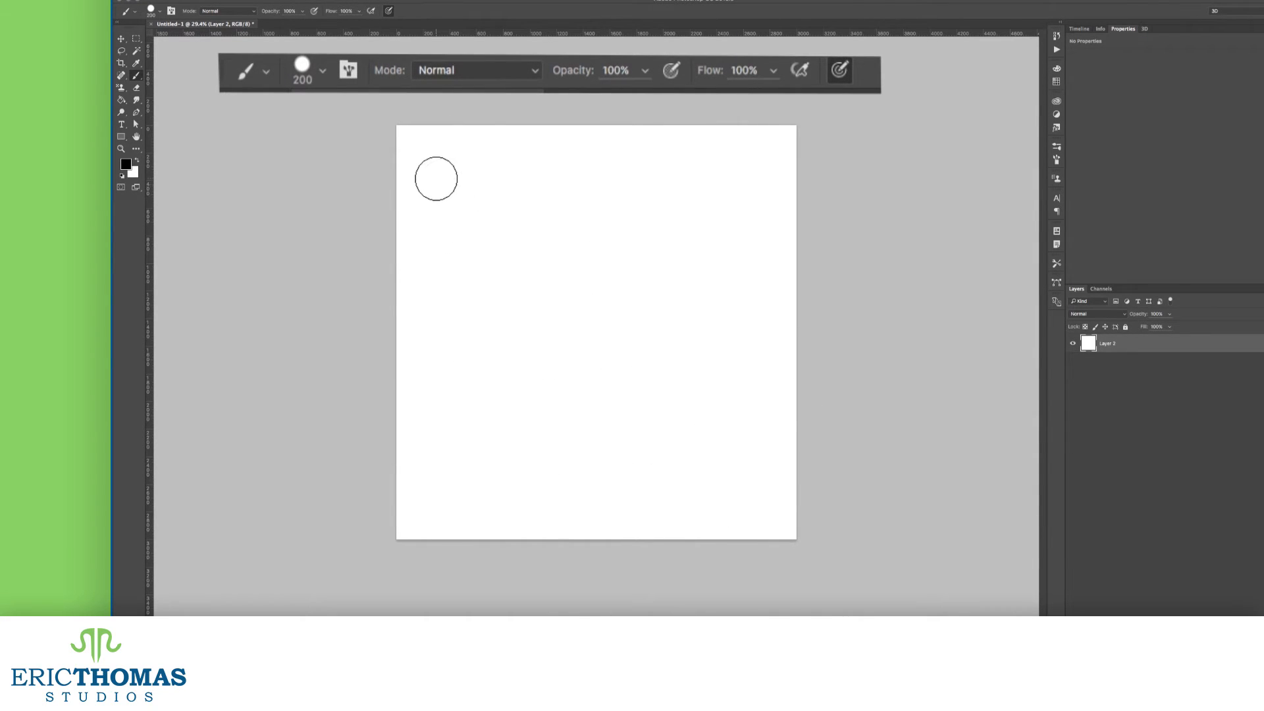
click(473, 176)
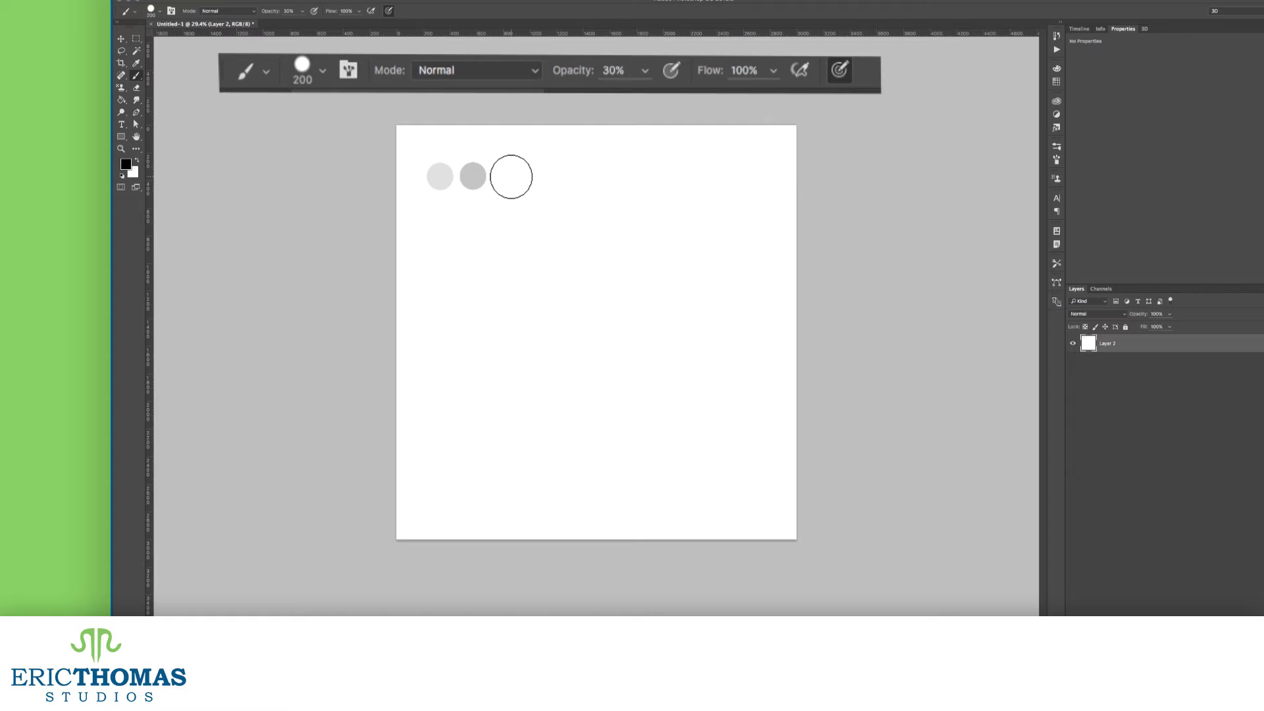
click(593, 175)
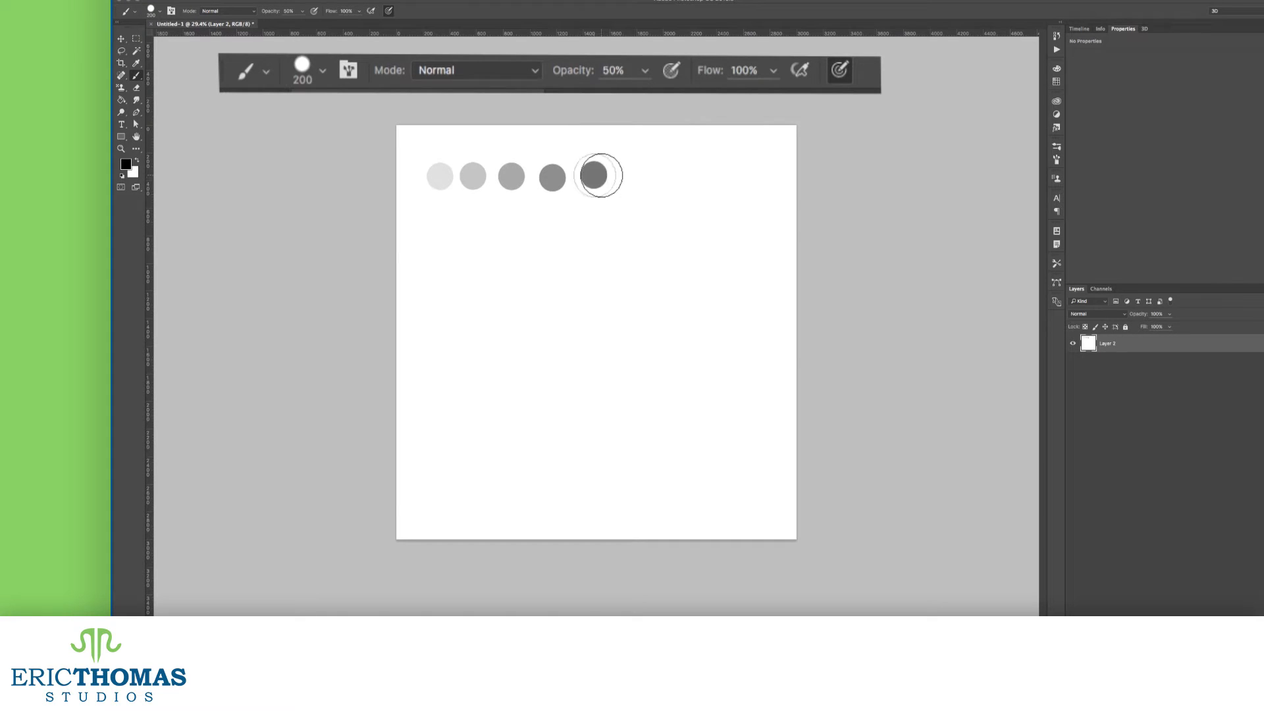
click(714, 173)
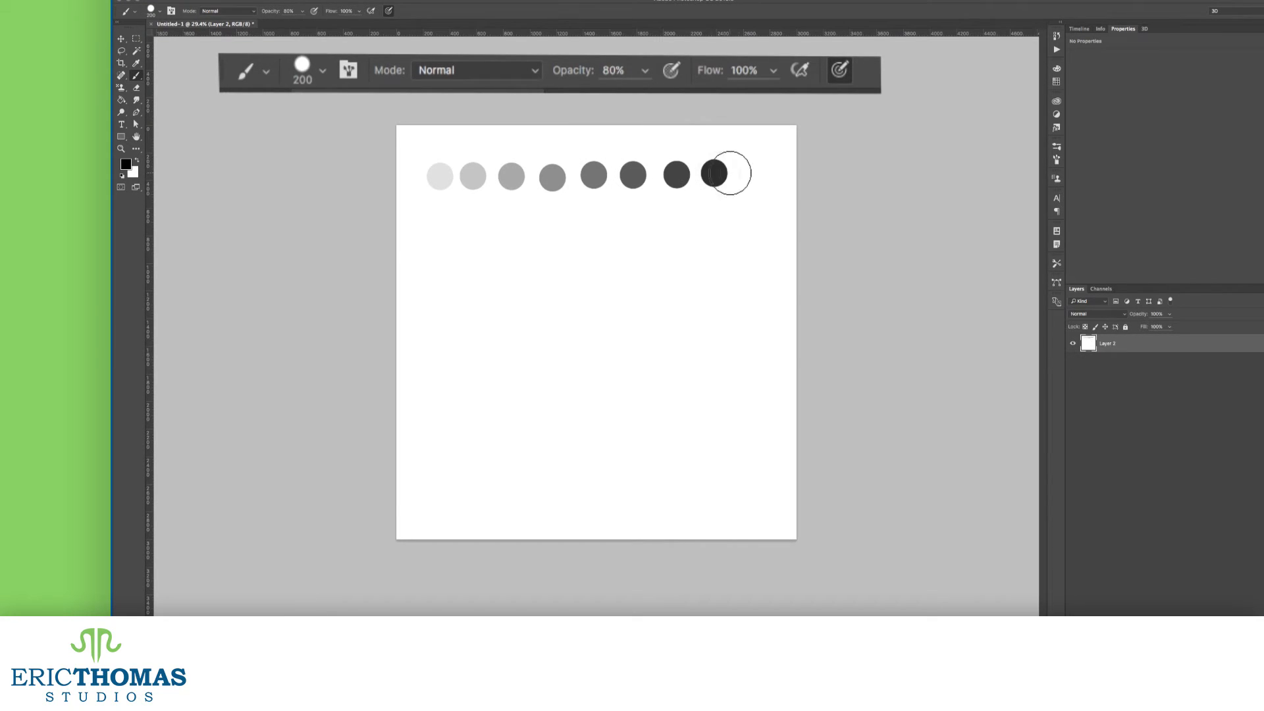
click(439, 226)
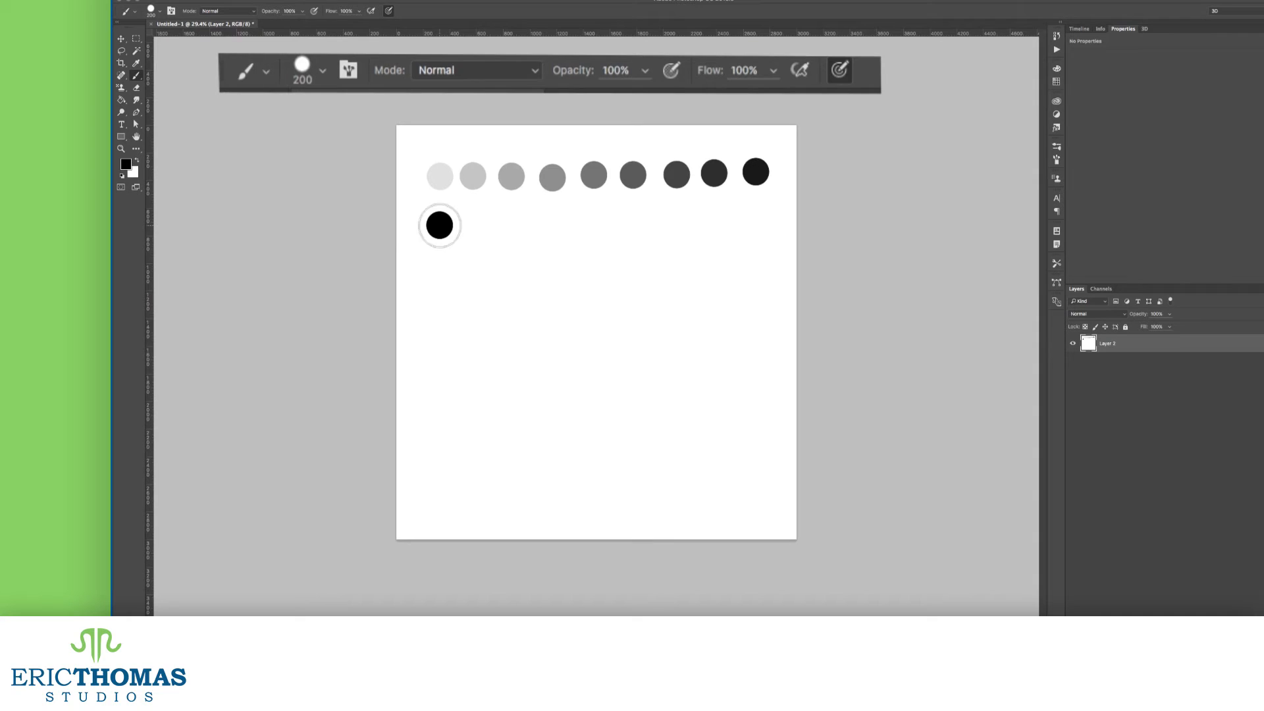
click(509, 245)
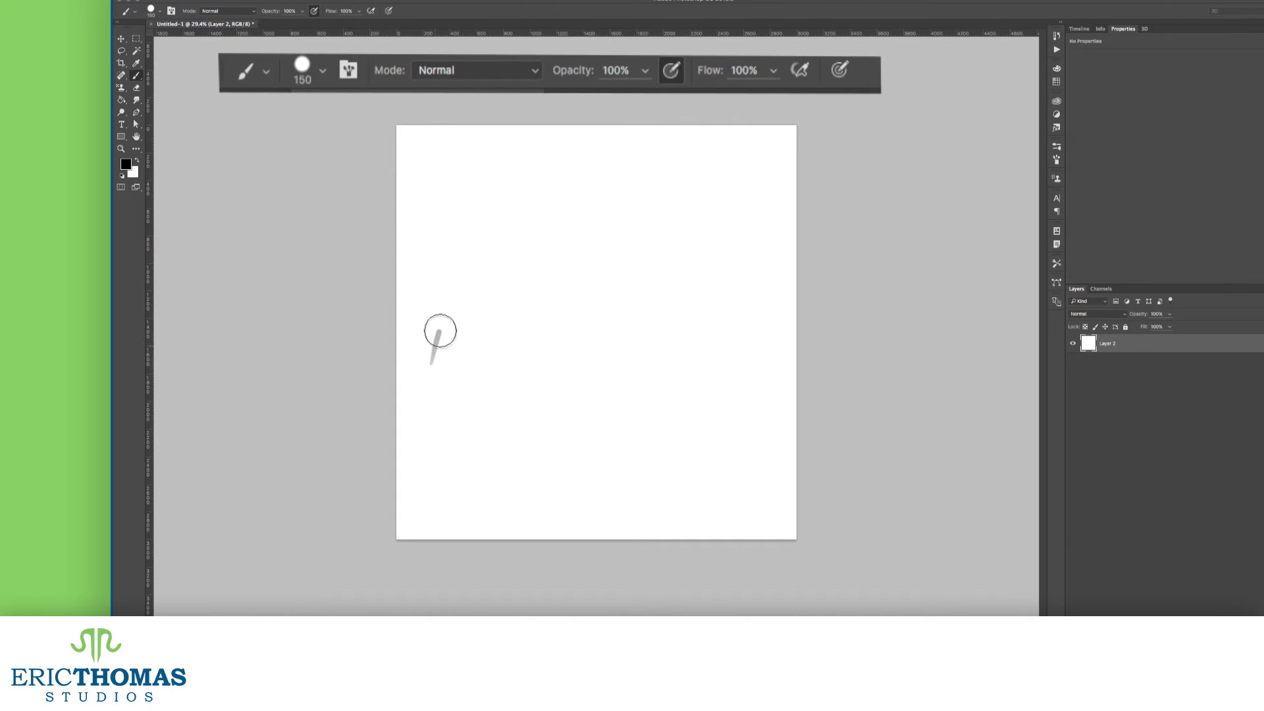
Draw wavy strokes around the canvas with a 150 px brush using pressure-controlled opacity, varying the pen pressure.
mouse_move(446, 363)
mouse_down()
mouse_move(463, 324)
mouse_move(472, 354)
mouse_move(482, 326)
mouse_move(568, 338)
mouse_move(576, 352)
mouse_move(596, 335)
mouse_up()
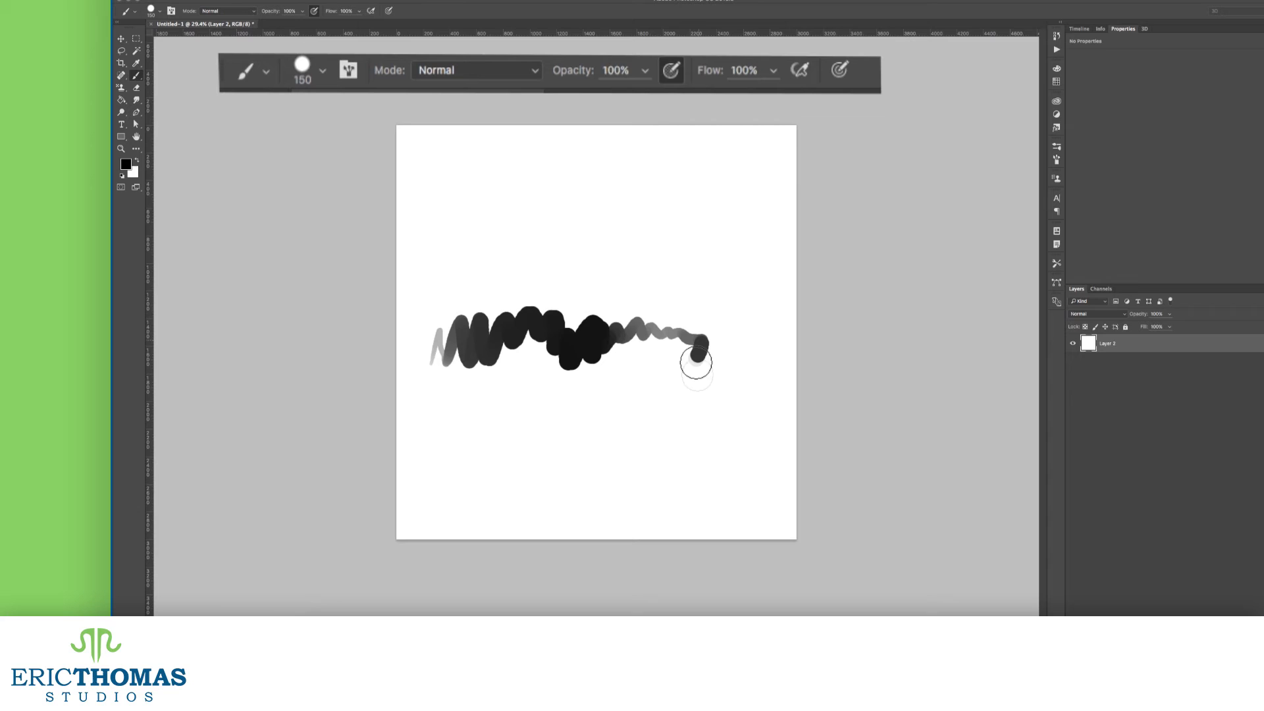
mouse_move(723, 361)
mouse_down()
mouse_move(707, 437)
mouse_move(661, 460)
mouse_move(650, 412)
mouse_move(599, 429)
mouse_up()
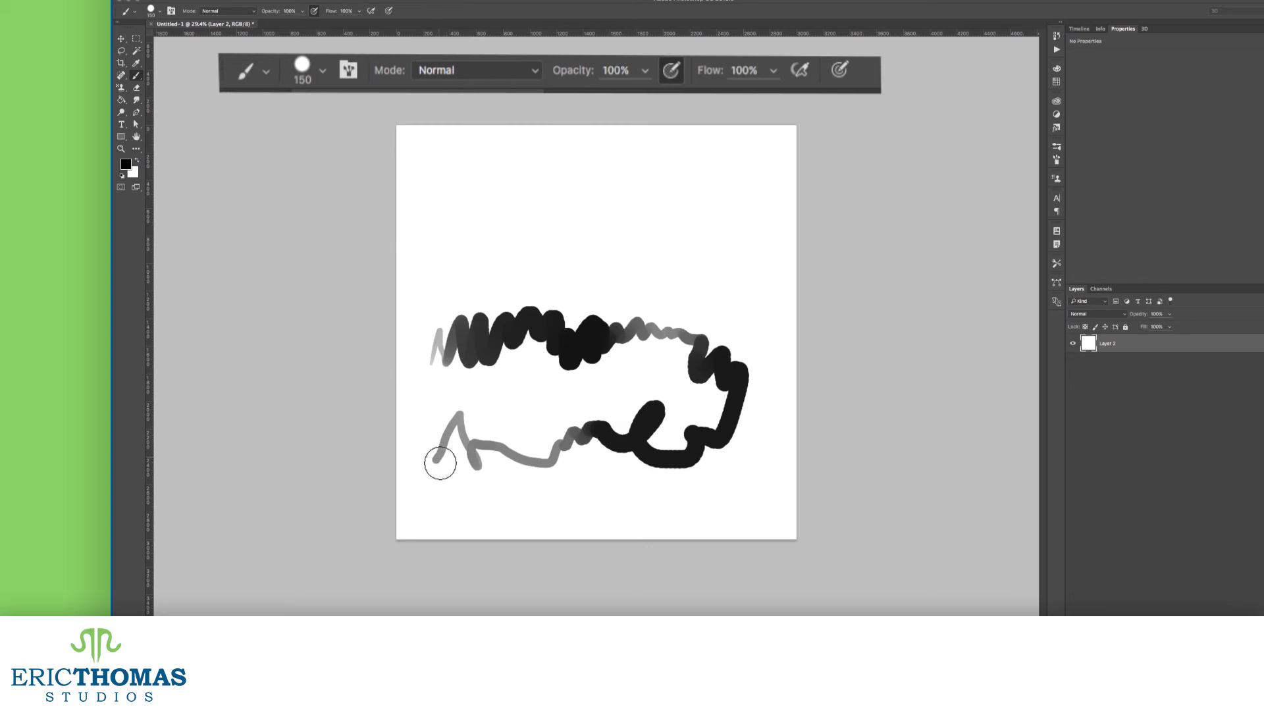
mouse_move(442, 486)
mouse_down()
mouse_move(467, 501)
mouse_move(547, 503)
mouse_move(597, 523)
mouse_move(699, 522)
mouse_move(756, 487)
mouse_up()
mouse_move(762, 443)
mouse_down()
mouse_move(771, 348)
mouse_move(752, 301)
mouse_move(684, 223)
mouse_move(643, 209)
mouse_move(556, 225)
mouse_move(411, 188)
mouse_up()
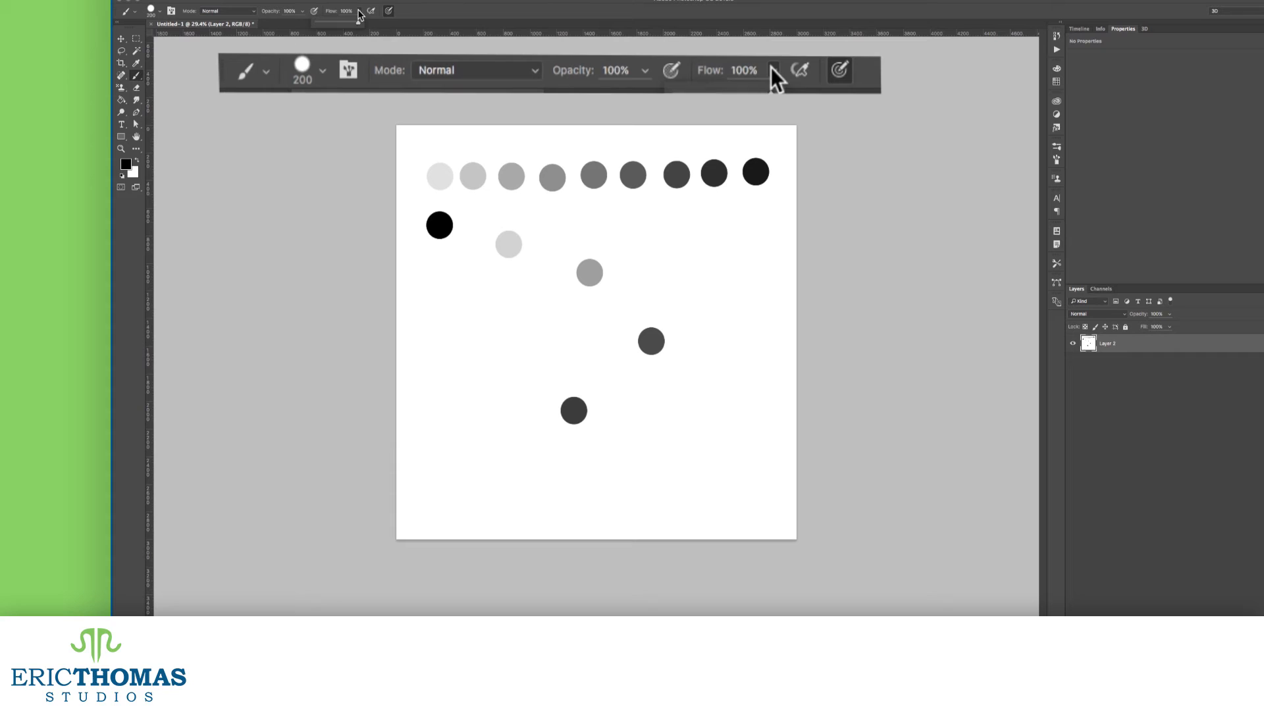
Paint short horizontal comparison strokes with the 200 px brush at 100% flow, at 45% flow and at reduced opacity.
drag(431, 479, 665, 481)
key(shift+4)
key(shift+5)
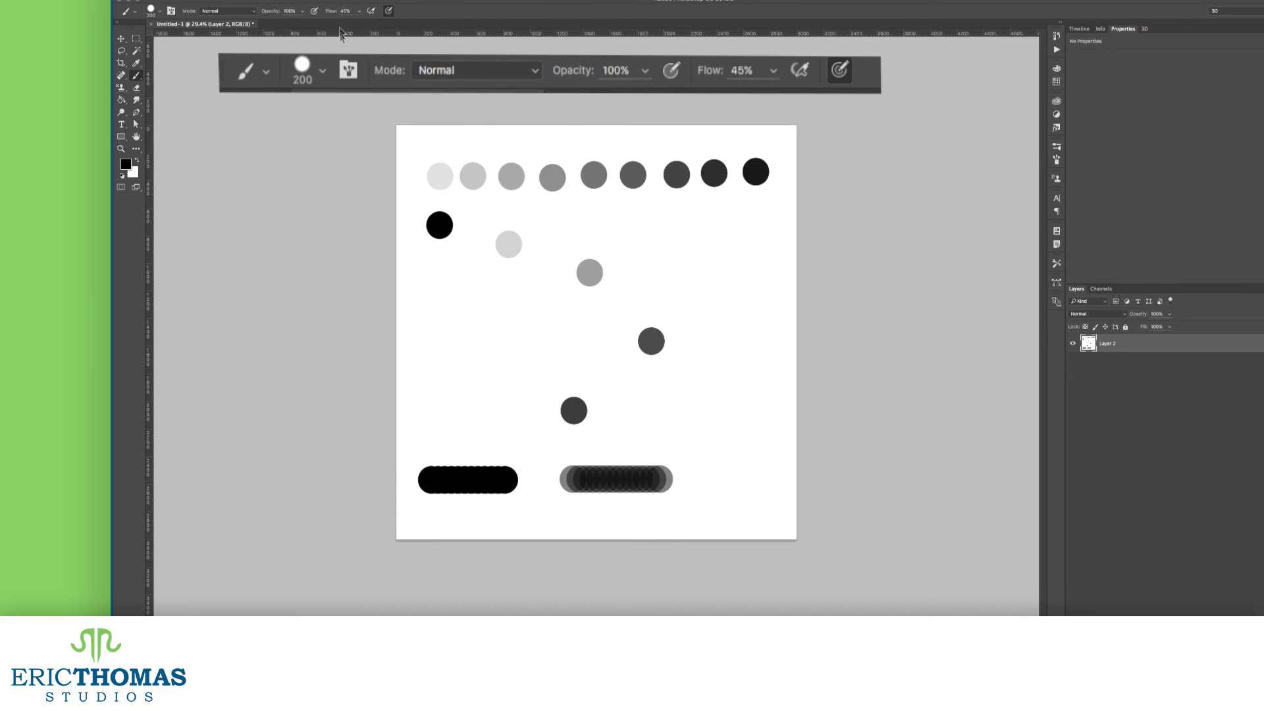
drag(630, 417, 758, 420)
key(5)
drag(446, 319, 591, 320)
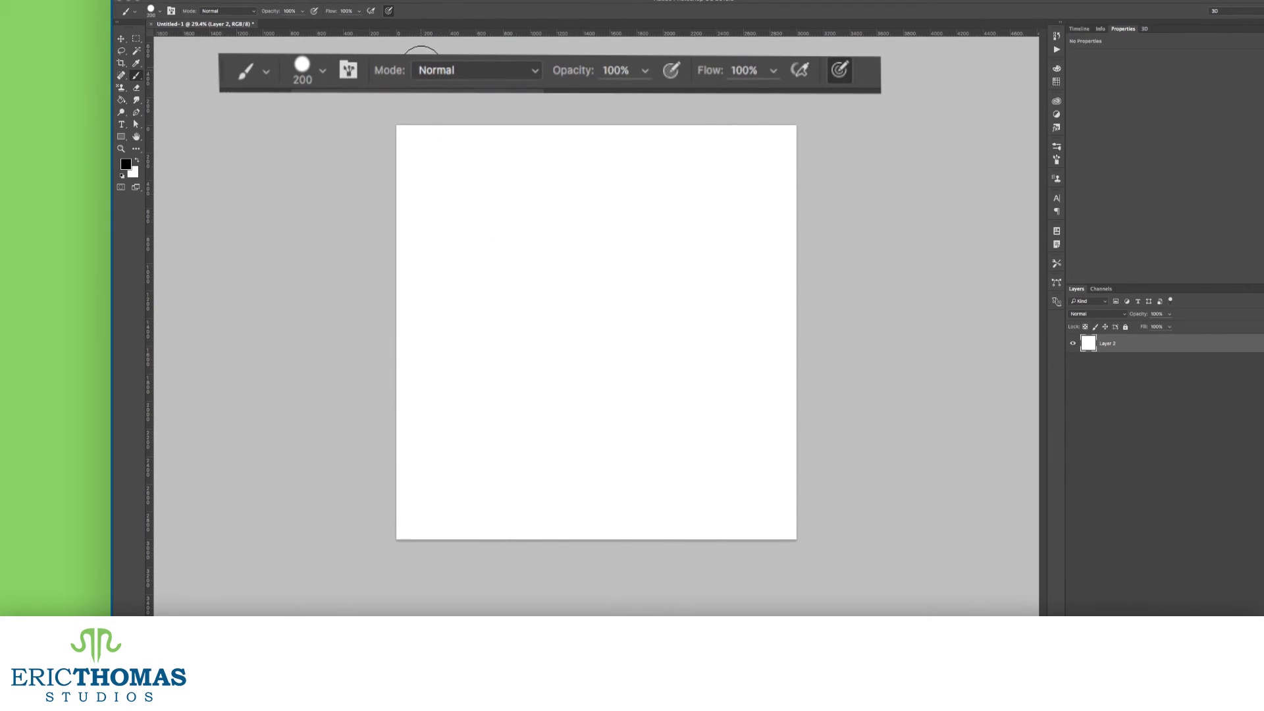
Set the flow to 42%, enable airbrush build-up, and paint a diagonal stroke ending in a dense scribble on the upper canvas.
click(360, 13)
drag(345, 23, 333, 24)
click(371, 11)
mouse_move(452, 140)
mouse_down()
mouse_move(700, 248)
mouse_move(609, 276)
mouse_move(669, 262)
mouse_move(616, 292)
mouse_up()
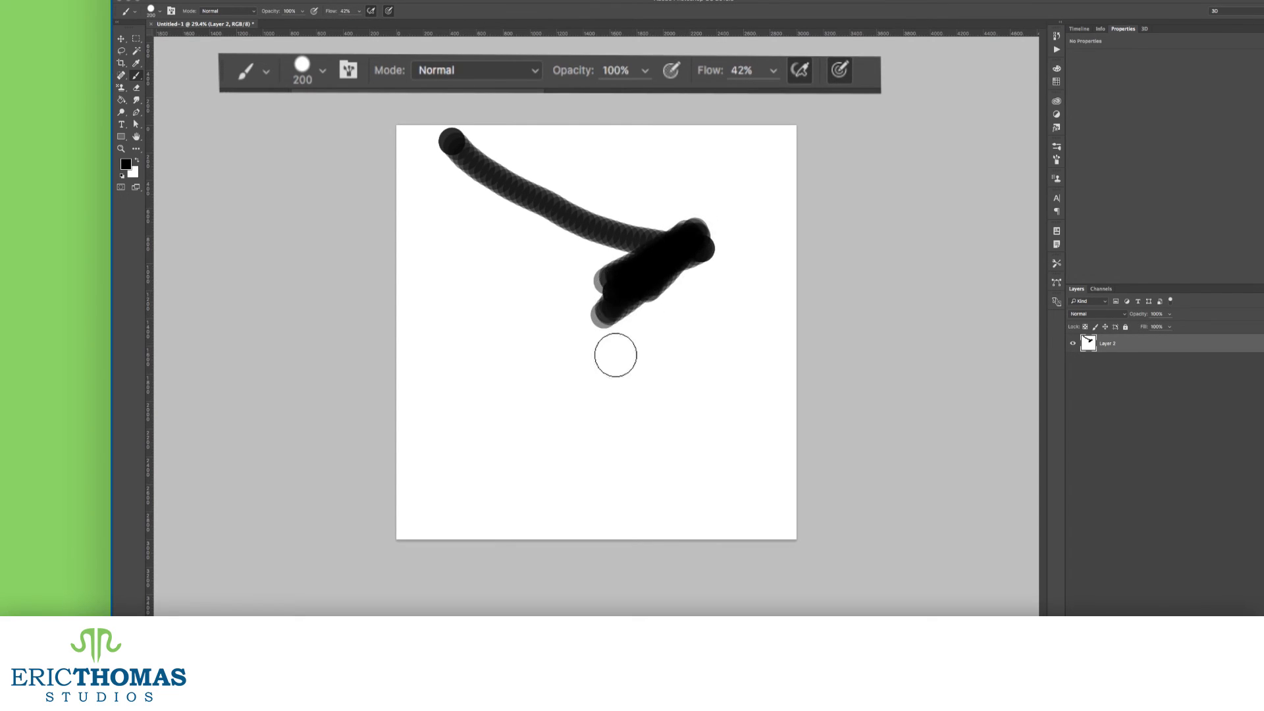
Scribble at 10% flow on the lower middle of the canvas, and paint a short wavy stroke at 45% flow on the left.
key(1)
mouse_move(546, 392)
mouse_down()
mouse_move(629, 404)
mouse_move(602, 415)
mouse_move(652, 373)
mouse_move(631, 417)
mouse_move(571, 468)
mouse_move(689, 446)
mouse_move(633, 435)
mouse_move(662, 449)
mouse_move(633, 435)
mouse_move(604, 454)
mouse_move(630, 446)
mouse_move(585, 407)
mouse_move(617, 411)
mouse_up()
key(4)
key(5)
mouse_move(451, 339)
mouse_down()
mouse_move(457, 329)
mouse_move(468, 350)
mouse_move(555, 318)
mouse_up()
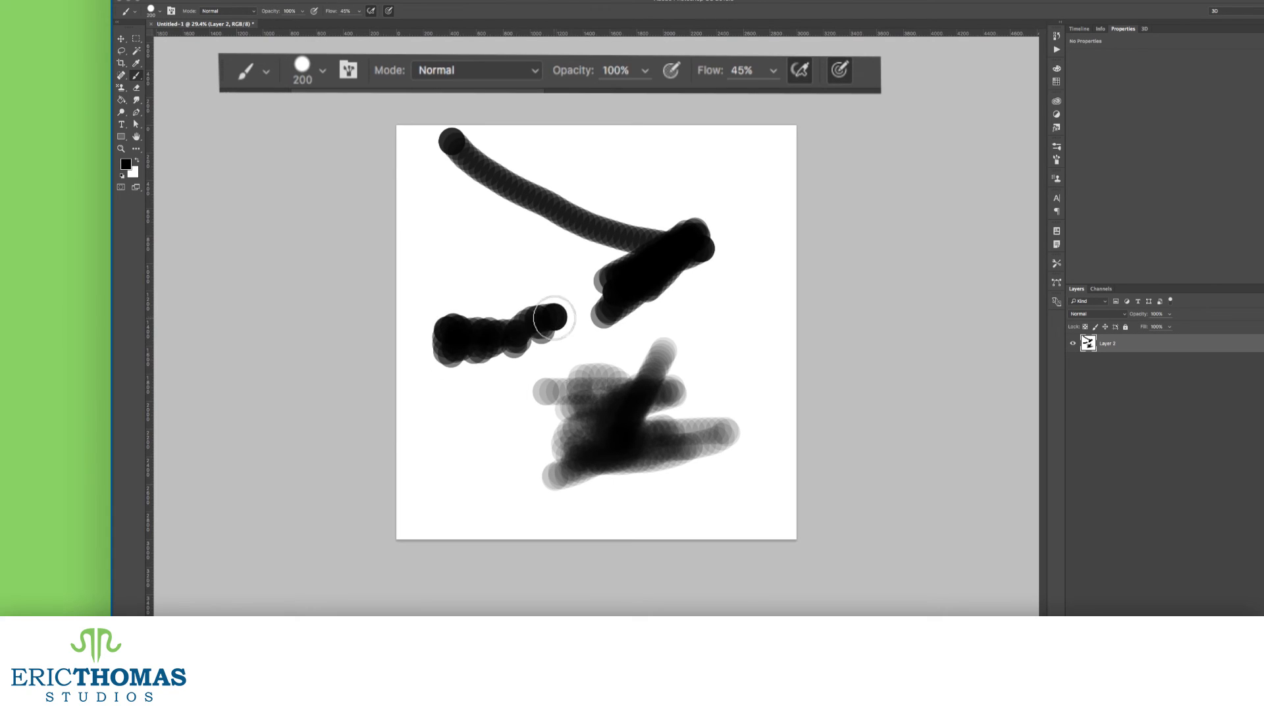
Build up airbrush dots along the canvas's right side, reducing the flow to 10% and enlarging the brush for the uppermost one.
click(738, 512)
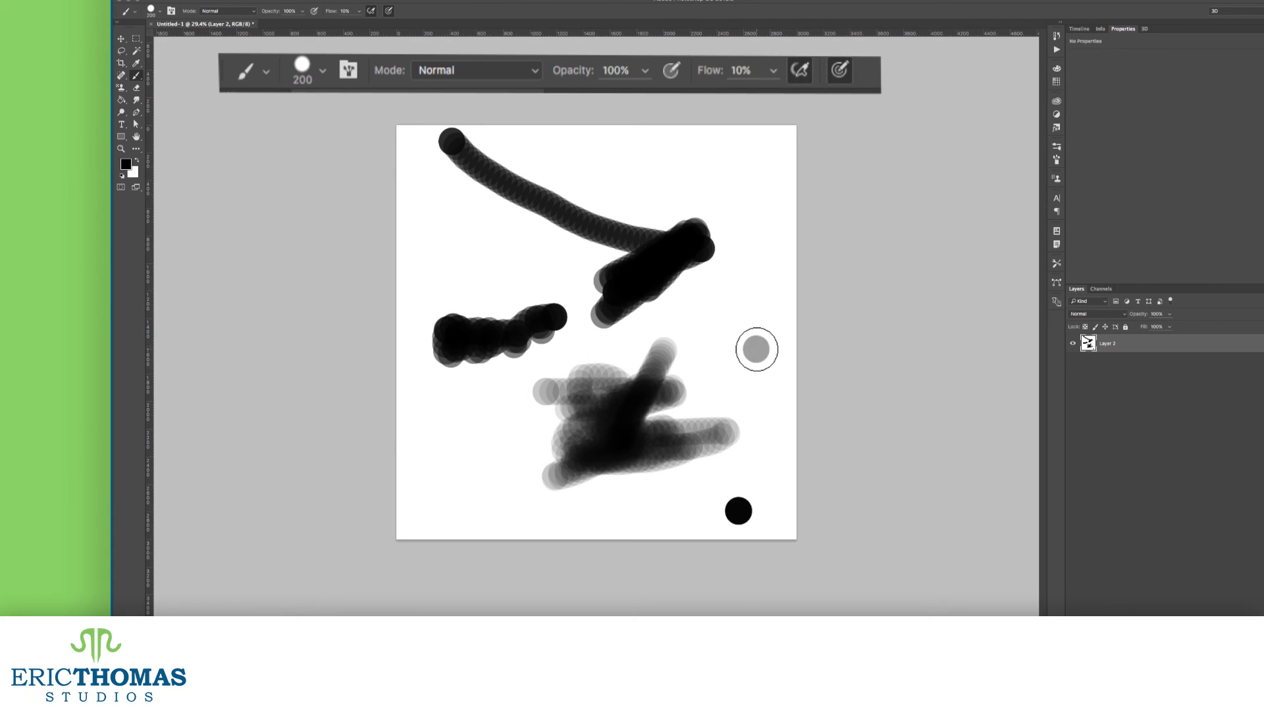
key(bracketright)
key(bracketright)
key(bracketright)
key(bracketright)
drag(750, 173, 751, 173)
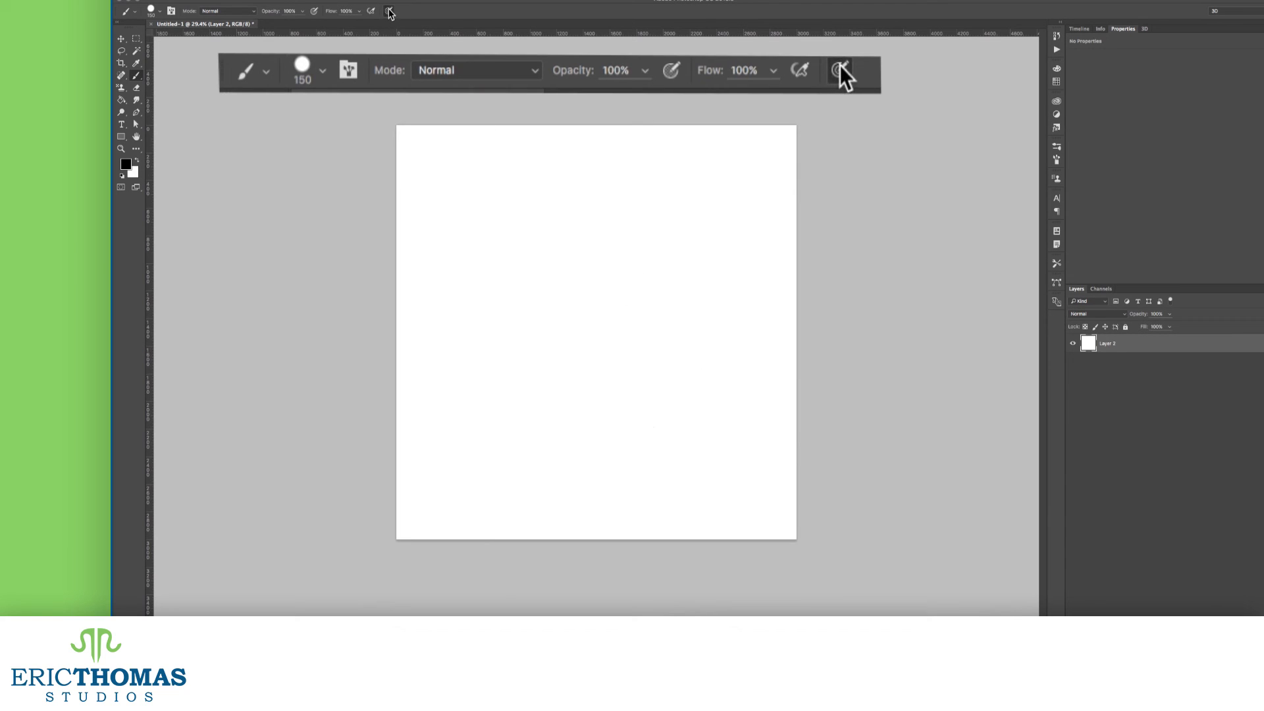
Draw a long winding stroke of varying thickness across the blank canvas using the 150 px brush with pressure-controlled size.
mouse_move(448, 239)
mouse_down()
mouse_move(476, 278)
mouse_move(519, 296)
mouse_move(542, 339)
mouse_move(643, 361)
mouse_move(703, 338)
mouse_move(718, 270)
mouse_move(647, 211)
mouse_move(681, 181)
mouse_move(721, 193)
mouse_move(764, 238)
mouse_move(764, 327)
mouse_move(707, 439)
mouse_move(646, 453)
mouse_move(482, 417)
mouse_move(516, 474)
mouse_move(598, 500)
mouse_move(728, 481)
mouse_up()
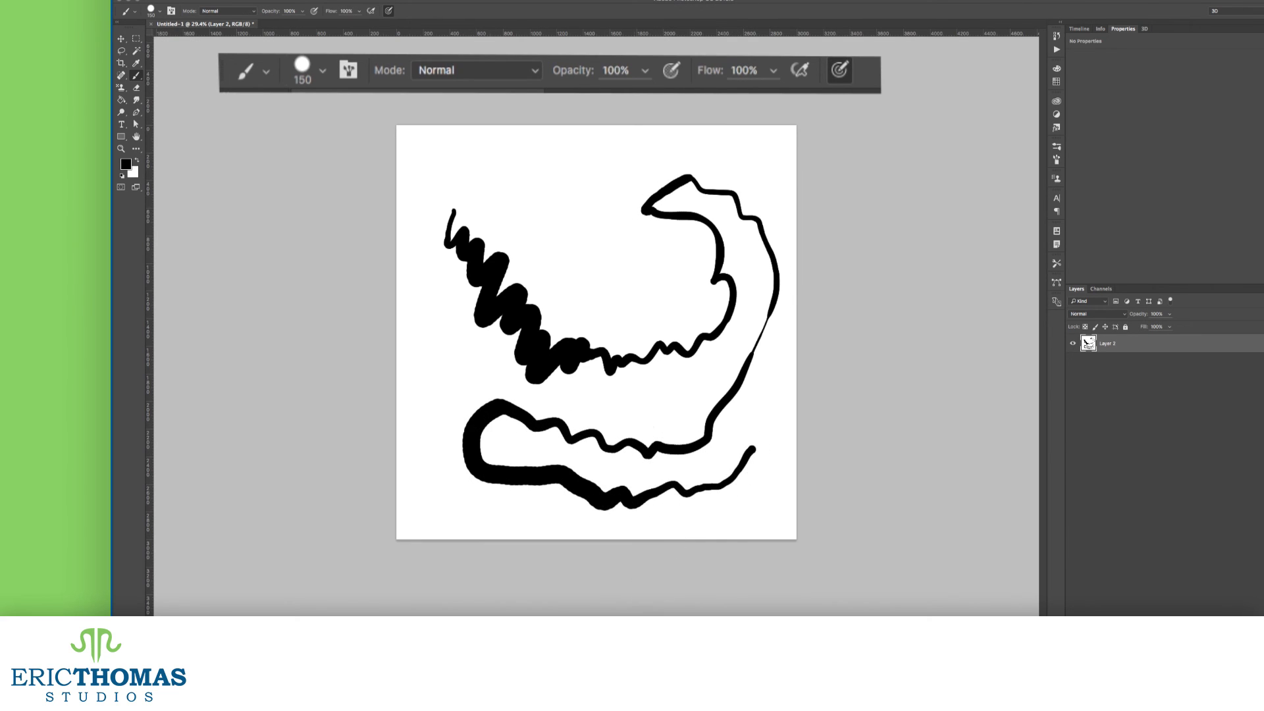